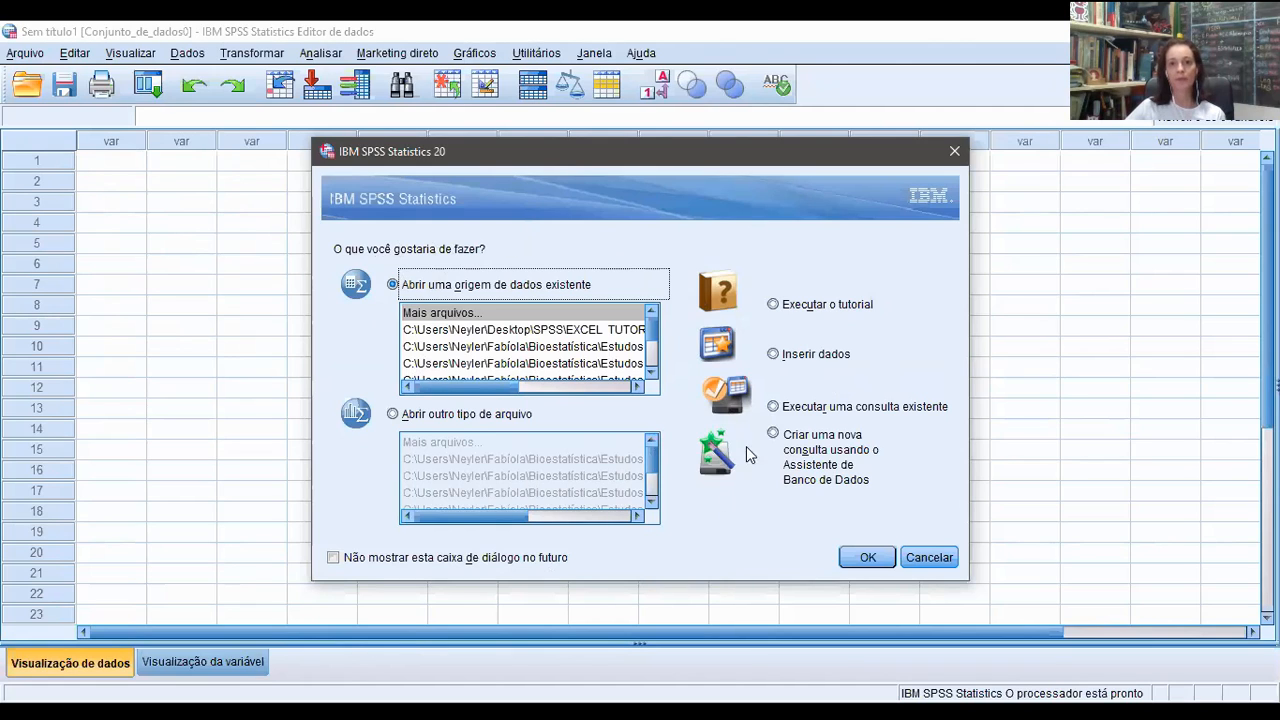
- Import the Excel workbook EXCEL TUTORIAL.xlsx from the desktop's SPSS folder, using sheet Planilha1 and reading variable names from its first row
left_click(866, 558)
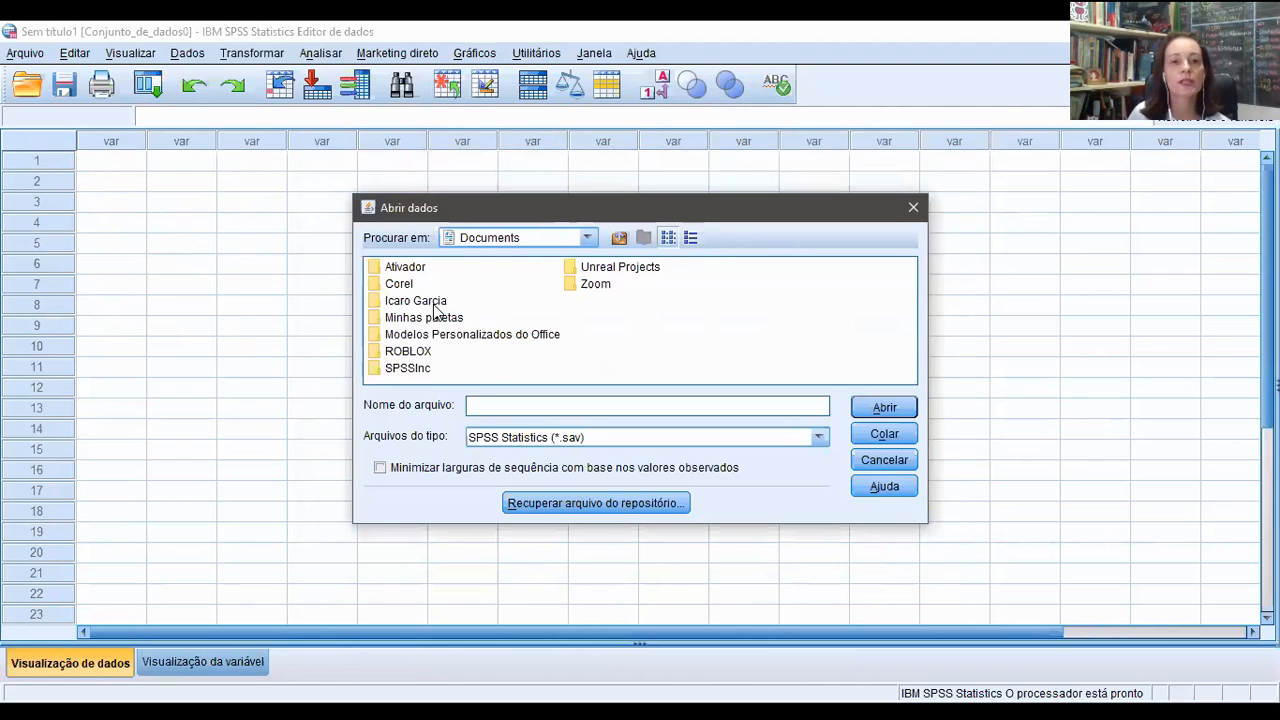
left_click(588, 238)
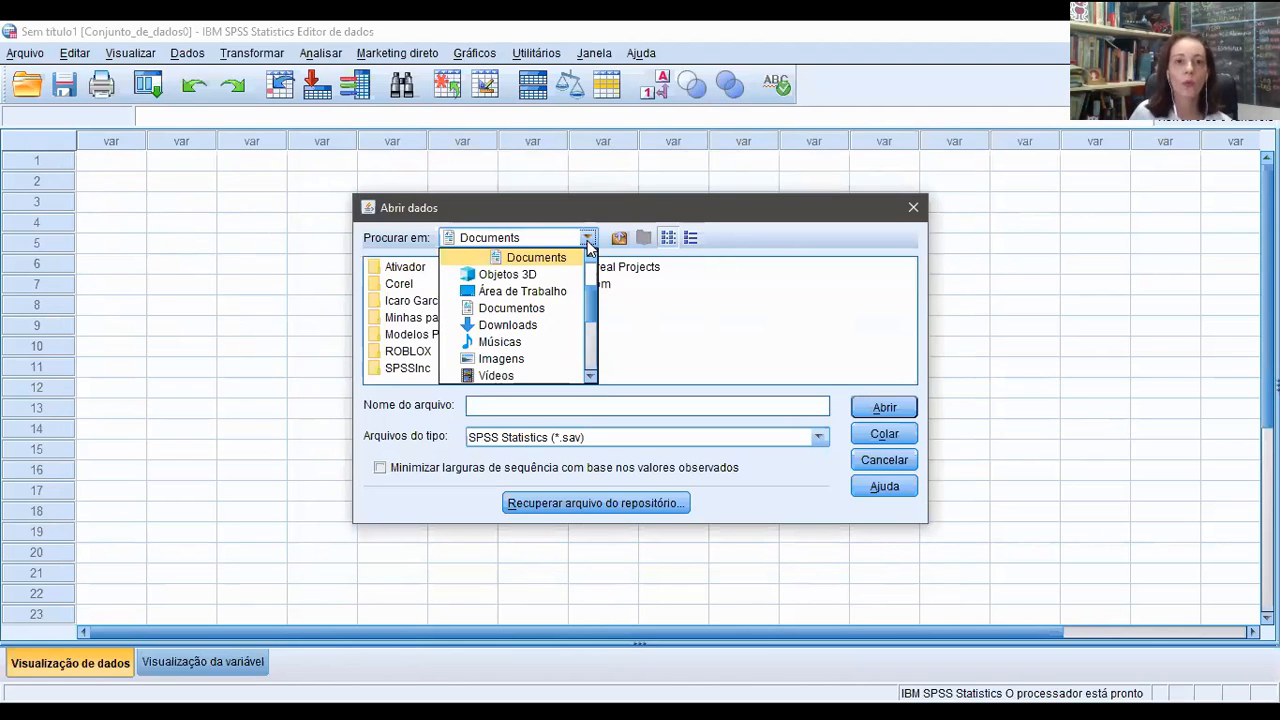
left_click(552, 293)
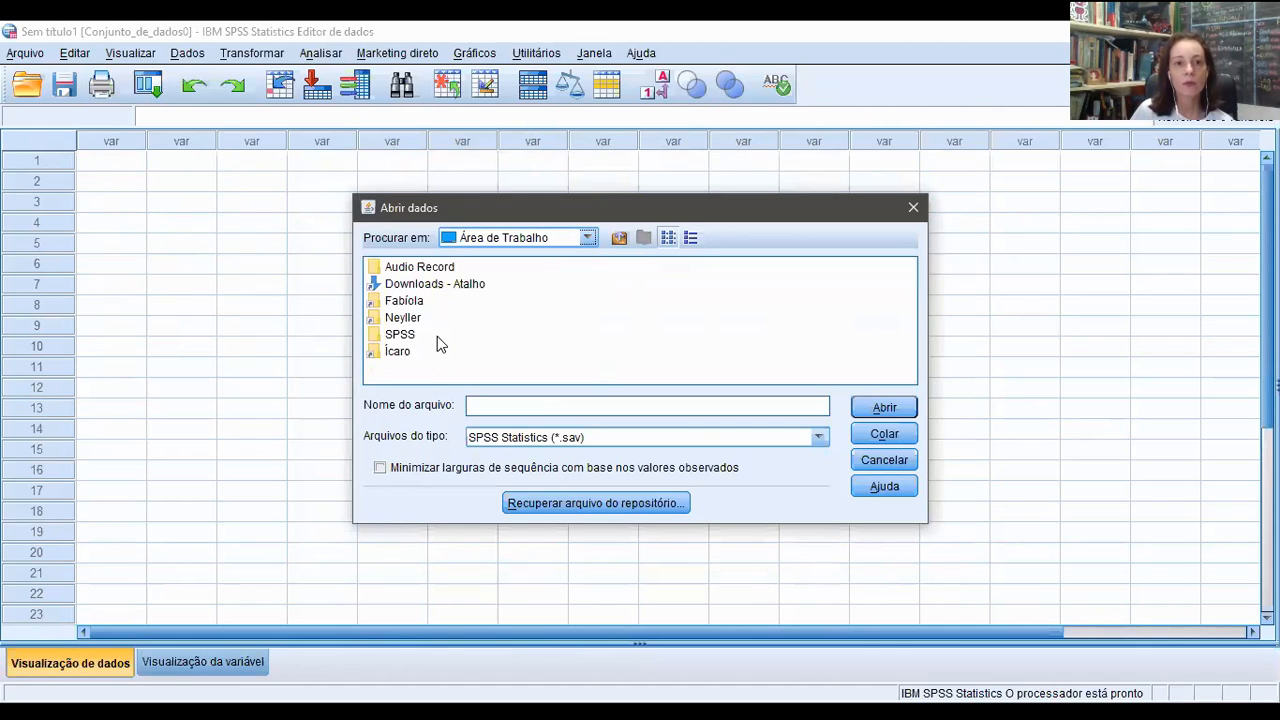
double_click(405, 336)
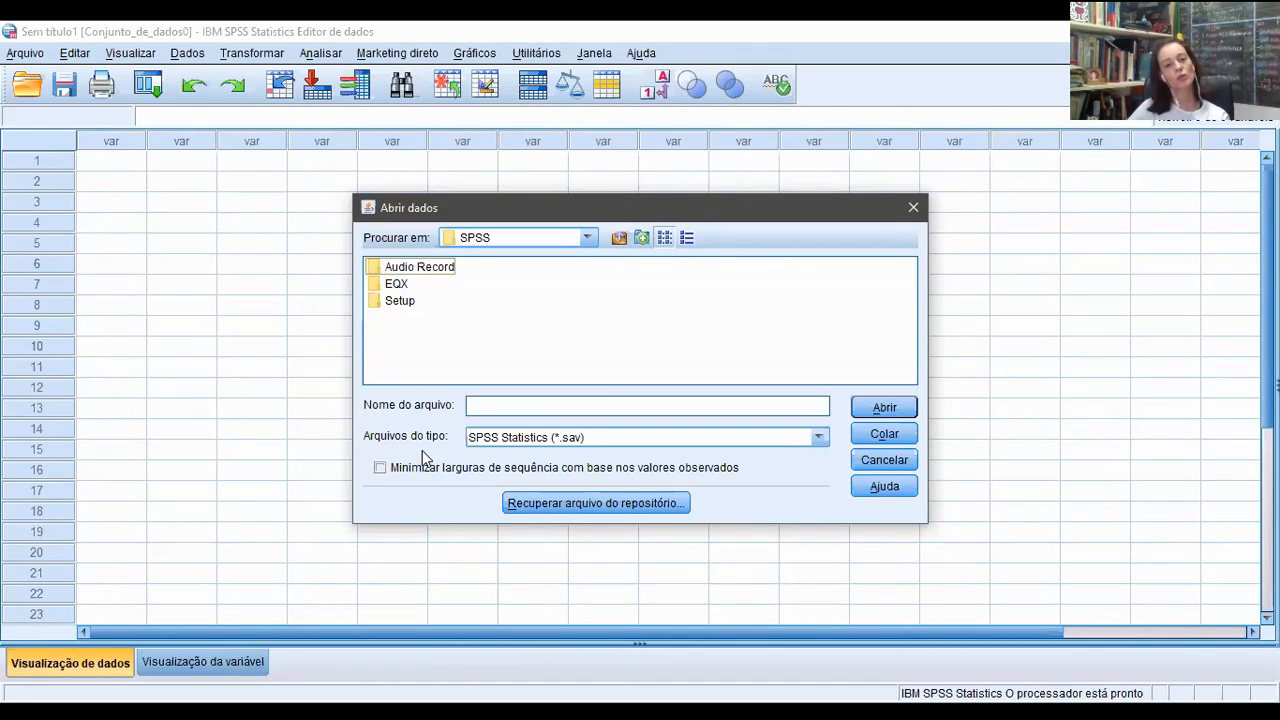
left_click(818, 440)
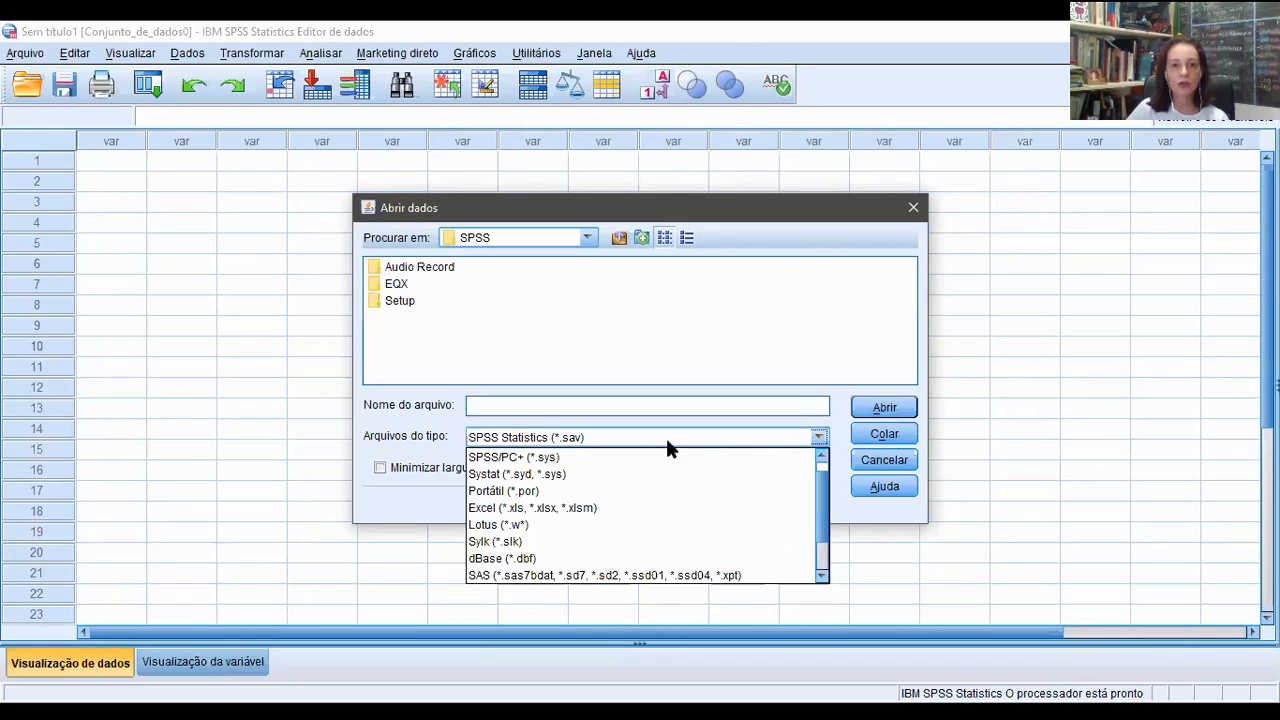
left_click(571, 508)
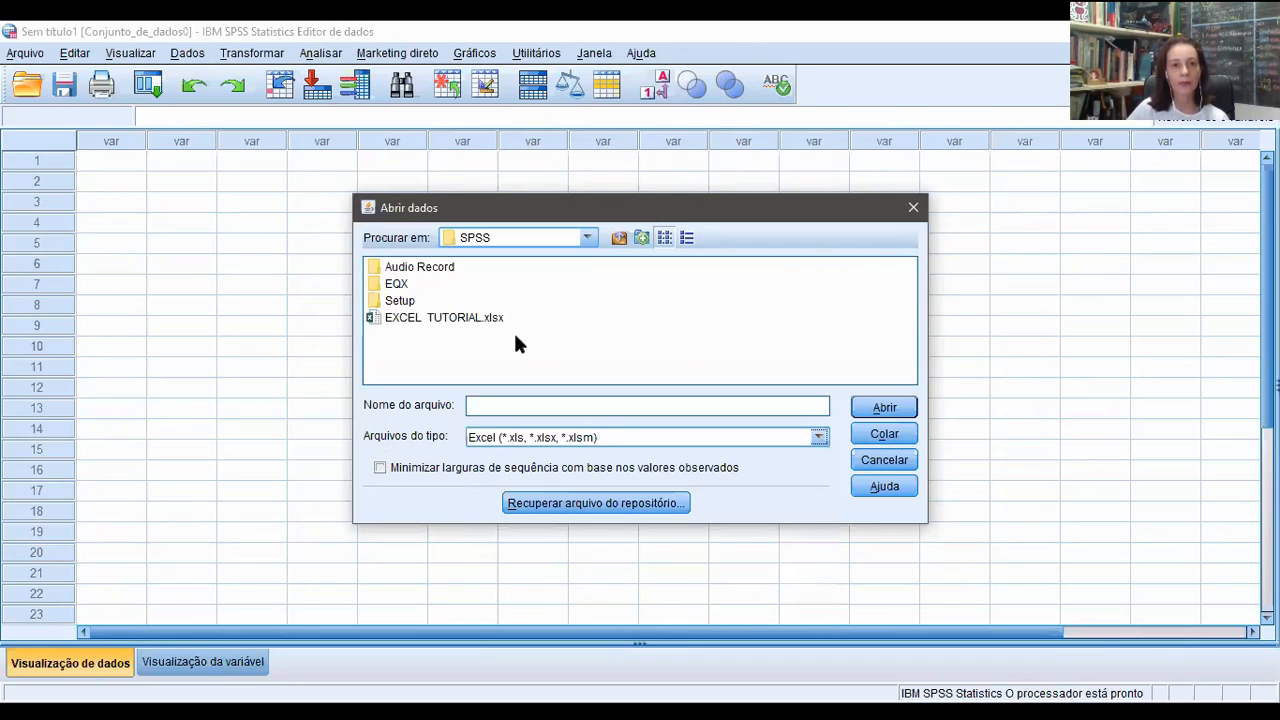
left_click(474, 320)
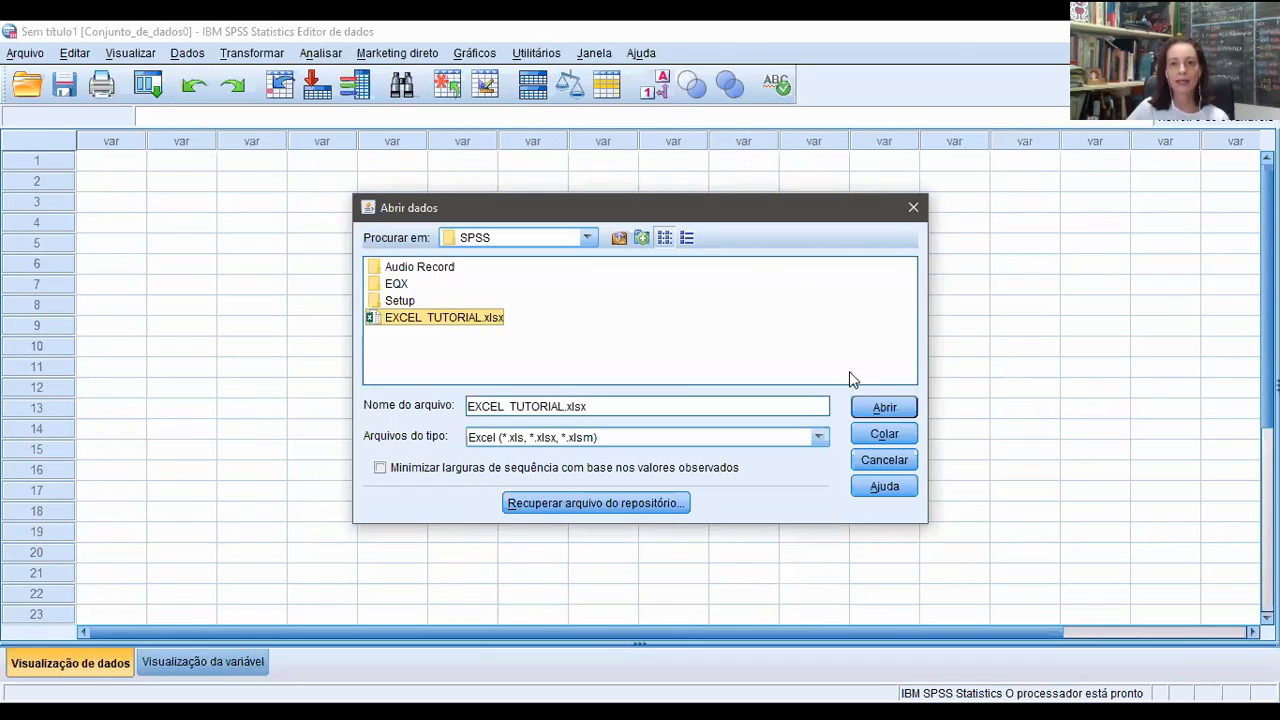
left_click(882, 408)
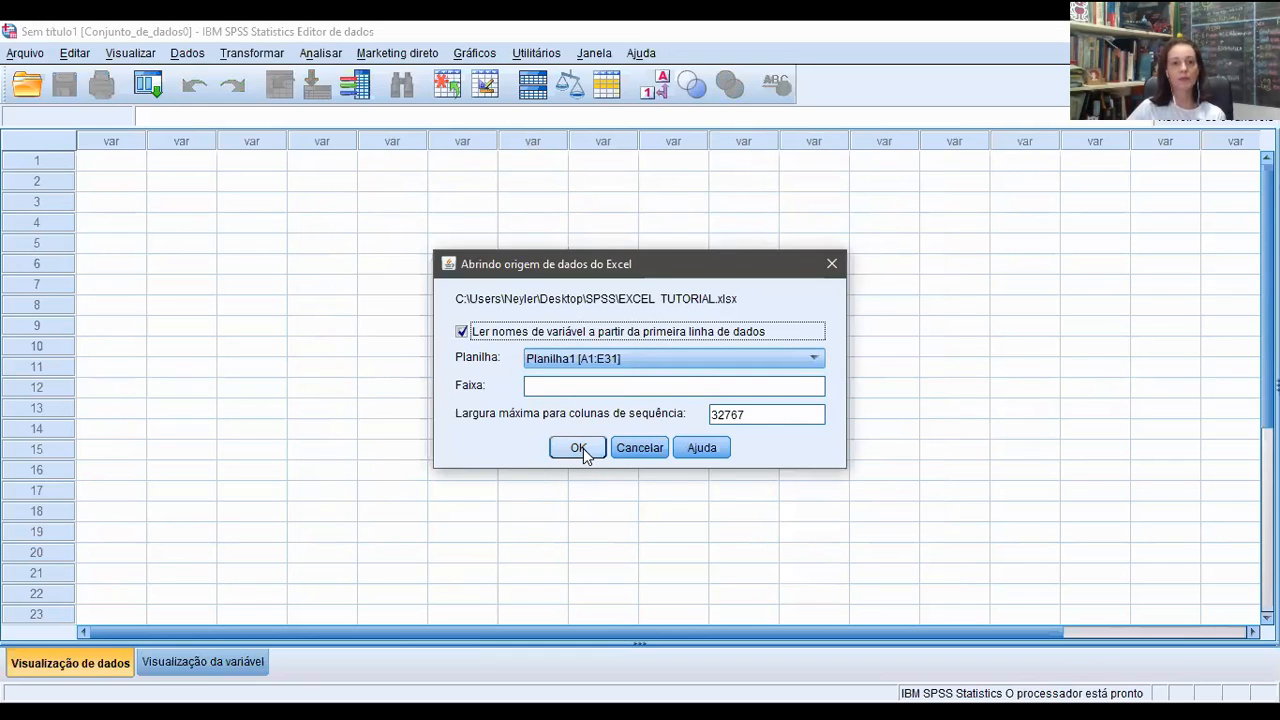
left_click(579, 448)
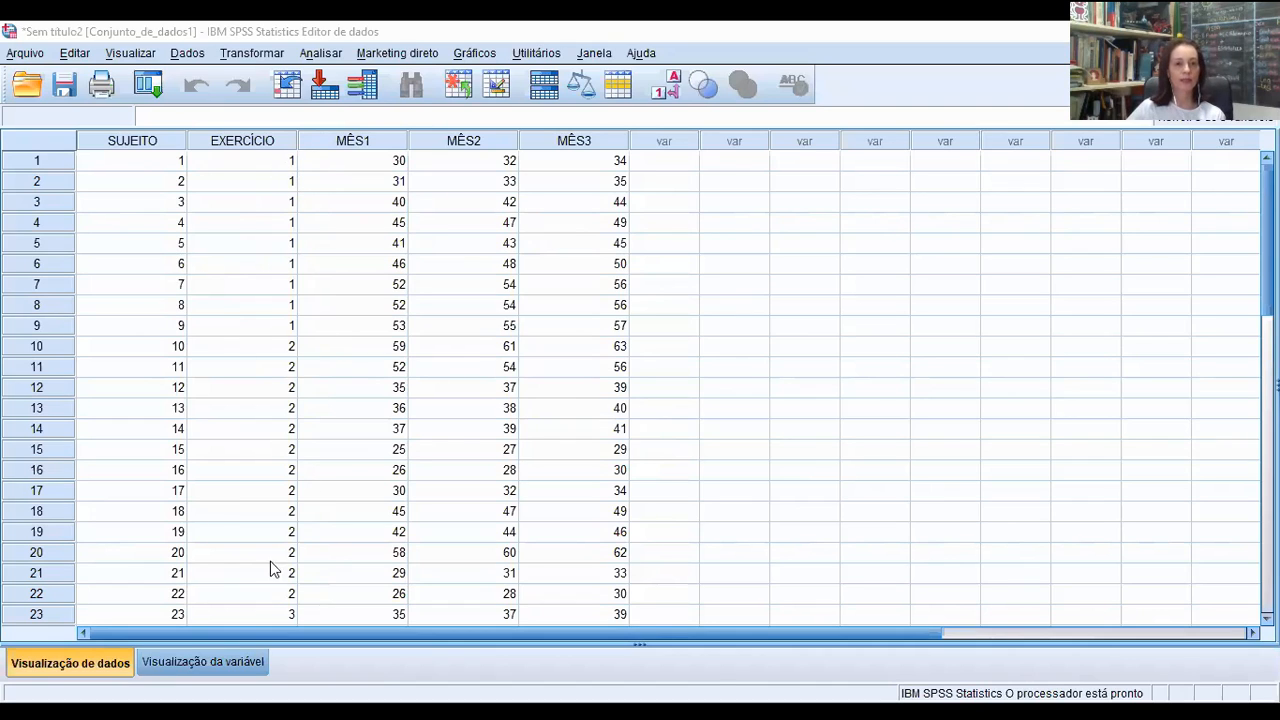
- Open the value labels of the EXERCÍCIO variable and add the label TF for value 1
scroll(115, 218, "down", 5)
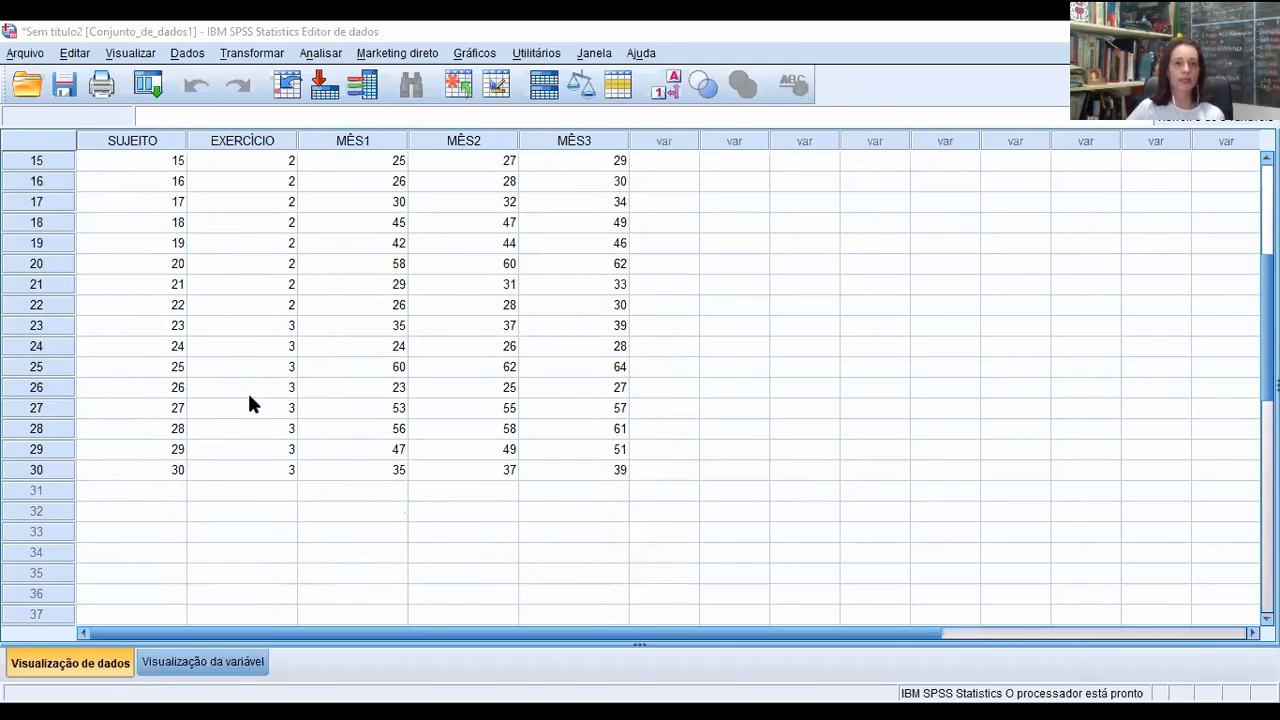
scroll(250, 403, "up", 3)
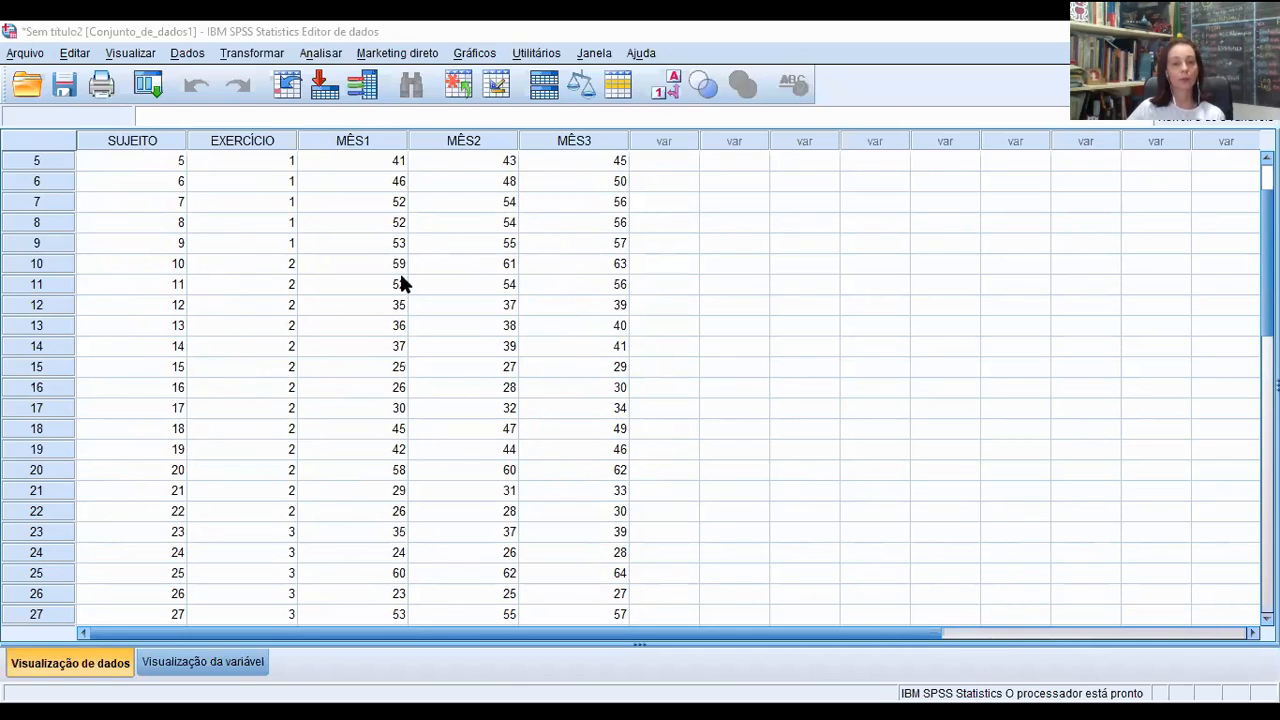
left_click(193, 664)
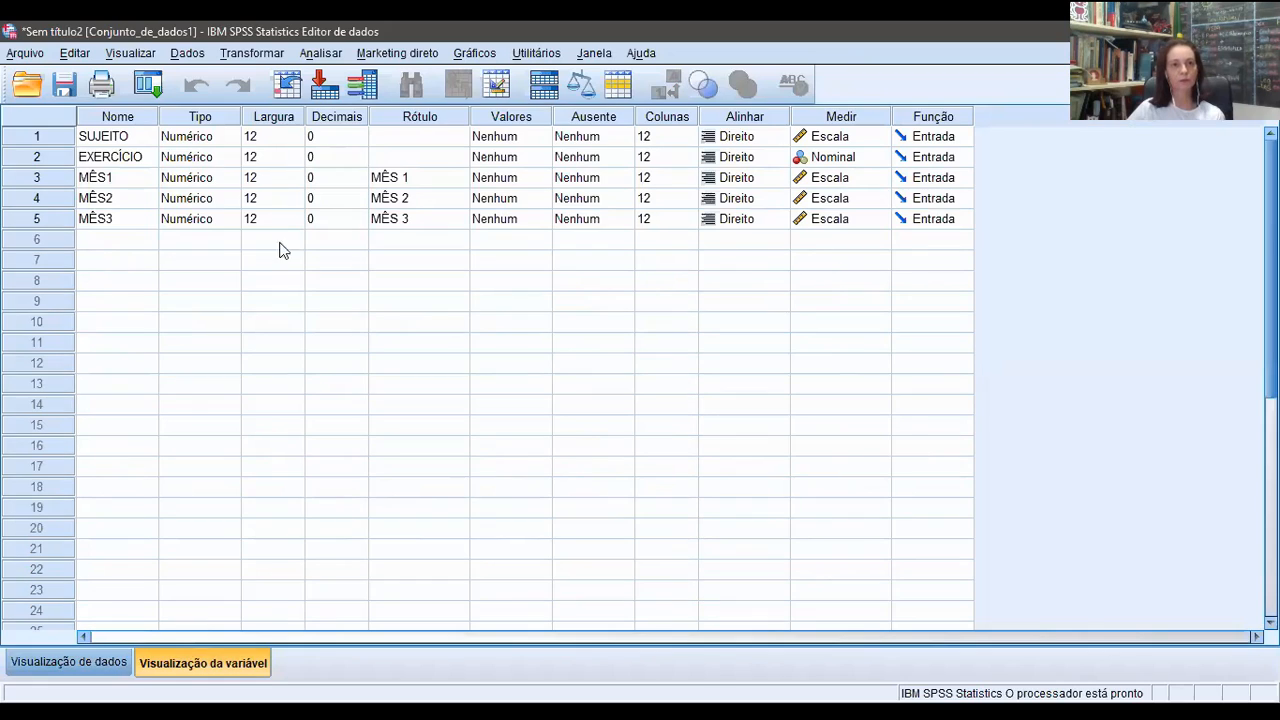
left_click(33, 160)
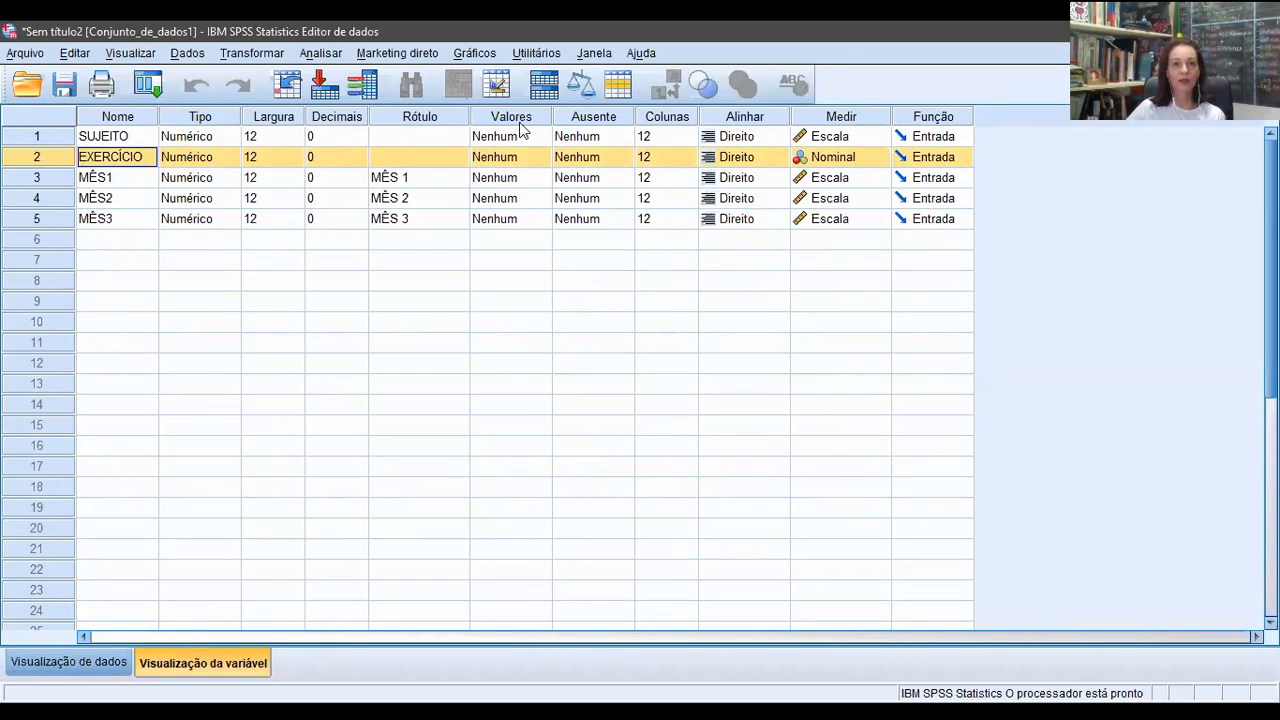
left_click(524, 167)
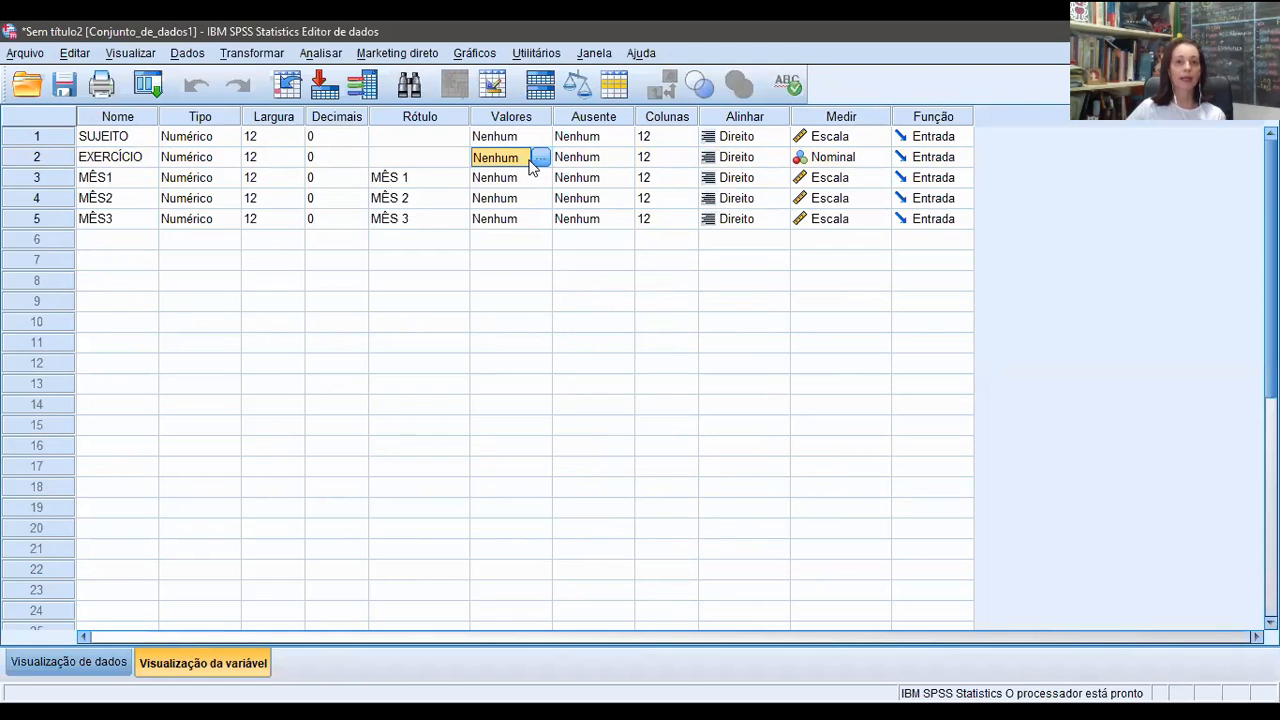
left_click(541, 160)
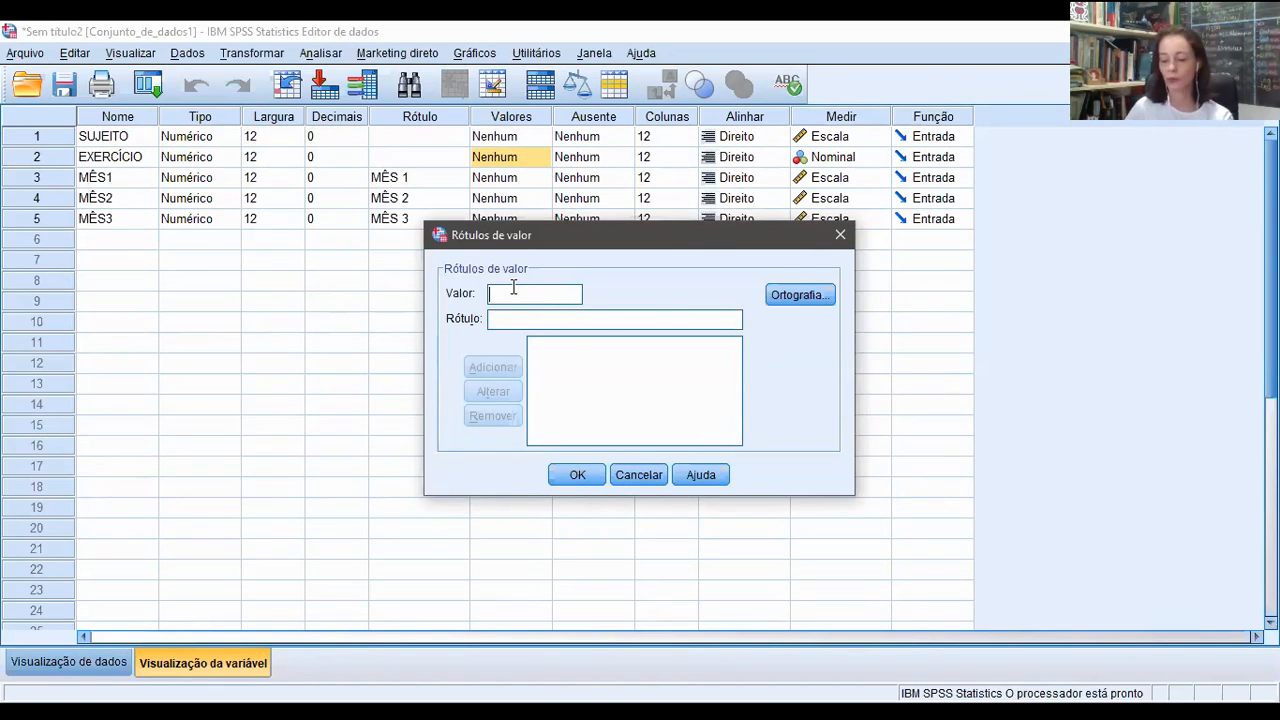
type("1")
key("Tab")
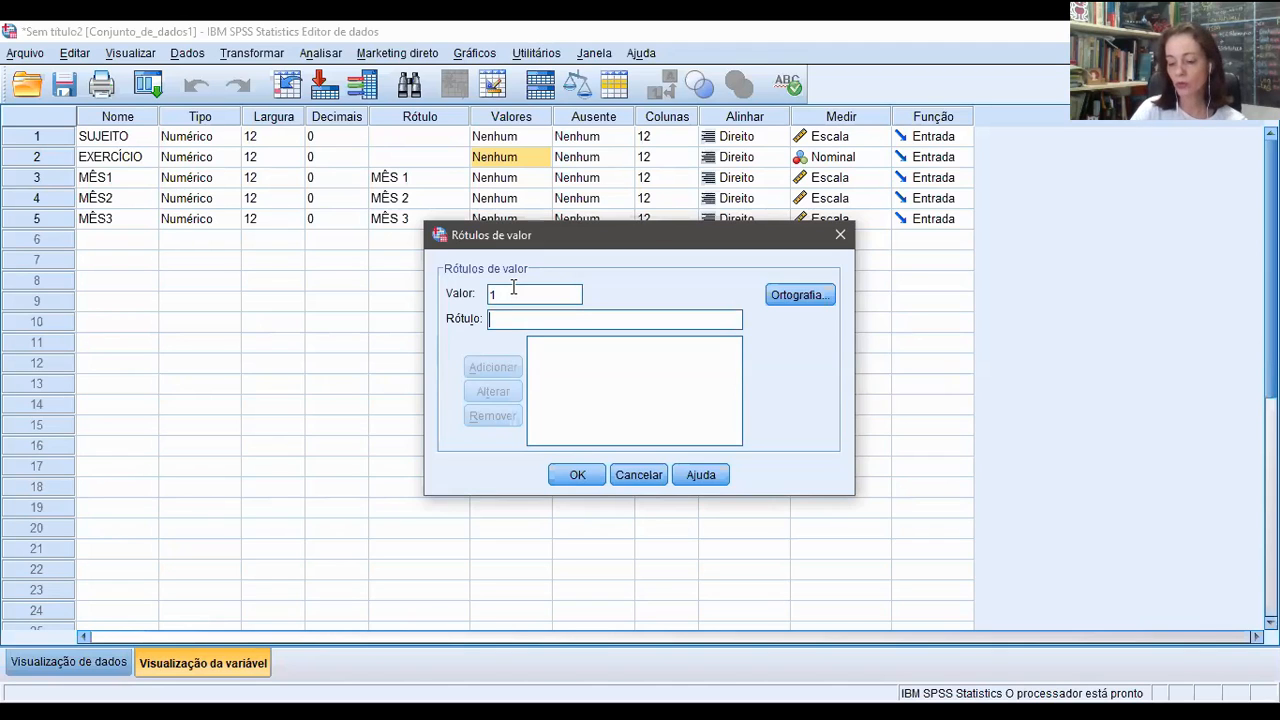
type("tf")
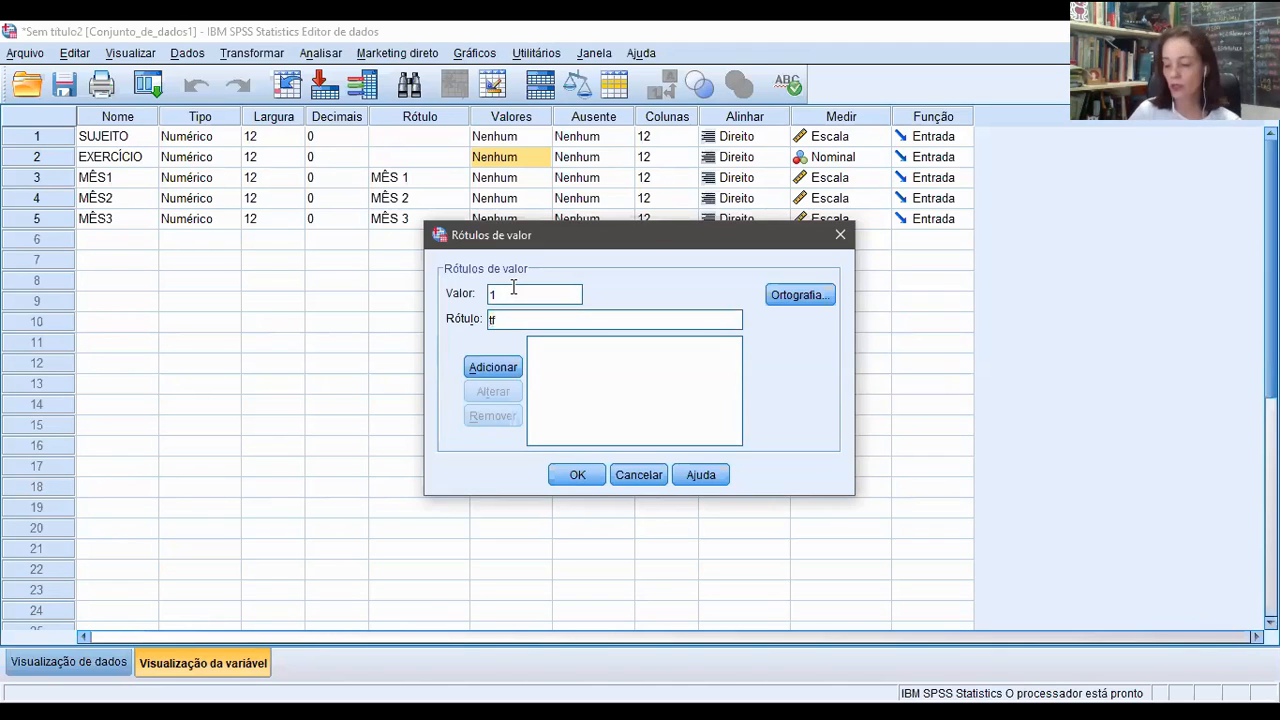
key("BackSpace")
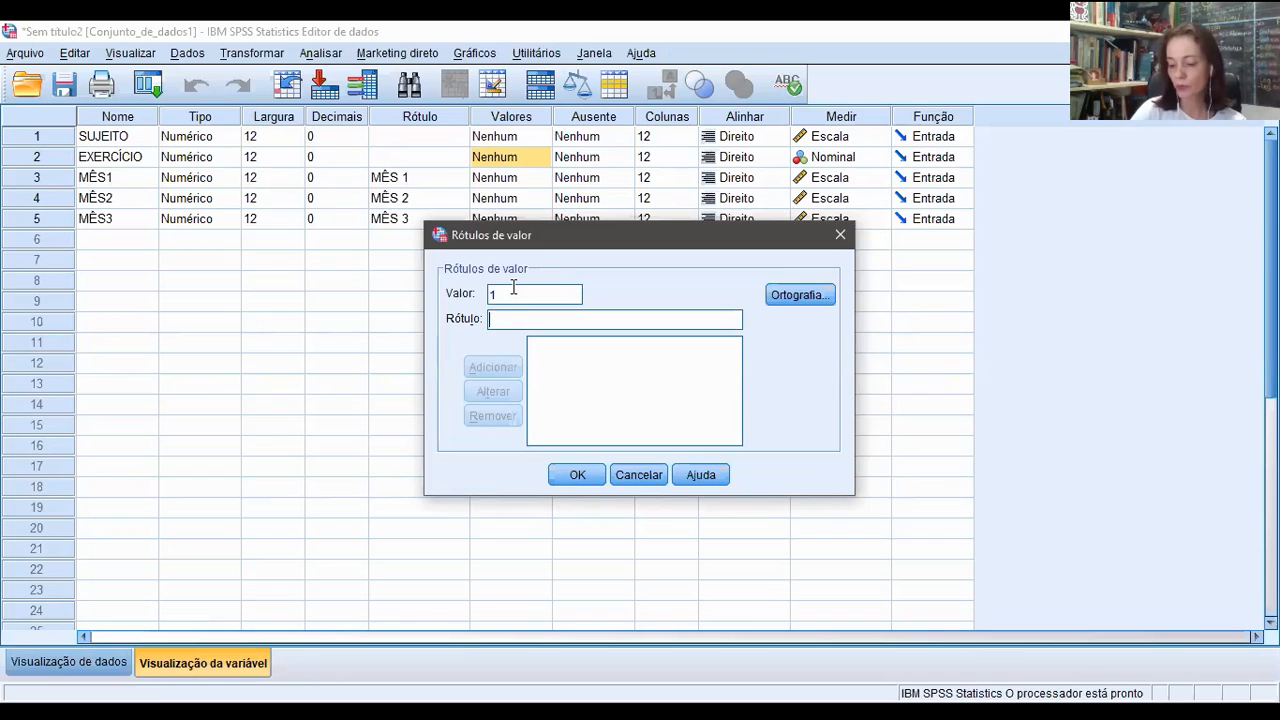
type("TF")
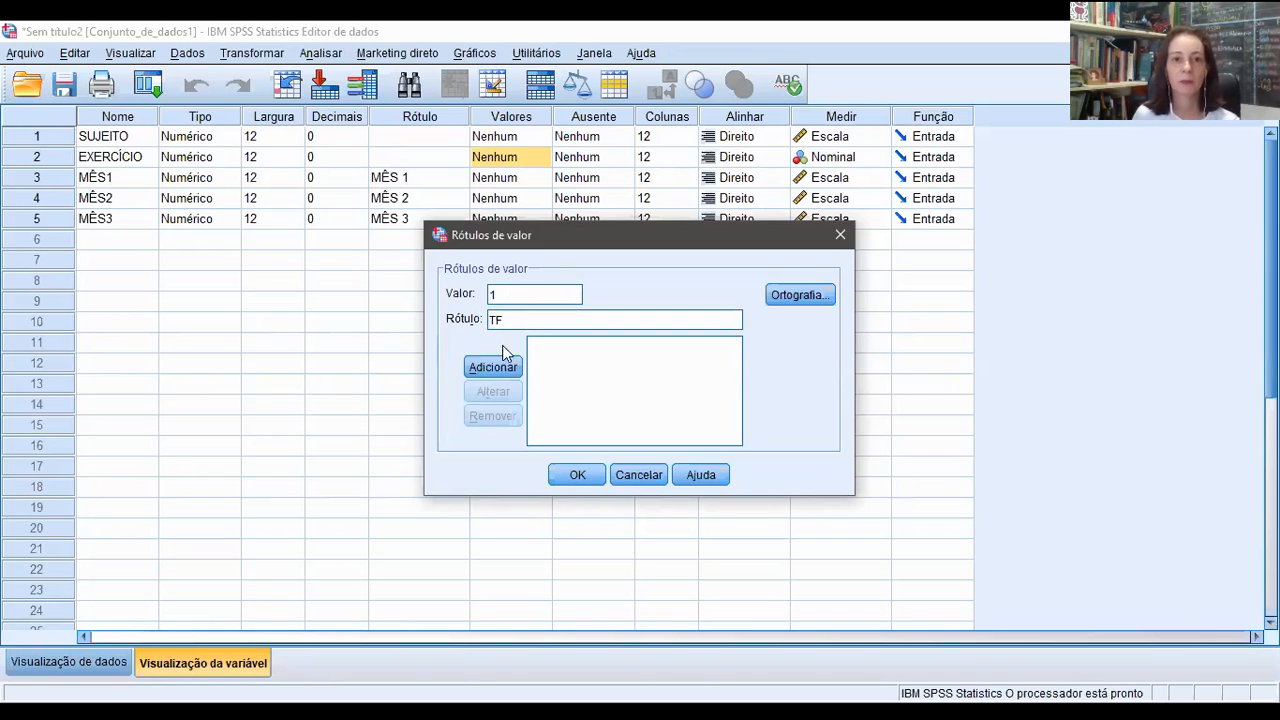
left_click(491, 367)
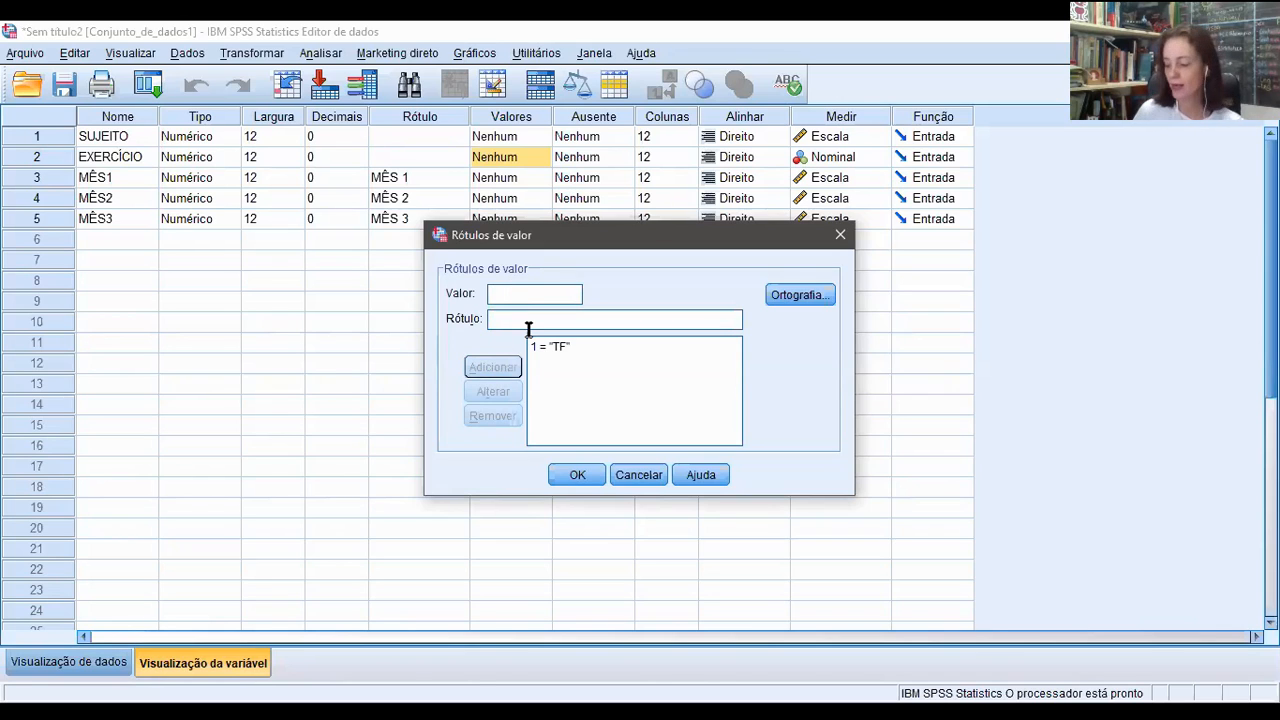
- Add the EXERCÍCIO value labels TA for 2 and PLIO for 3, and apply the label definitions
type("2")
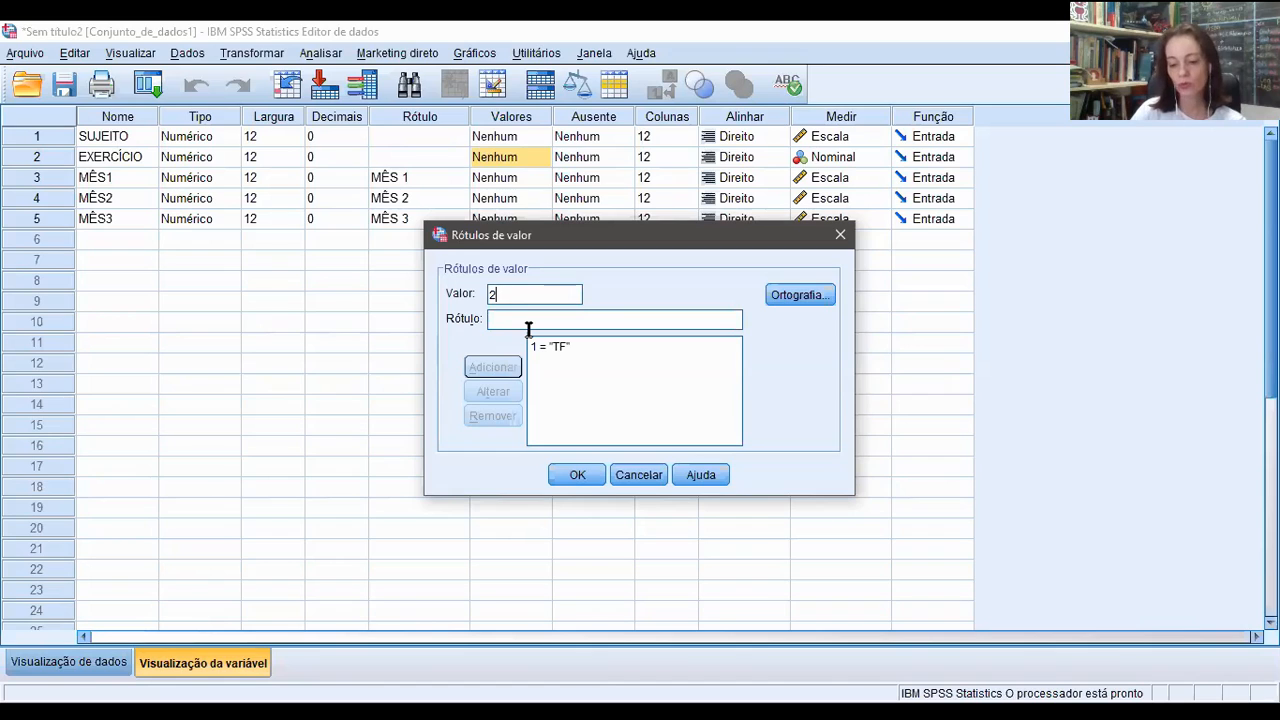
type(" = \"T")
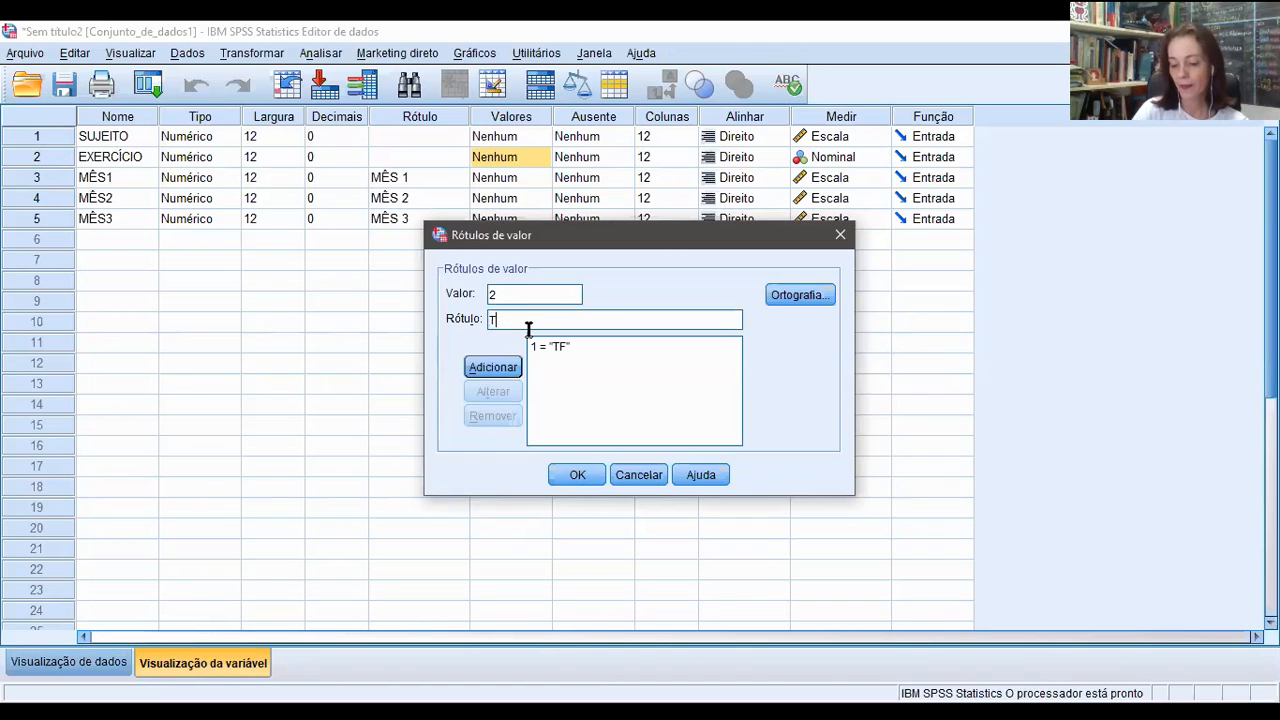
type("A")
left_click(513, 372)
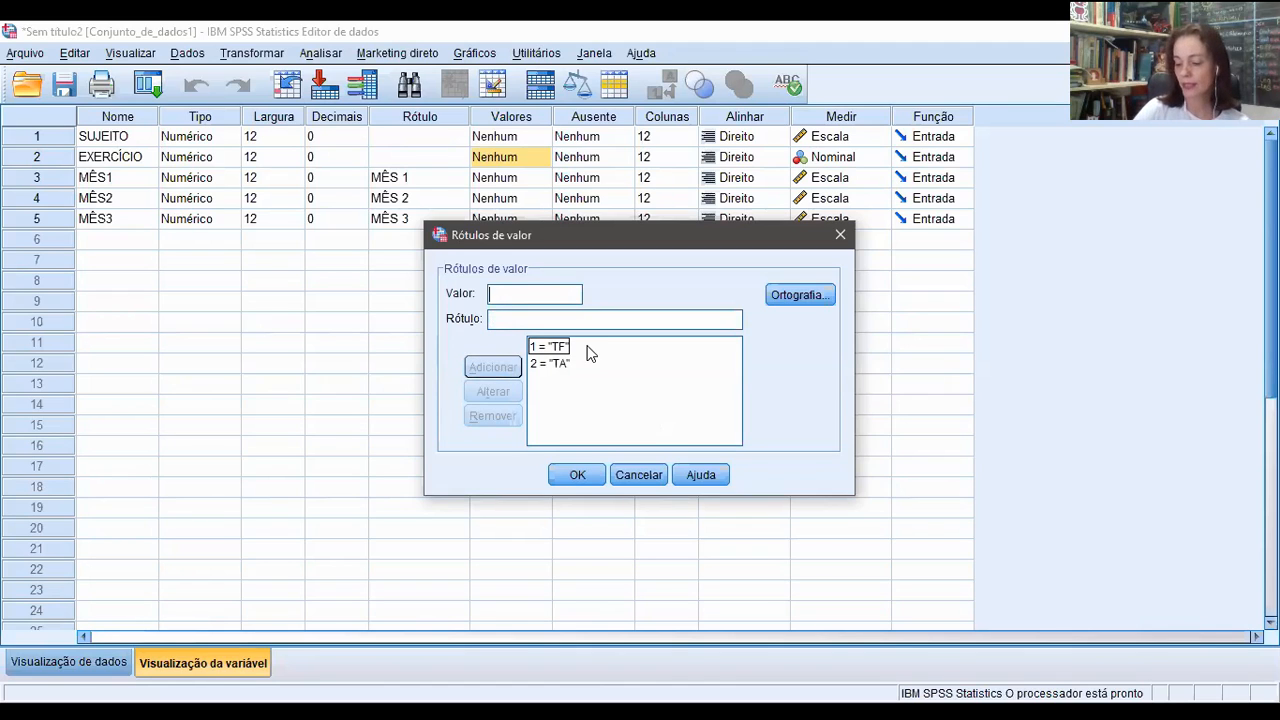
type("3")
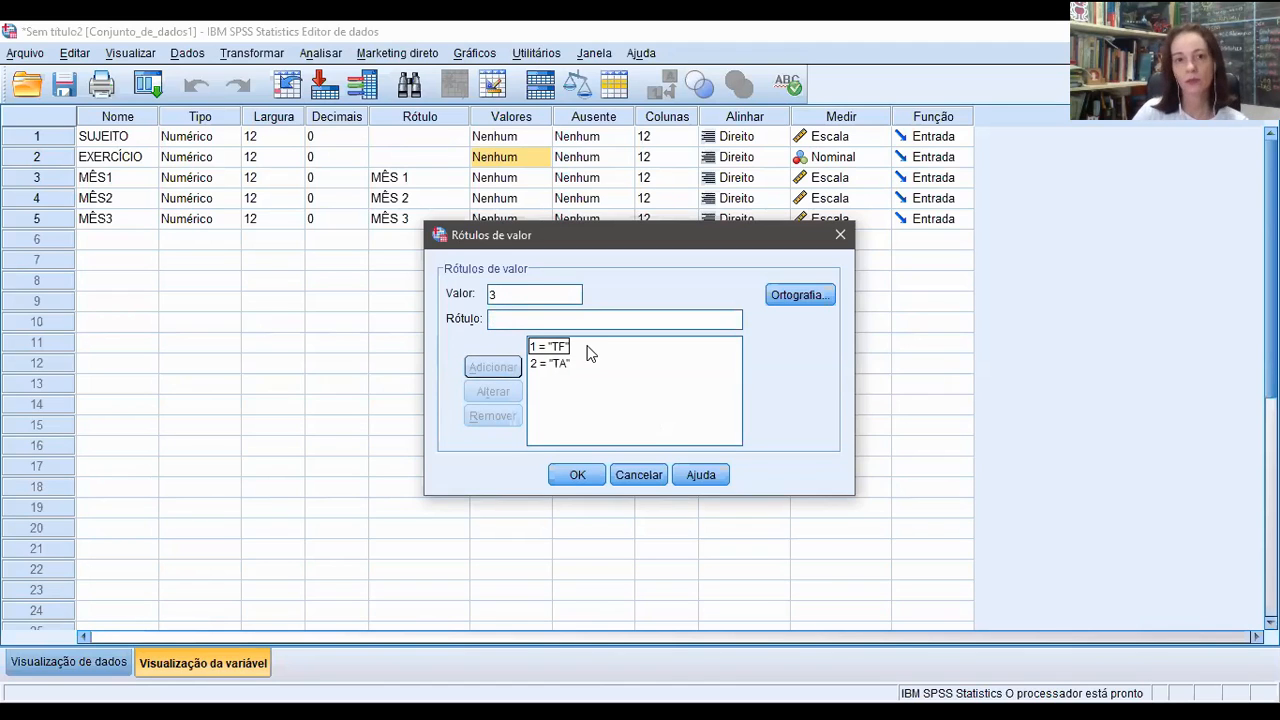
type("PLIO")
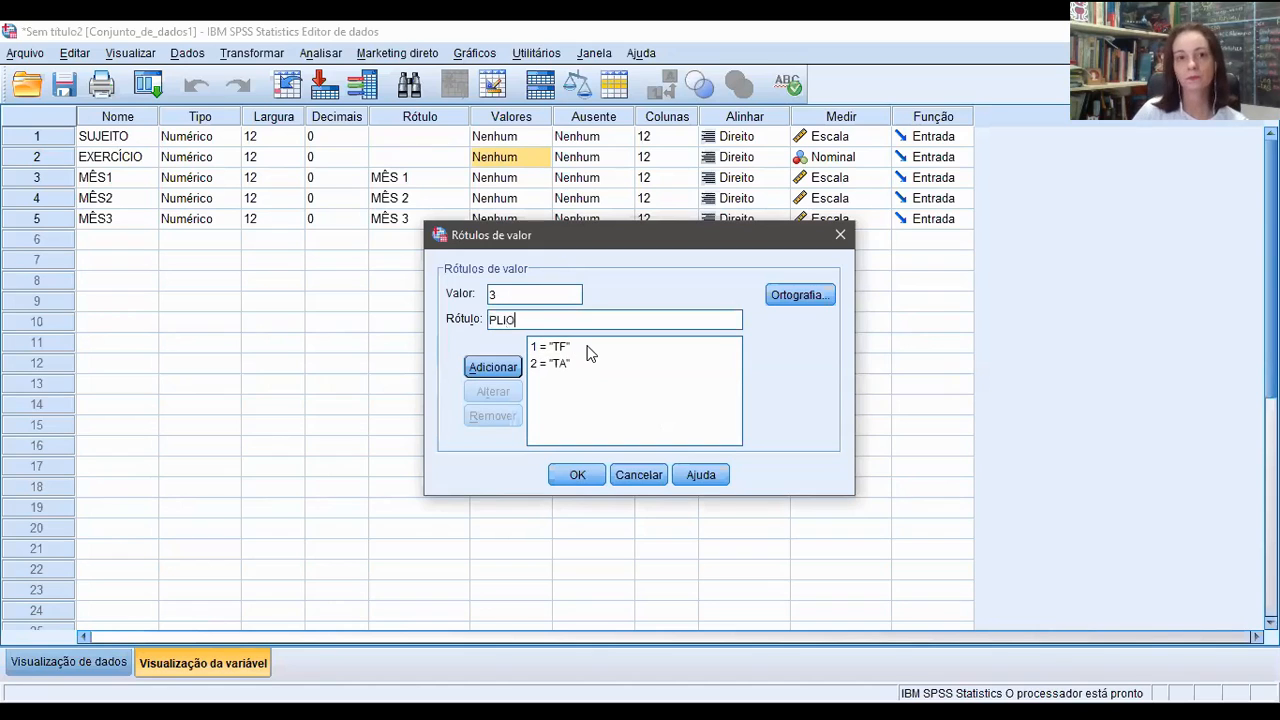
left_click(492, 367)
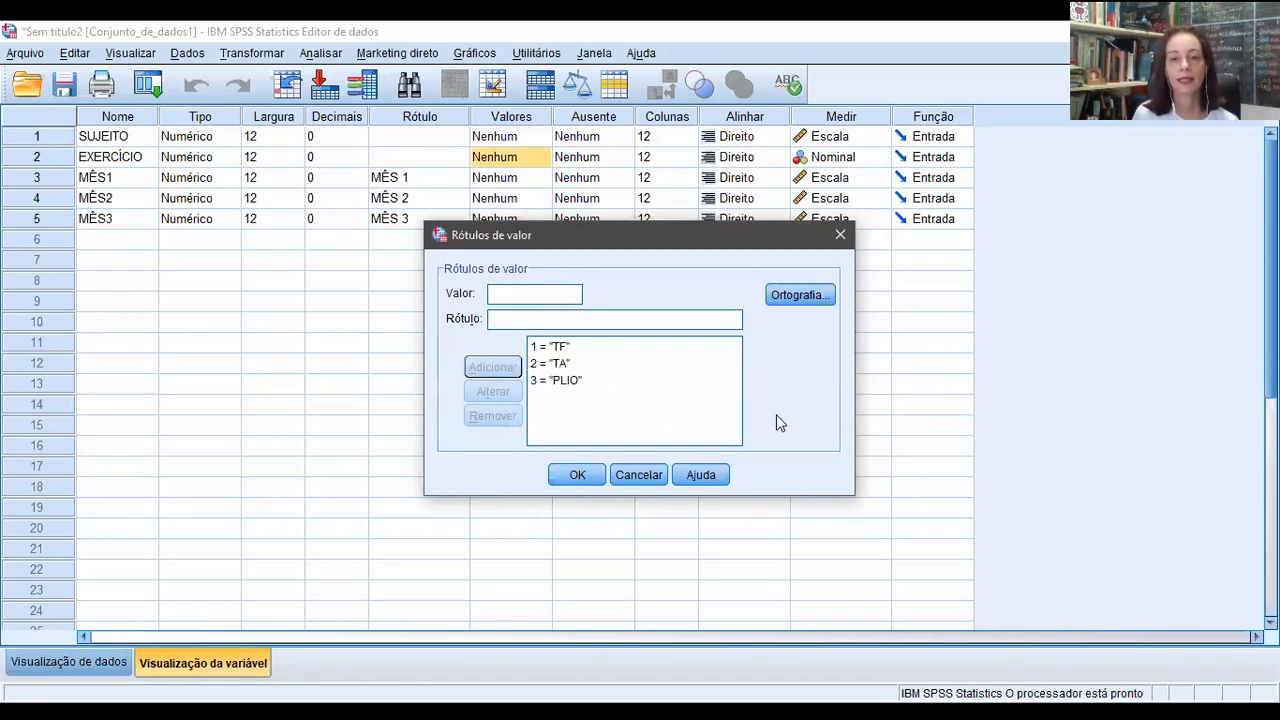
left_click(571, 479)
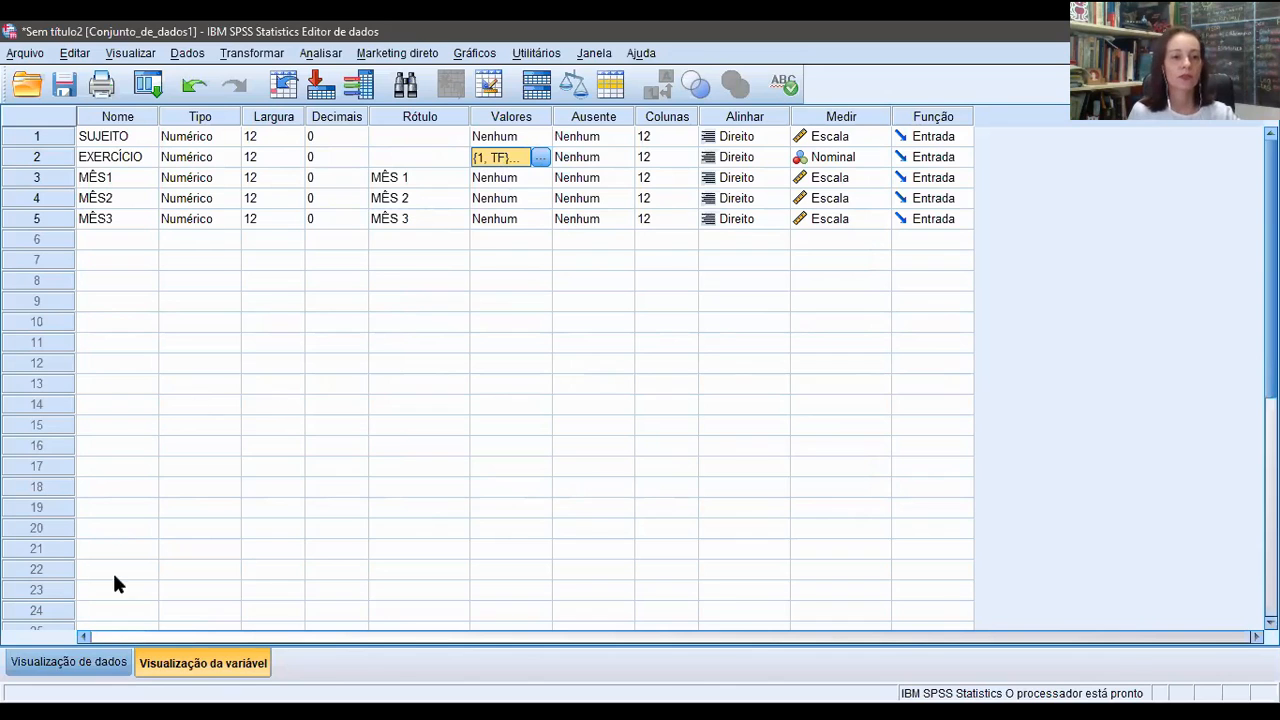
- Check the EXERCÍCIO value labels in the data view, and switch the display back to numeric codes
left_click(107, 660)
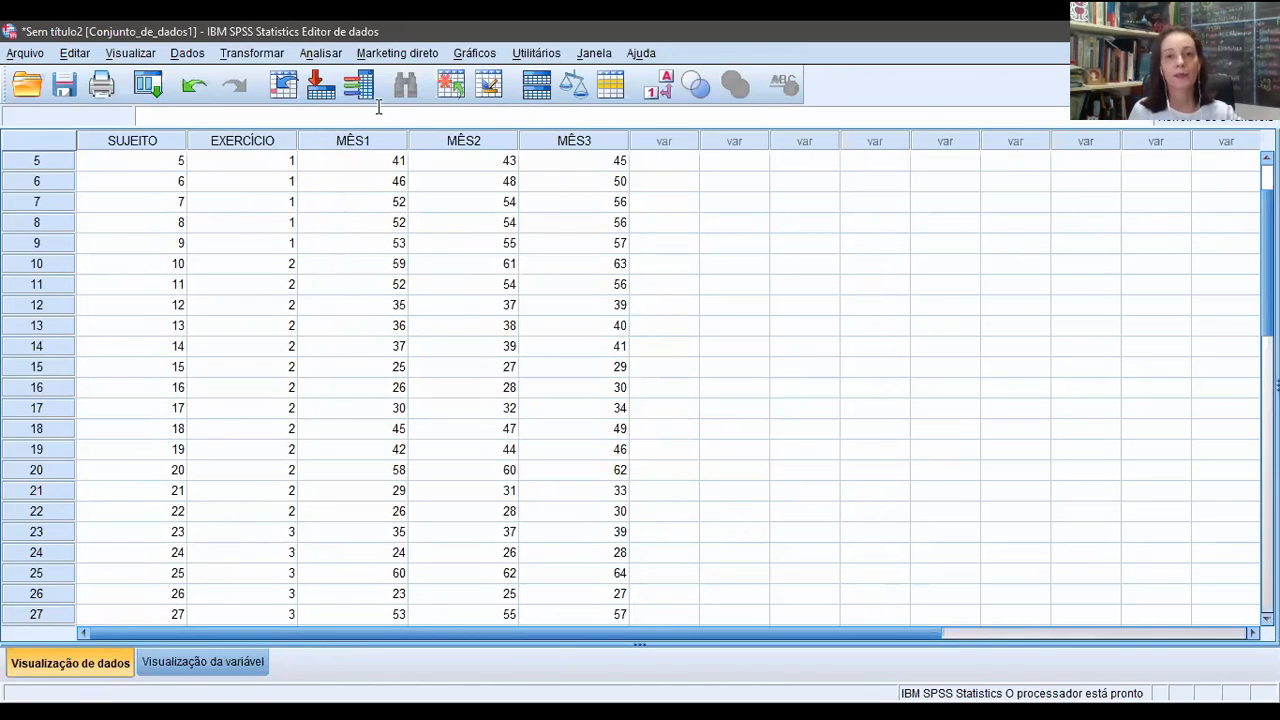
left_click(660, 85)
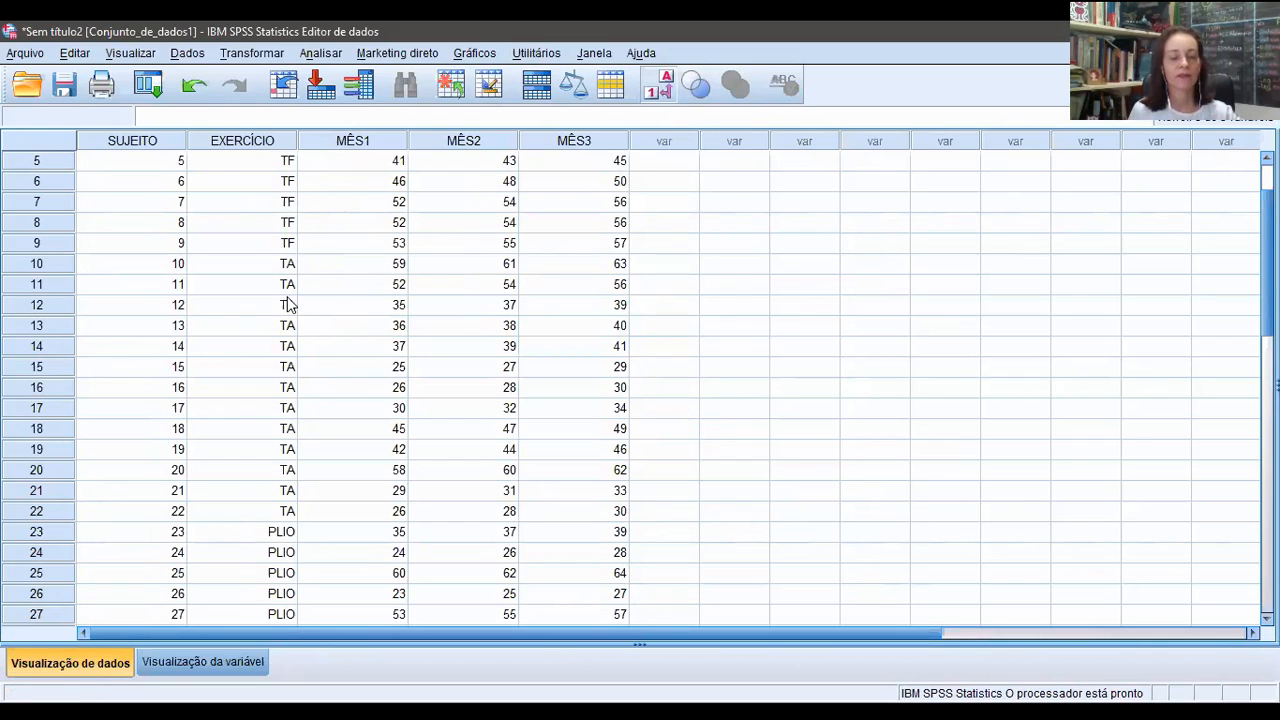
left_click(659, 88)
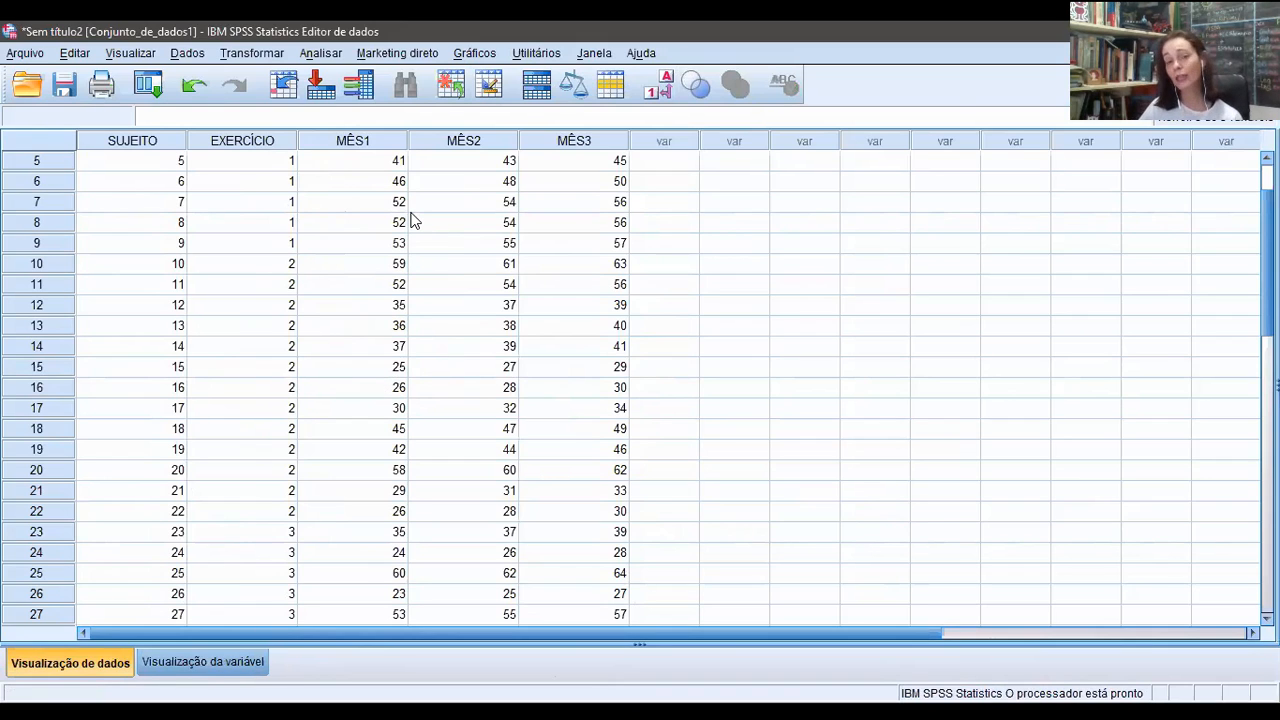
- Start the Explore (Explorar) descriptive analysis with MÊS1, MÊS2 and MÊS3 as the dependent variables
left_click(320, 57)
mouse_move(348, 104)
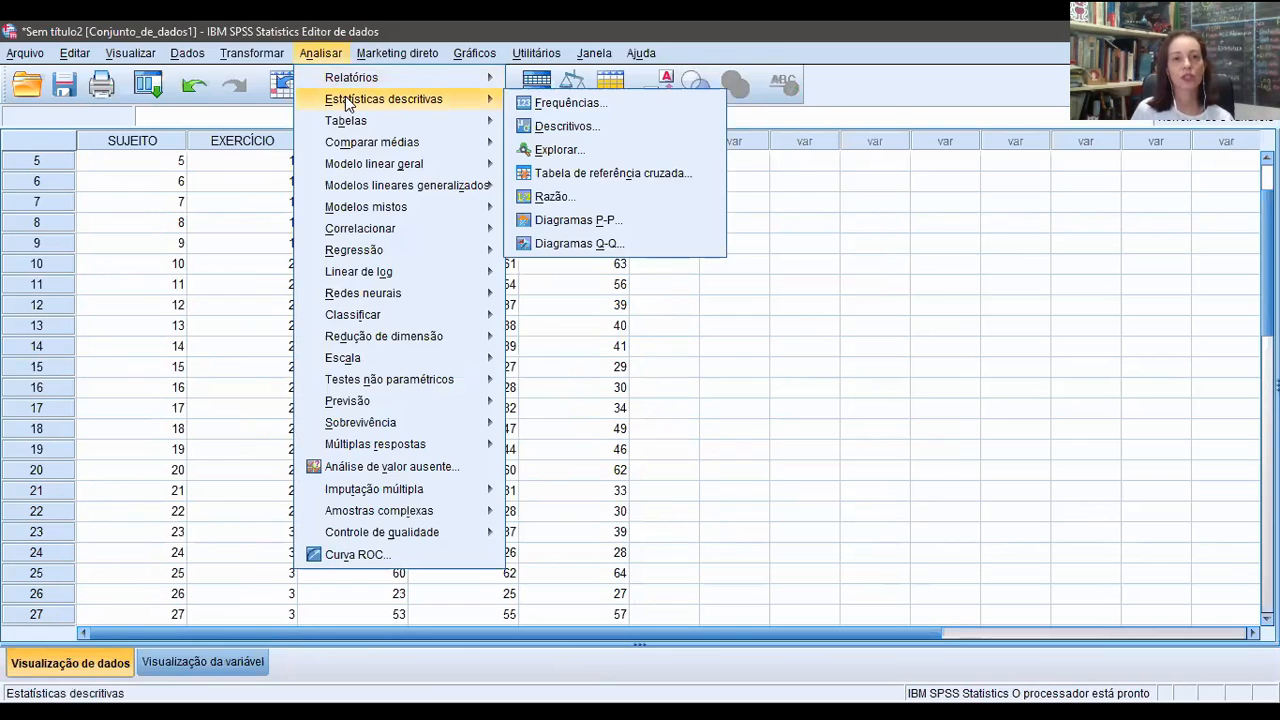
left_click(567, 153)
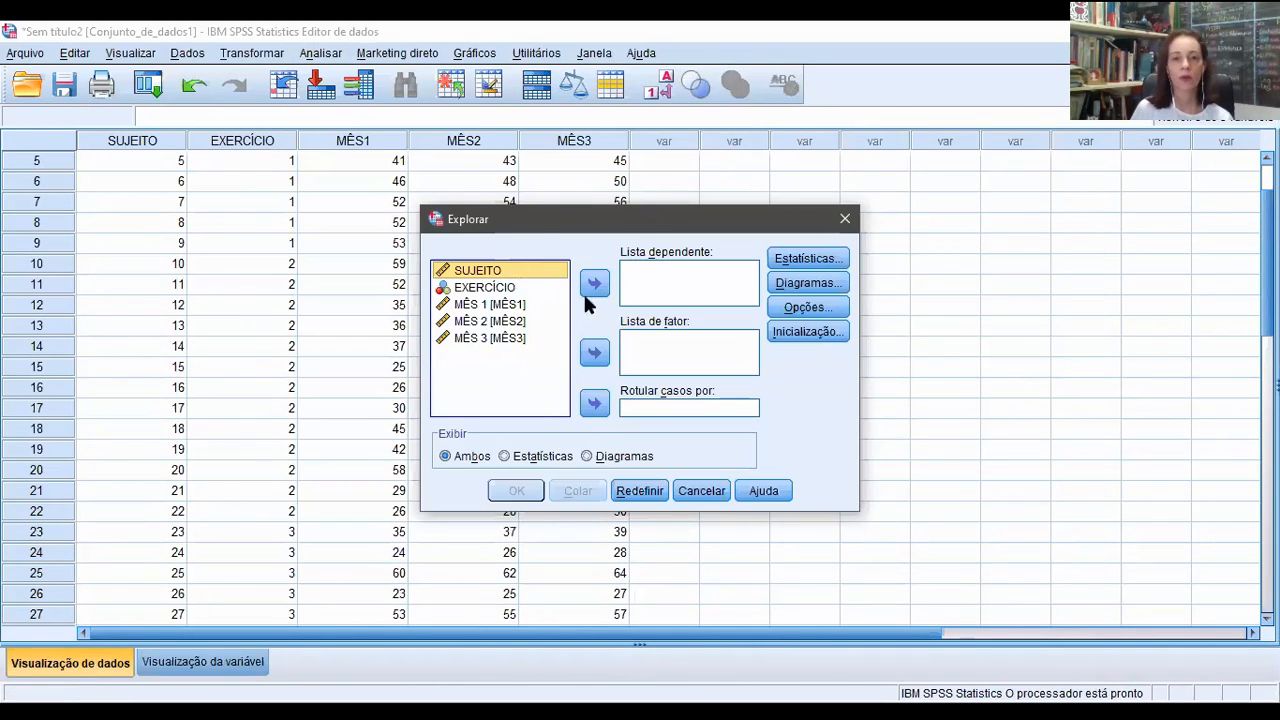
left_click(508, 306)
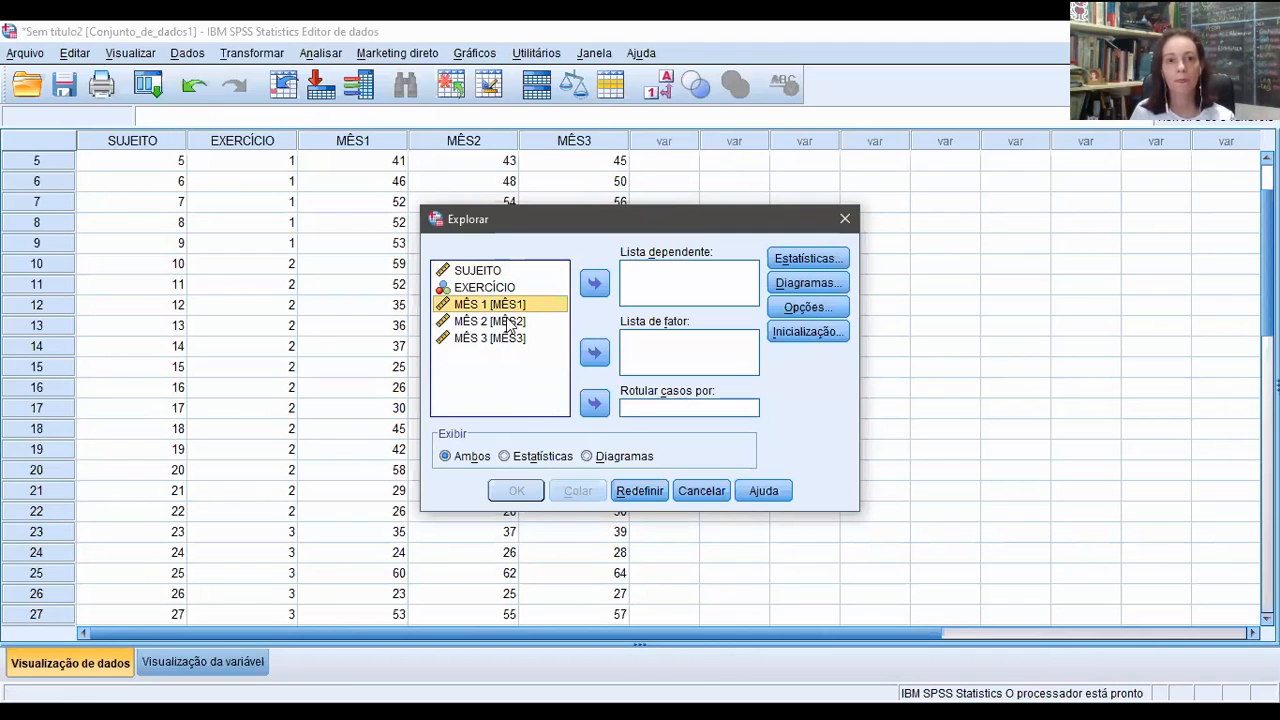
left_click(512, 320, "shift")
left_click(512, 339, "shift")
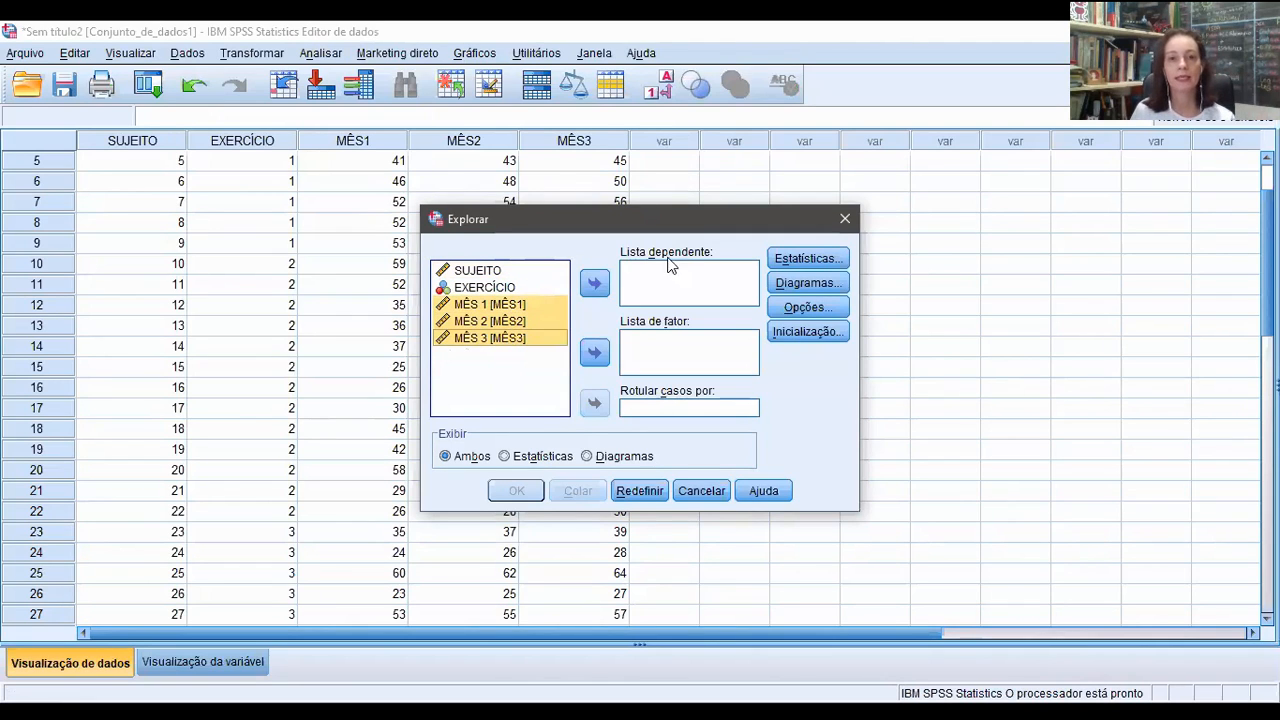
left_click(595, 284)
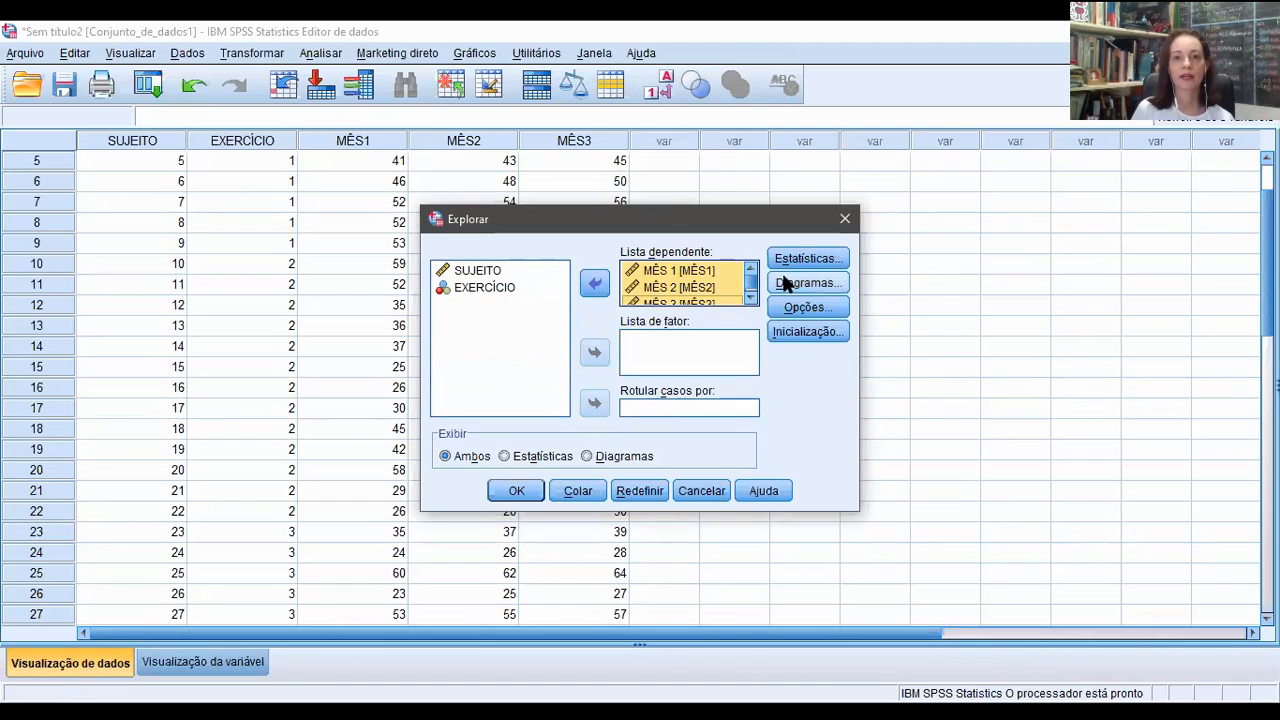
- Include normality plots with tests (Diagramas de normalidade com testes) in the Explore analysis and run it
left_click(806, 283)
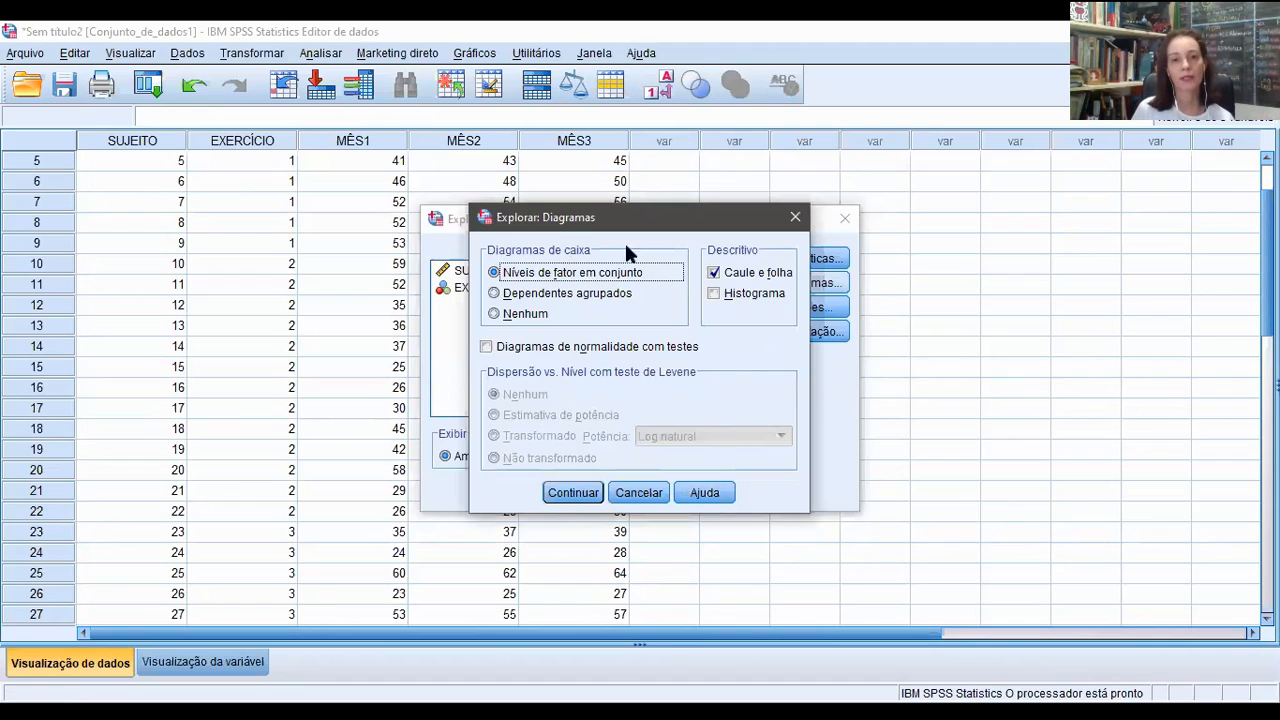
left_click(487, 347)
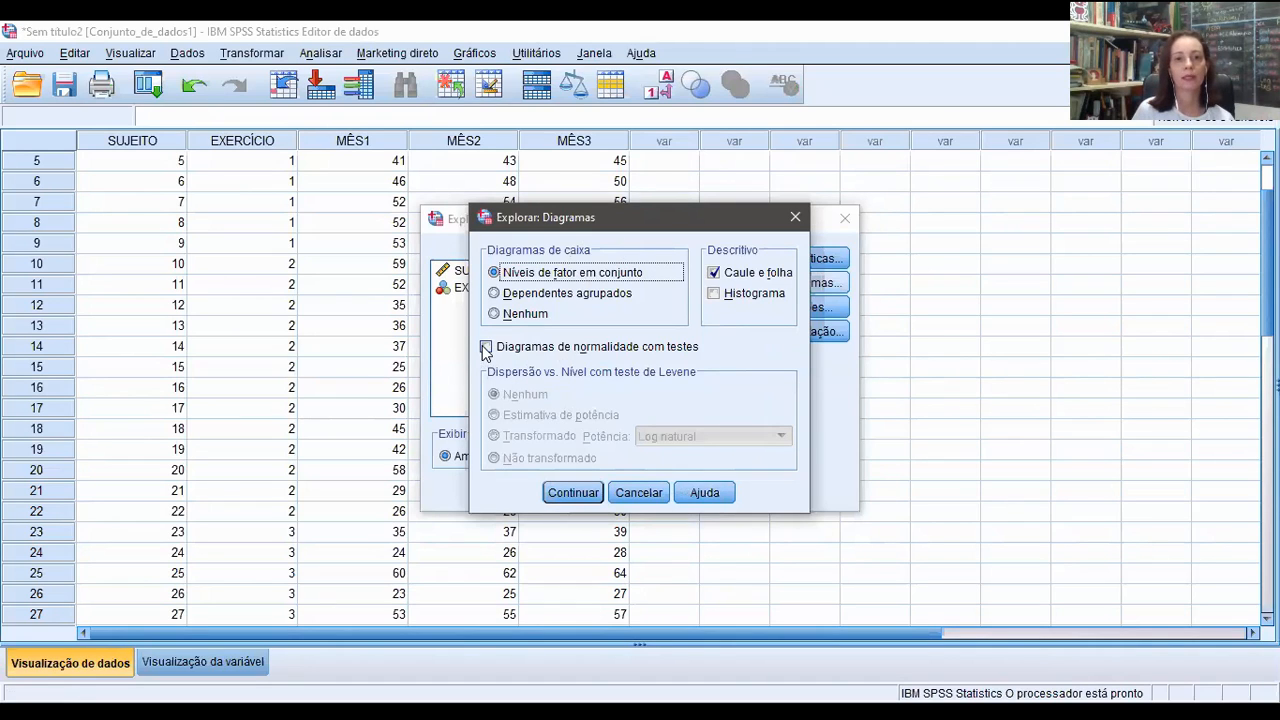
left_click(577, 493)
left_click(517, 491)
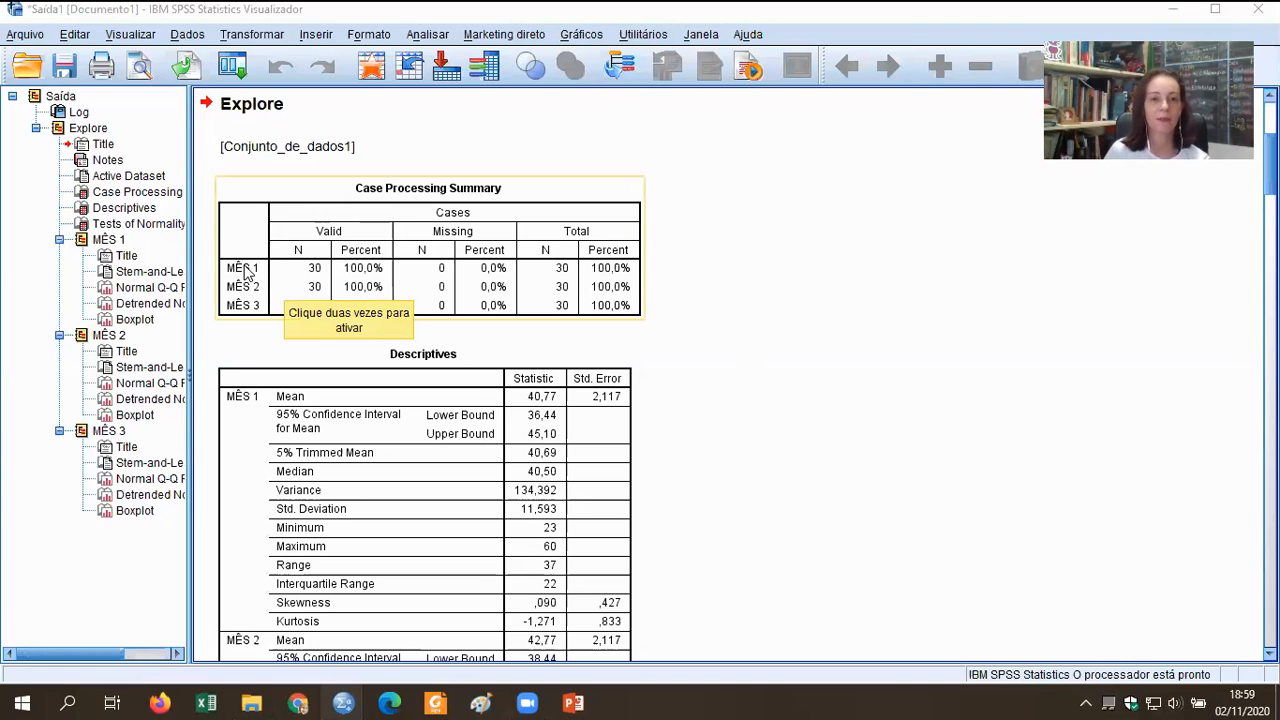
- Delete the Explore output from the title through Descriptives and the MÊS 1, MÊS 2 and MÊS 3 plot groups, keeping only Tests of Normality
left_click(104, 145)
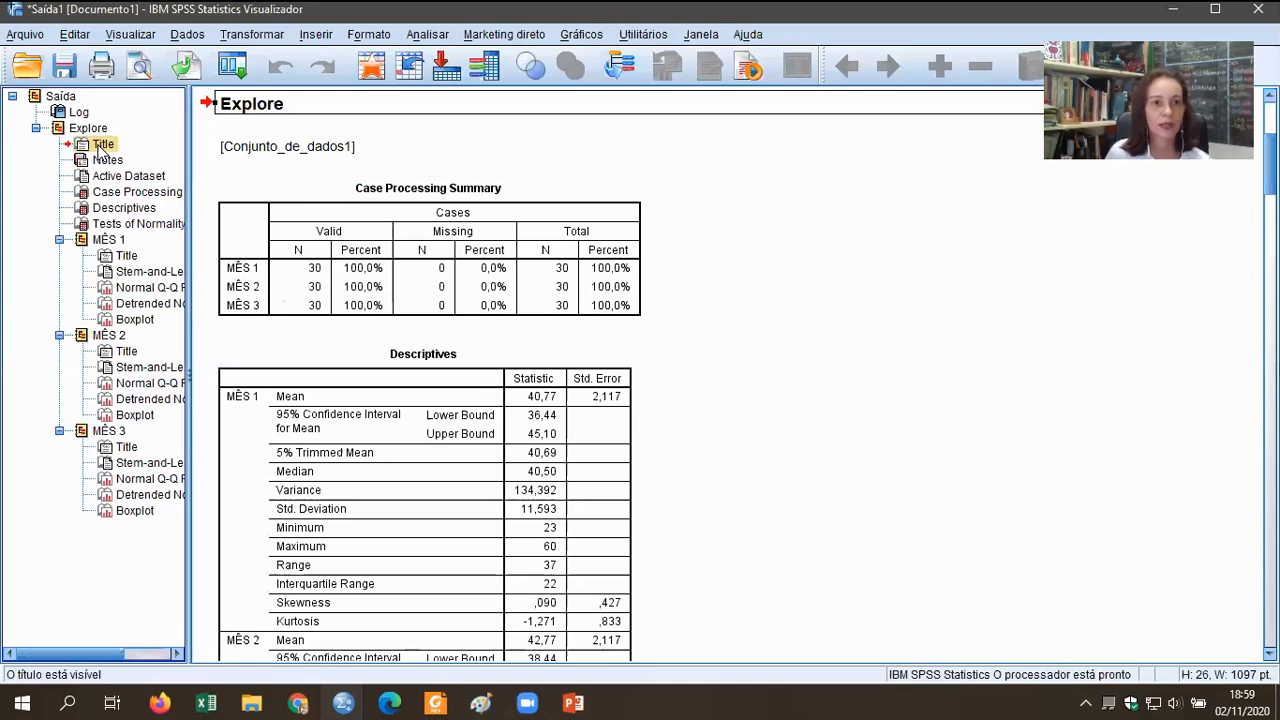
left_click(122, 207, "shift")
key("Delete")
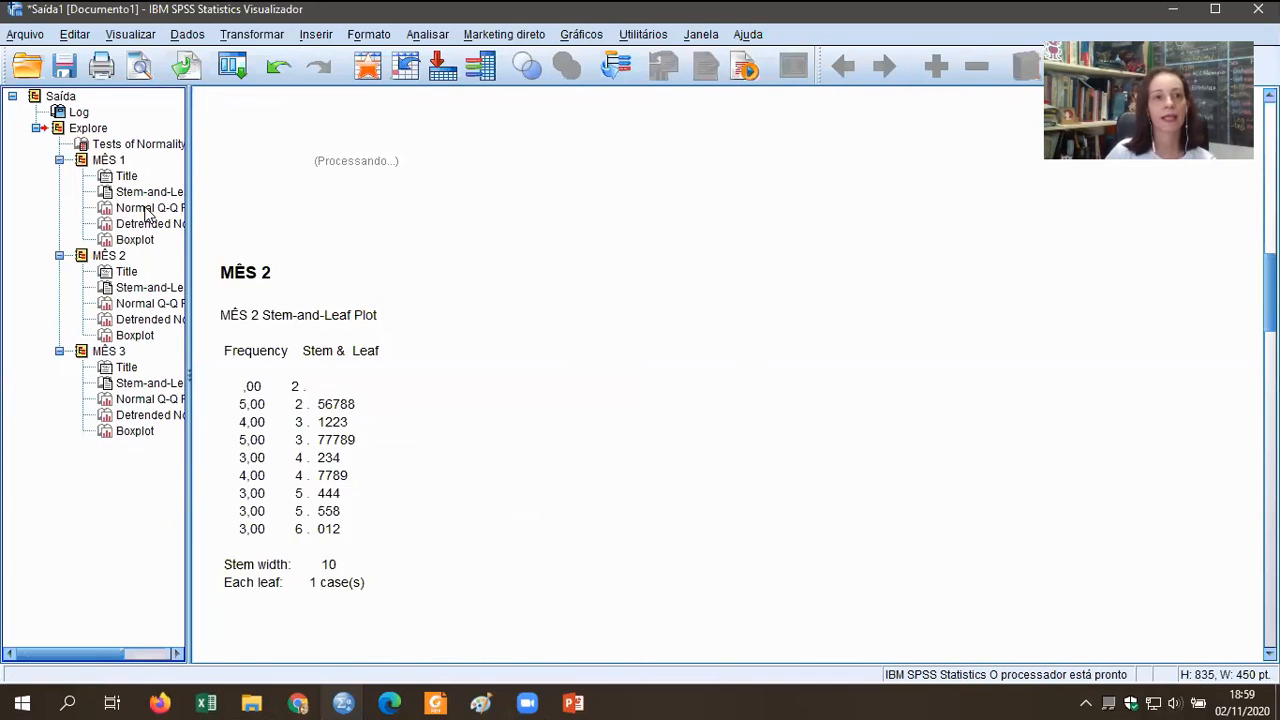
left_click(108, 162)
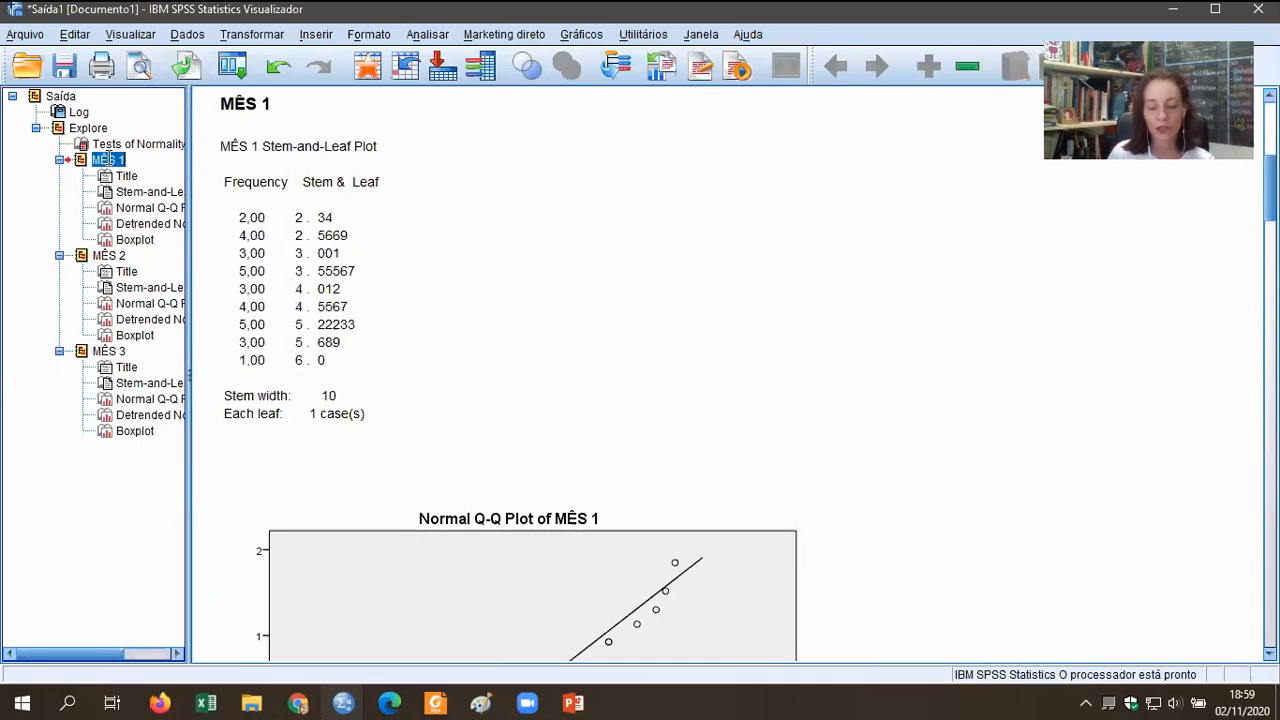
left_click(138, 436, "shift")
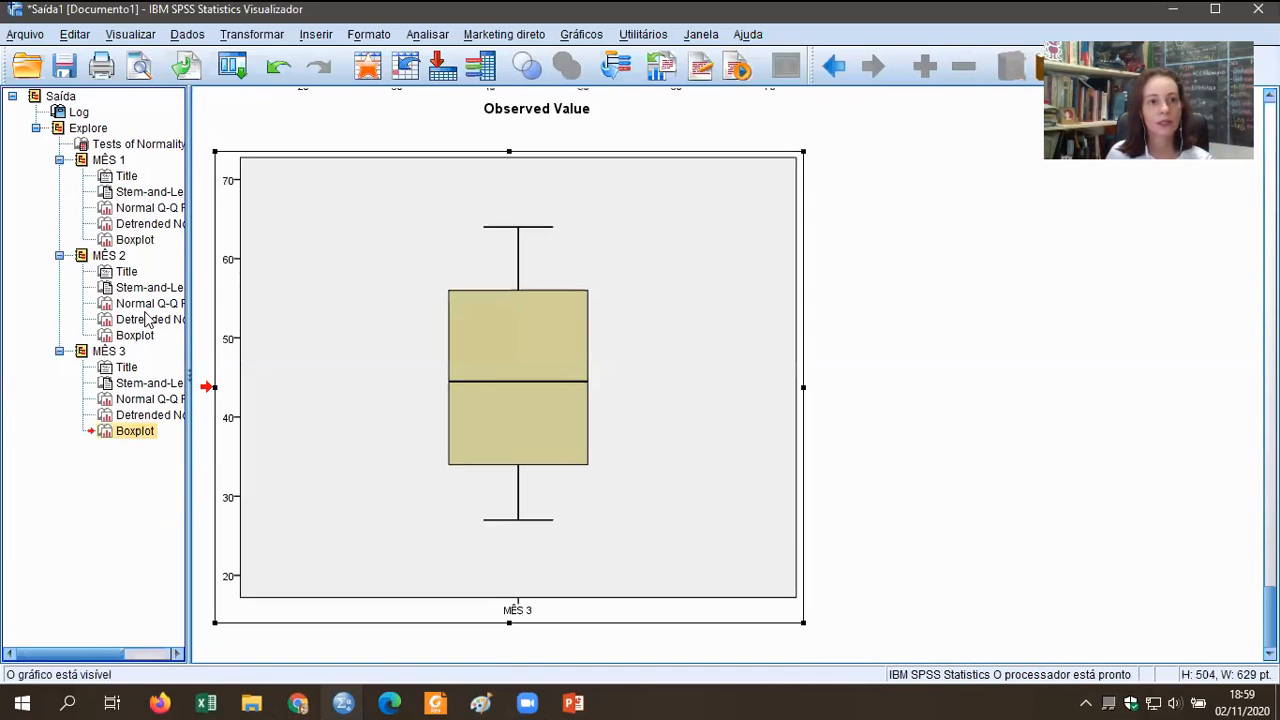
left_click(110, 166)
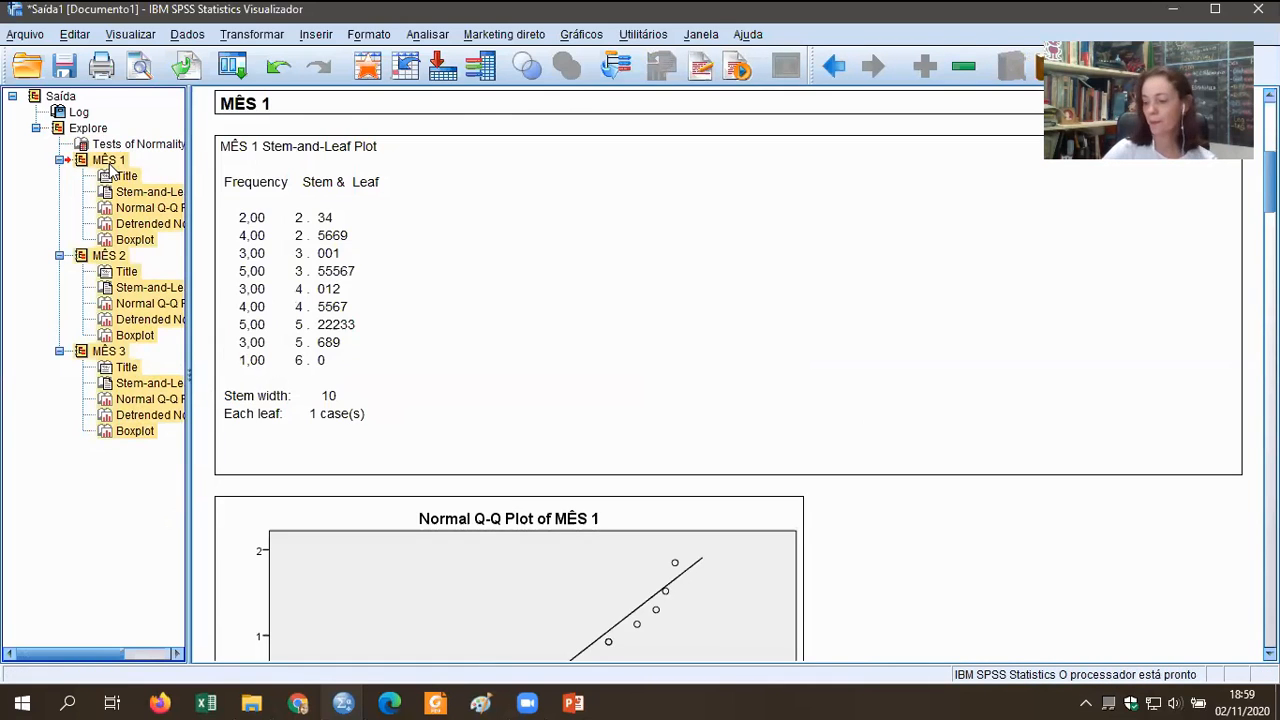
key("Delete")
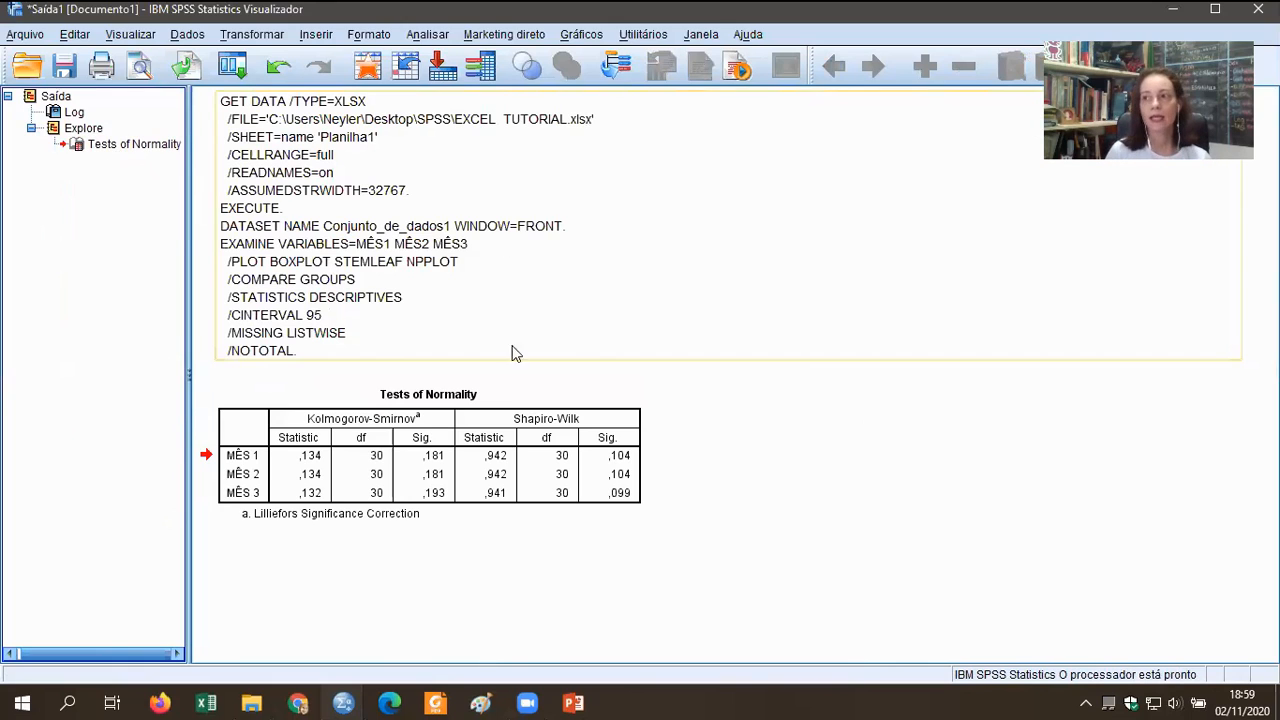
left_click(450, 455)
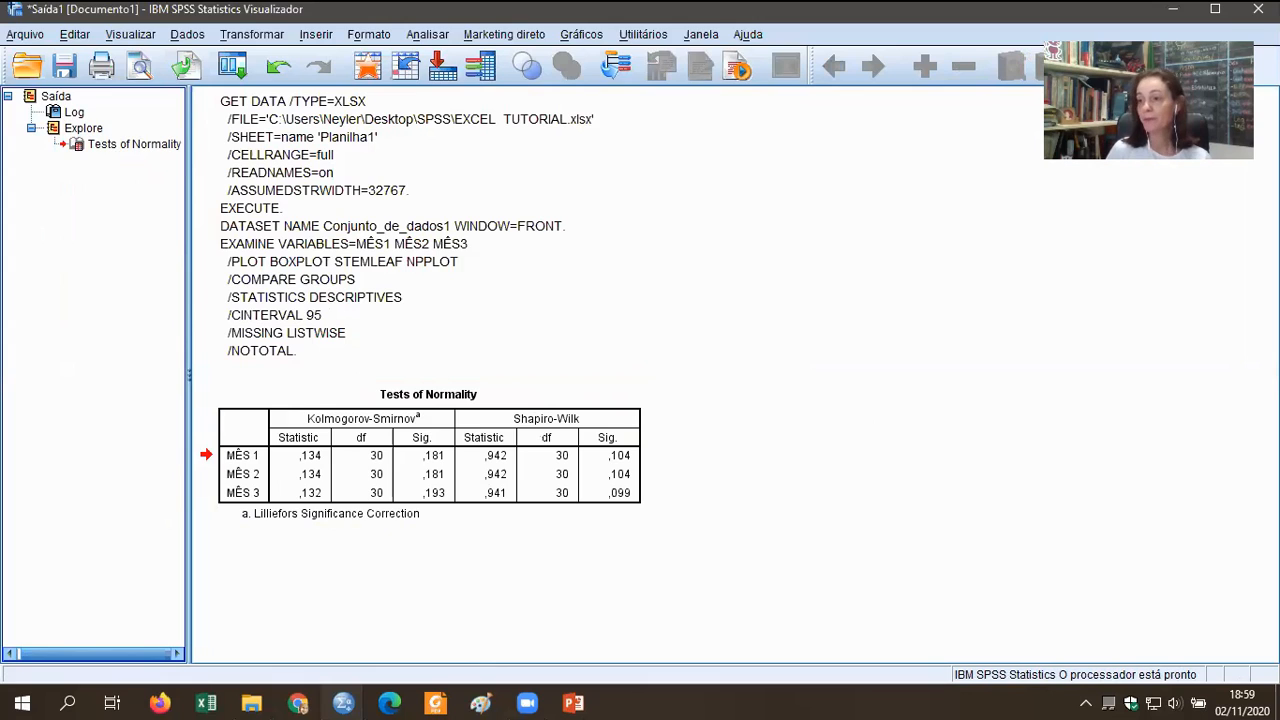
- Add the screen annotation "p >0,05 - H0 = distribuição normal" in the blank area beside the normality output
key("alt+Tab")
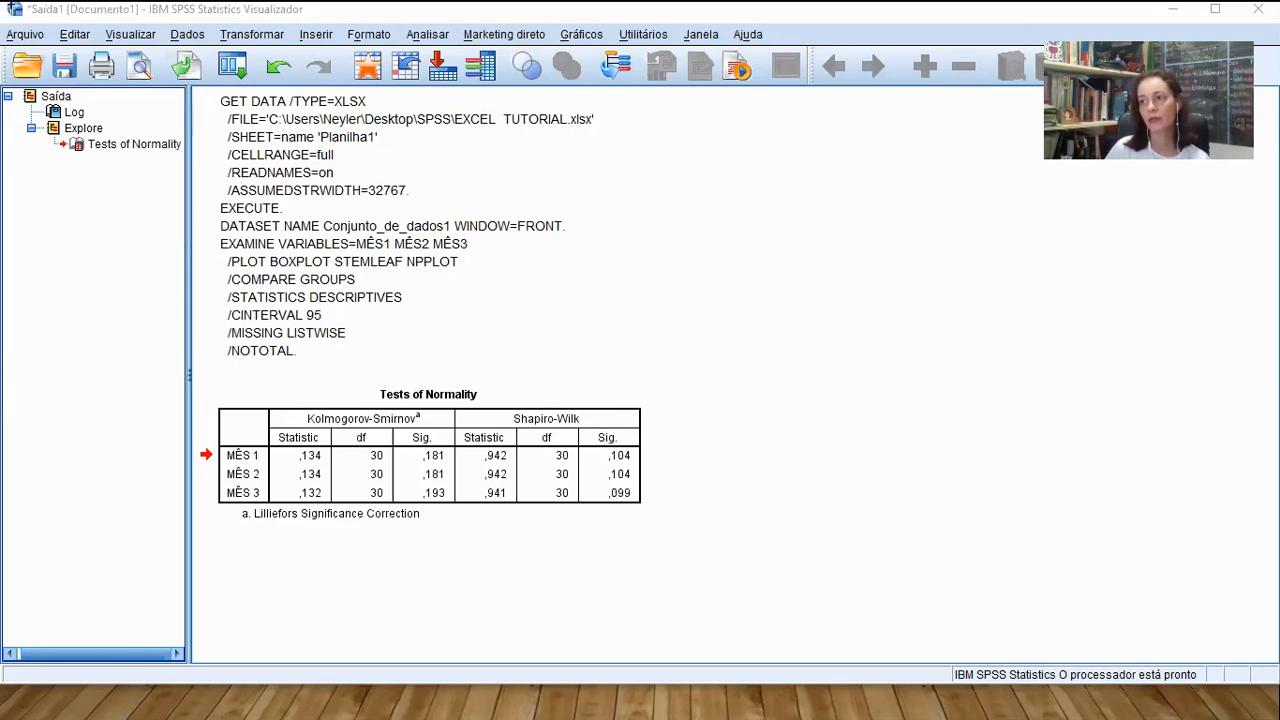
left_click(781, 328)
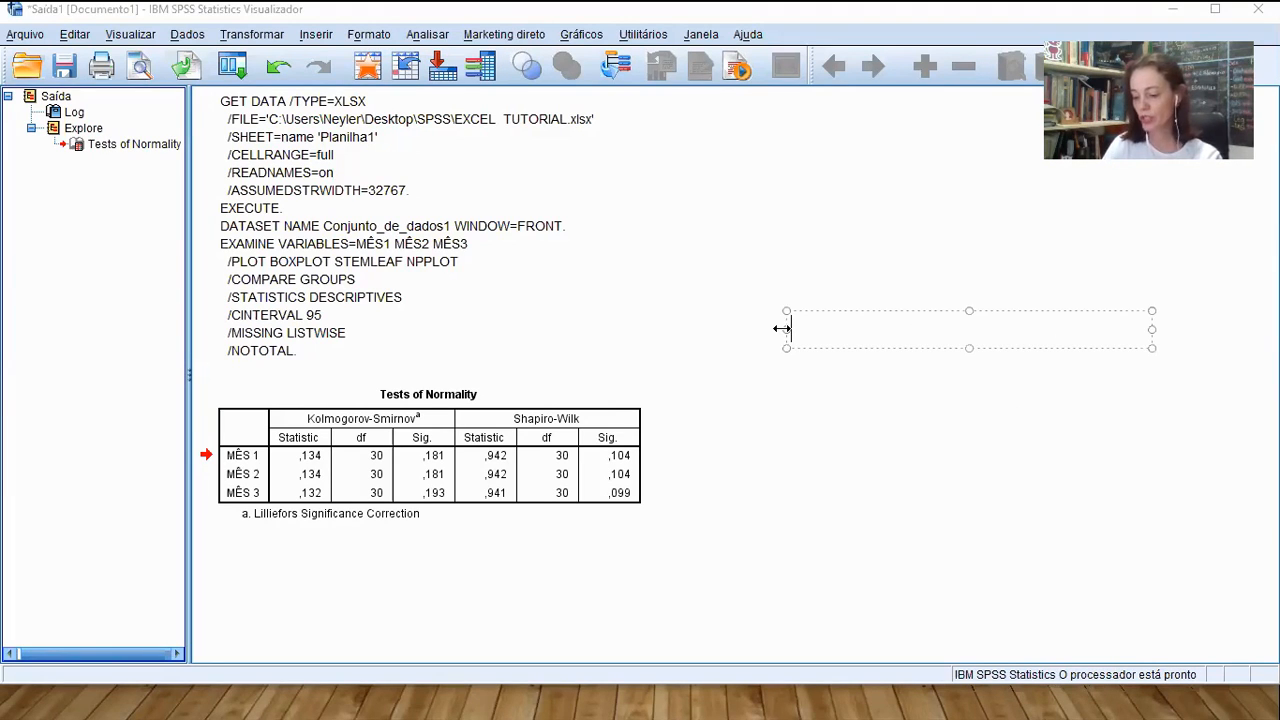
type("p ")
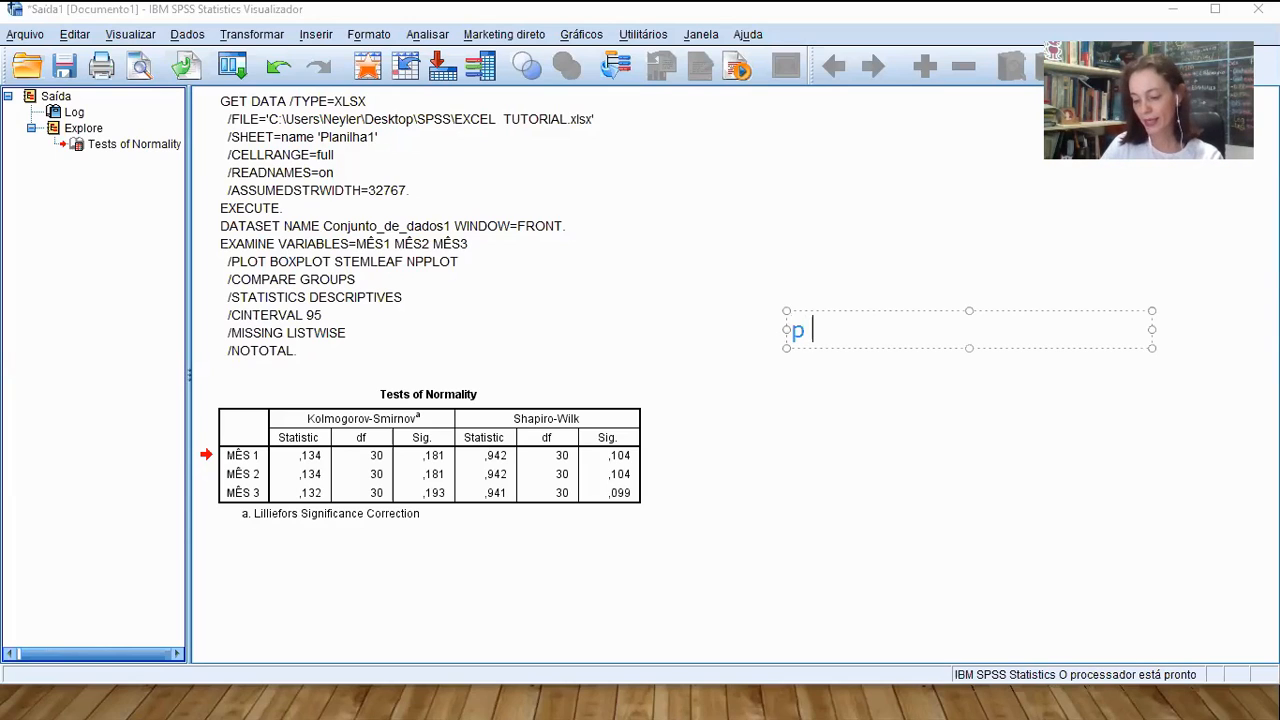
type(">0,05 - H")
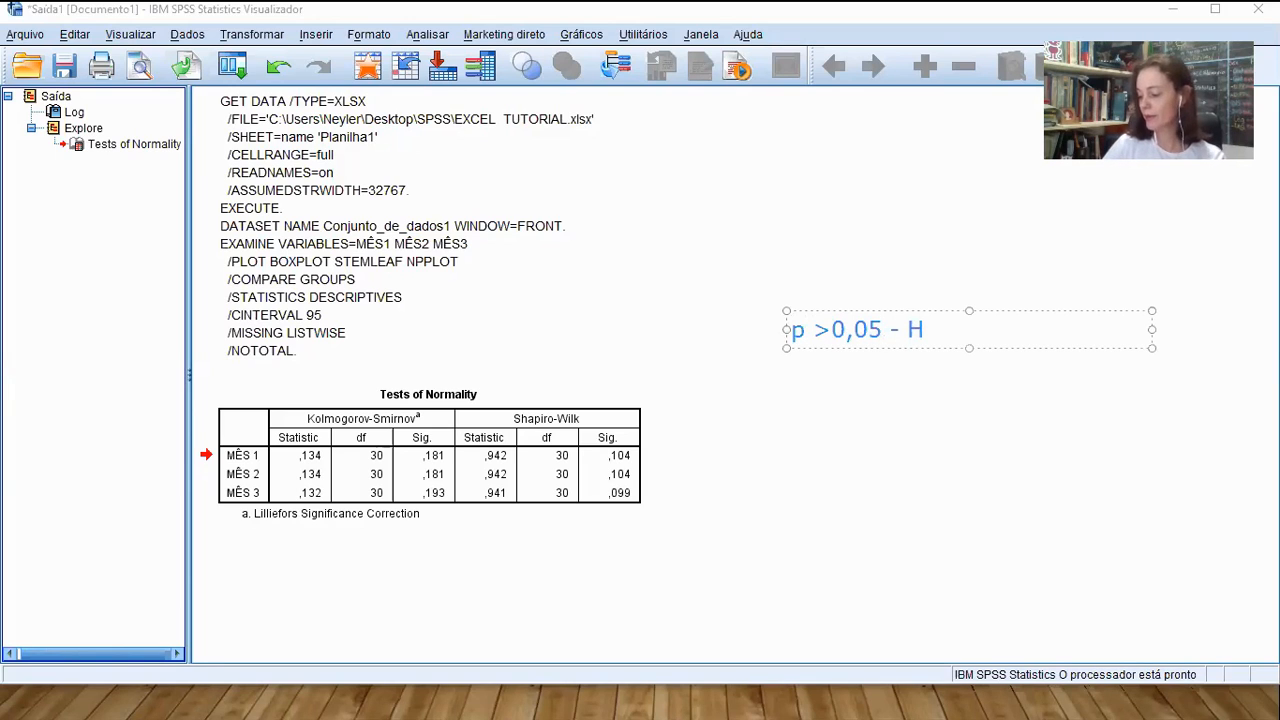
type("0 -")
key("BackSpace")
type("=")
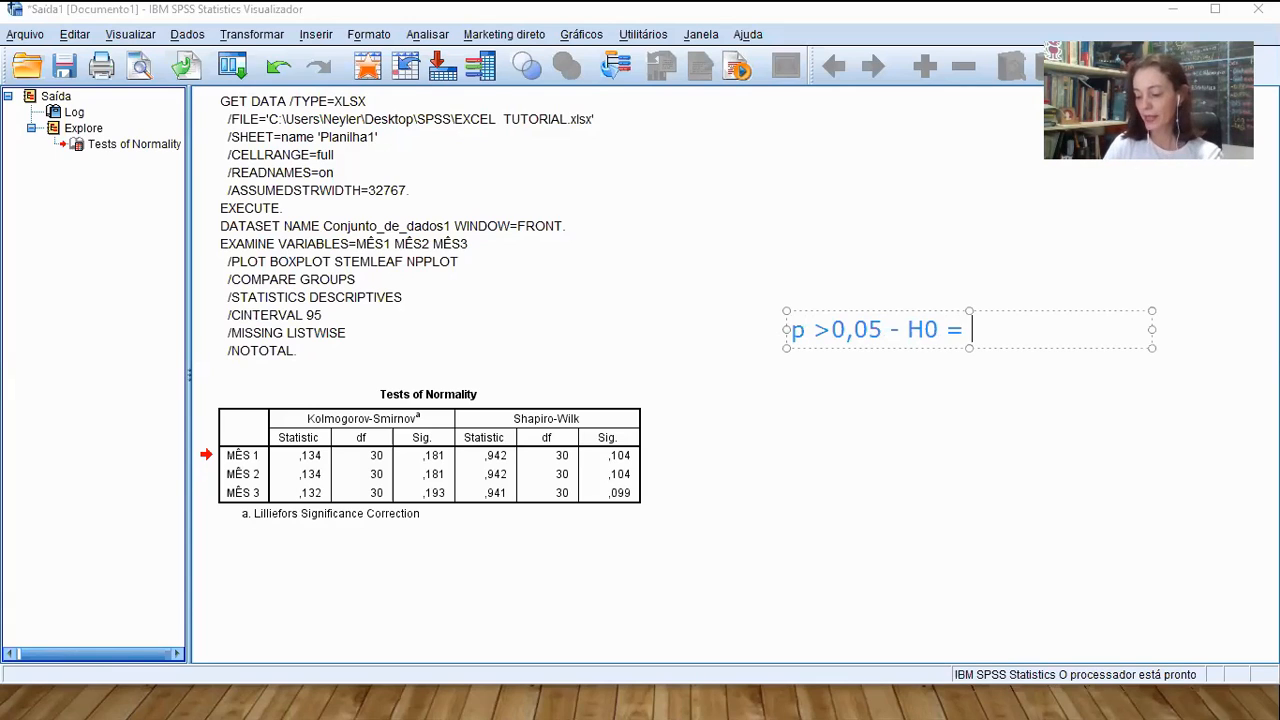
type(" normalidade dos")
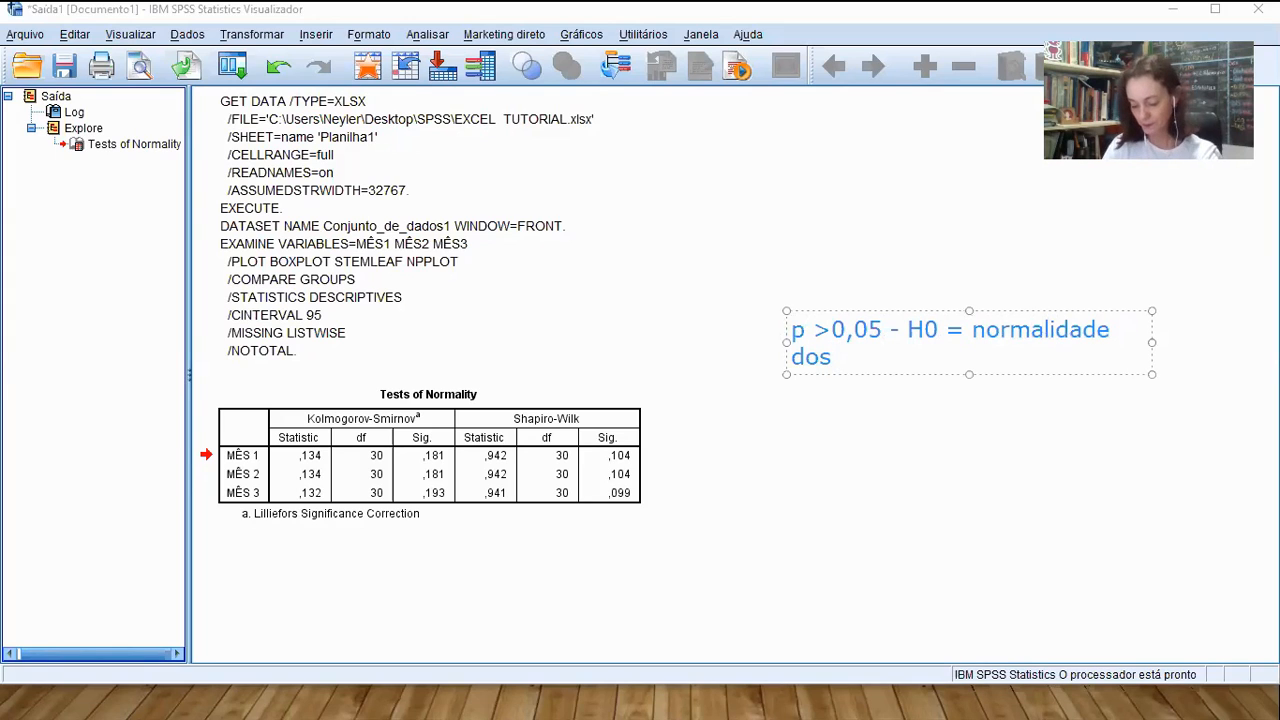
key("BackSpace")
key("BackSpace")
key("BackSpace")
key("BackSpace")
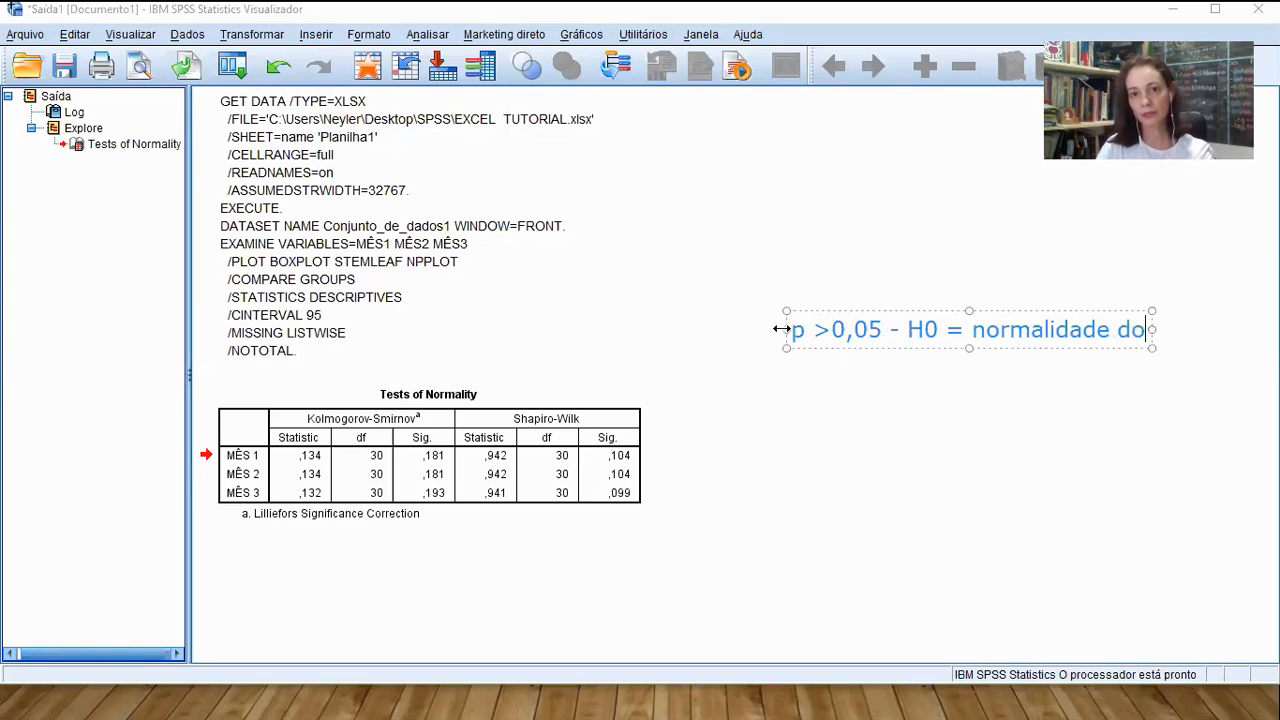
key("BackSpace")
key("BackSpace")
key("BackSpace")
key("BackSpace")
key("BackSpace")
key("BackSpace")
key("BackSpace")
key("BackSpace")
key("BackSpace")
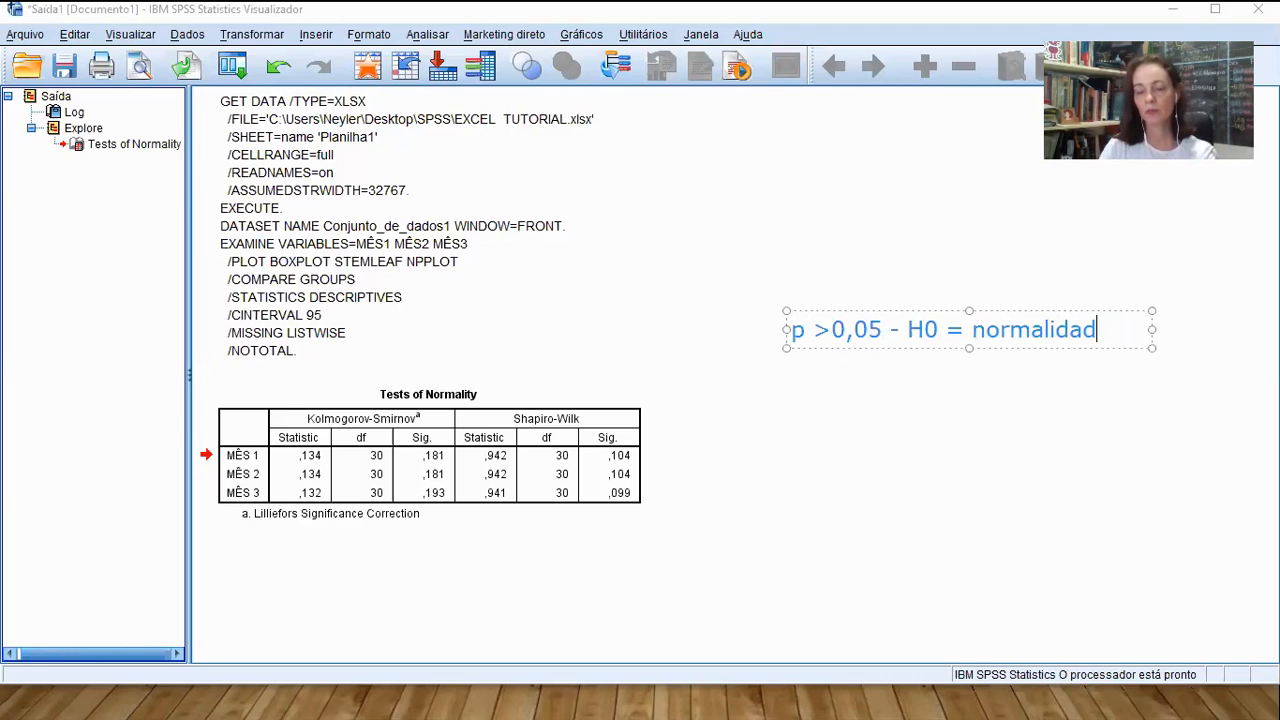
key("BackSpace")
key("BackSpace")
key("BackSpace")
type("distribuição normal")
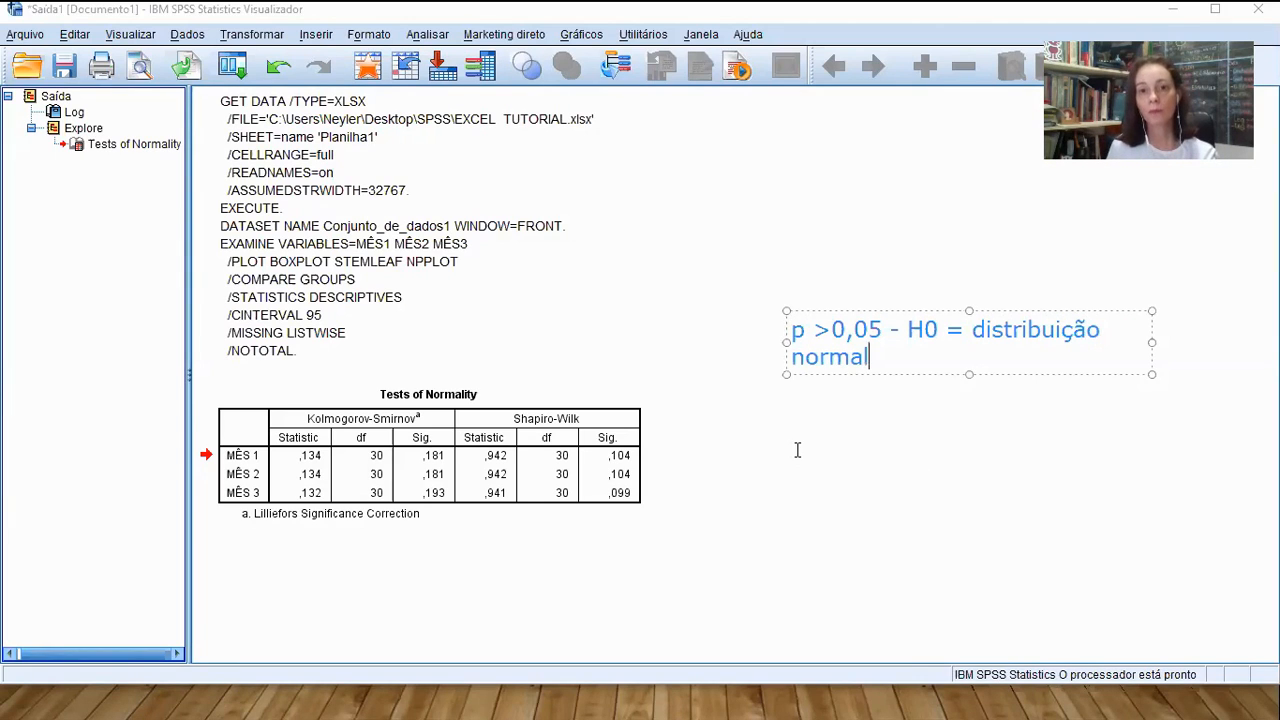
- Add a second annotation below the first one, reading "p < 0,05 - H1 = não é distribuição normal"
left_click(849, 431)
type("p < 0,05 - ")
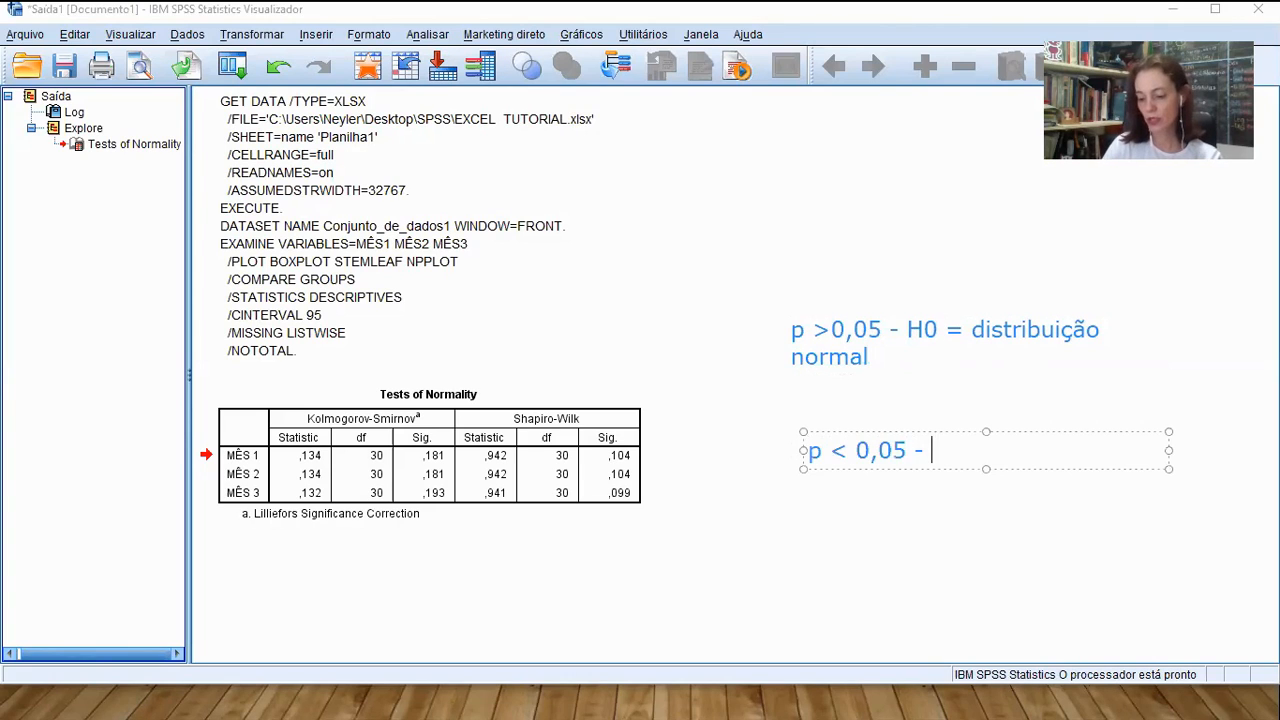
type("H1")
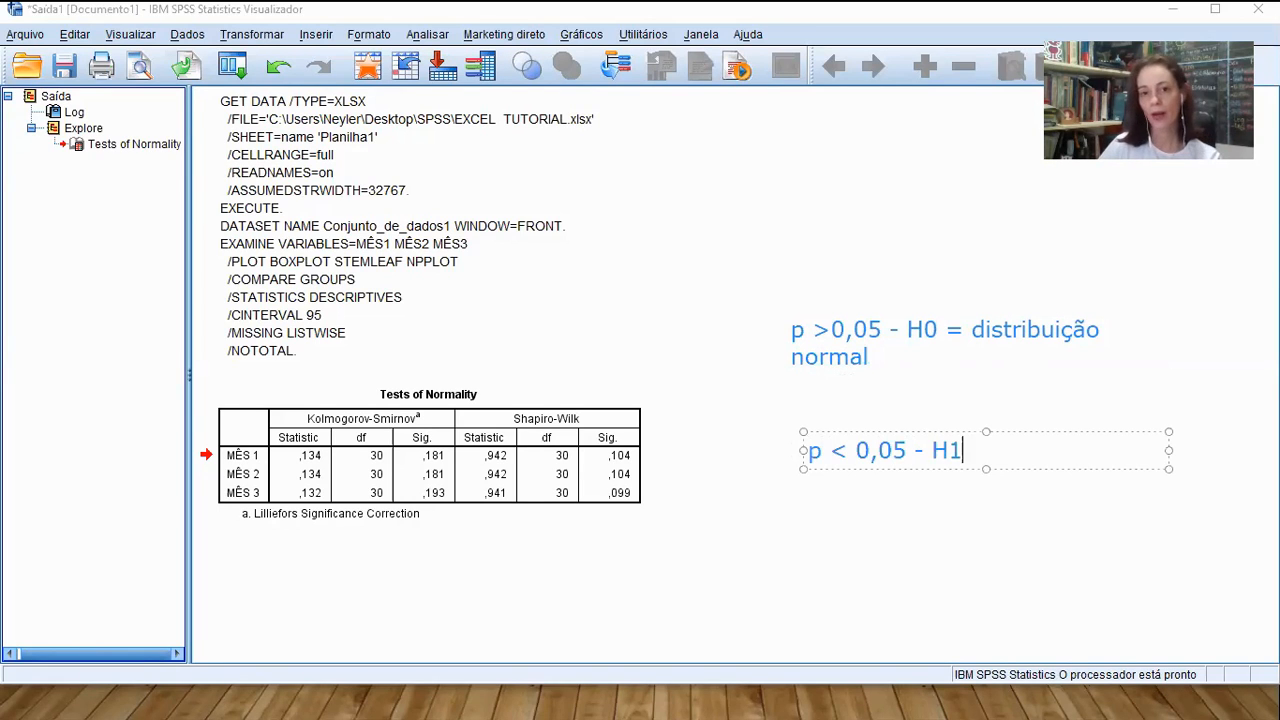
type(" = não")
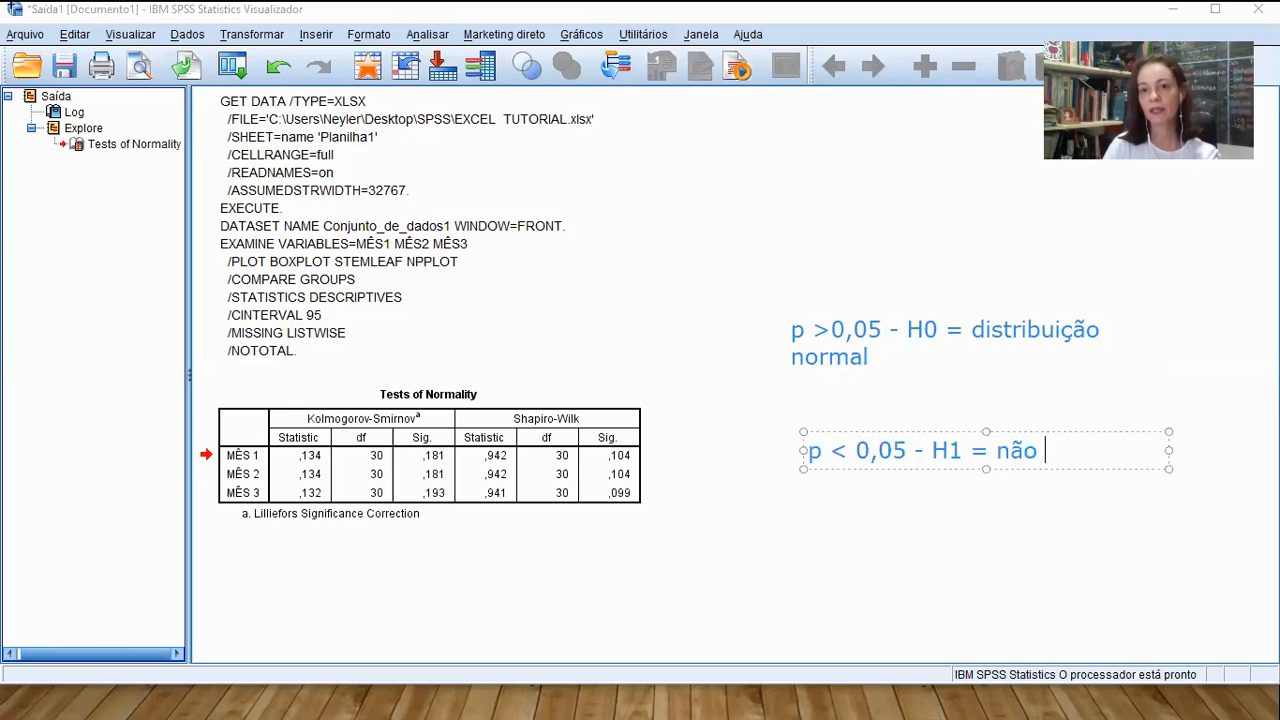
type(" é distribuição normal")
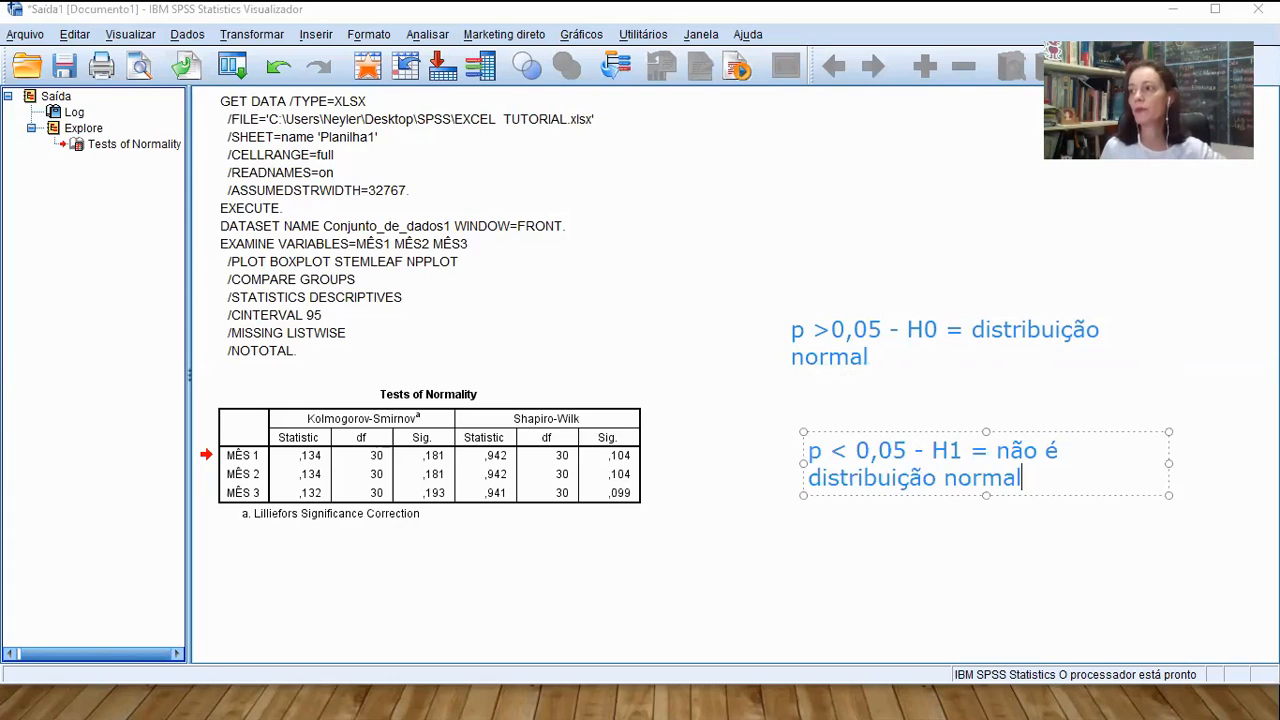
- Erase both hypothesis text annotations from the screen with the eraser
left_click(990, 100)
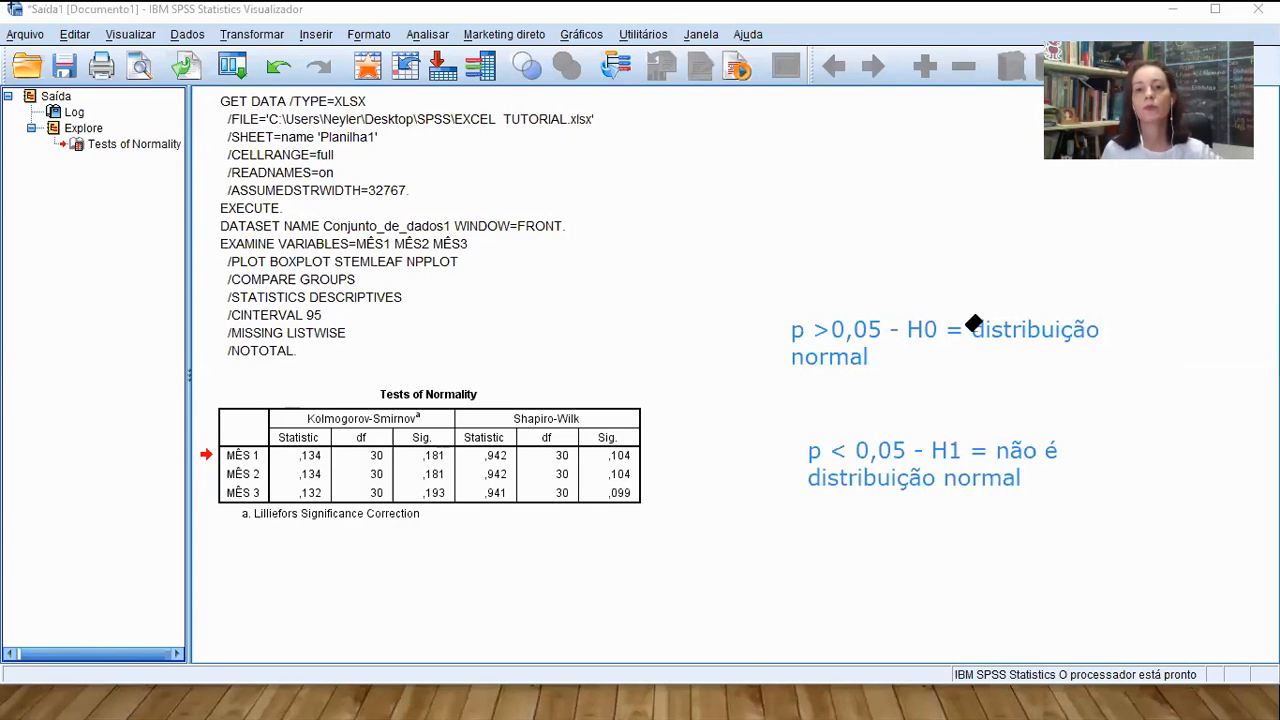
left_click(880, 324)
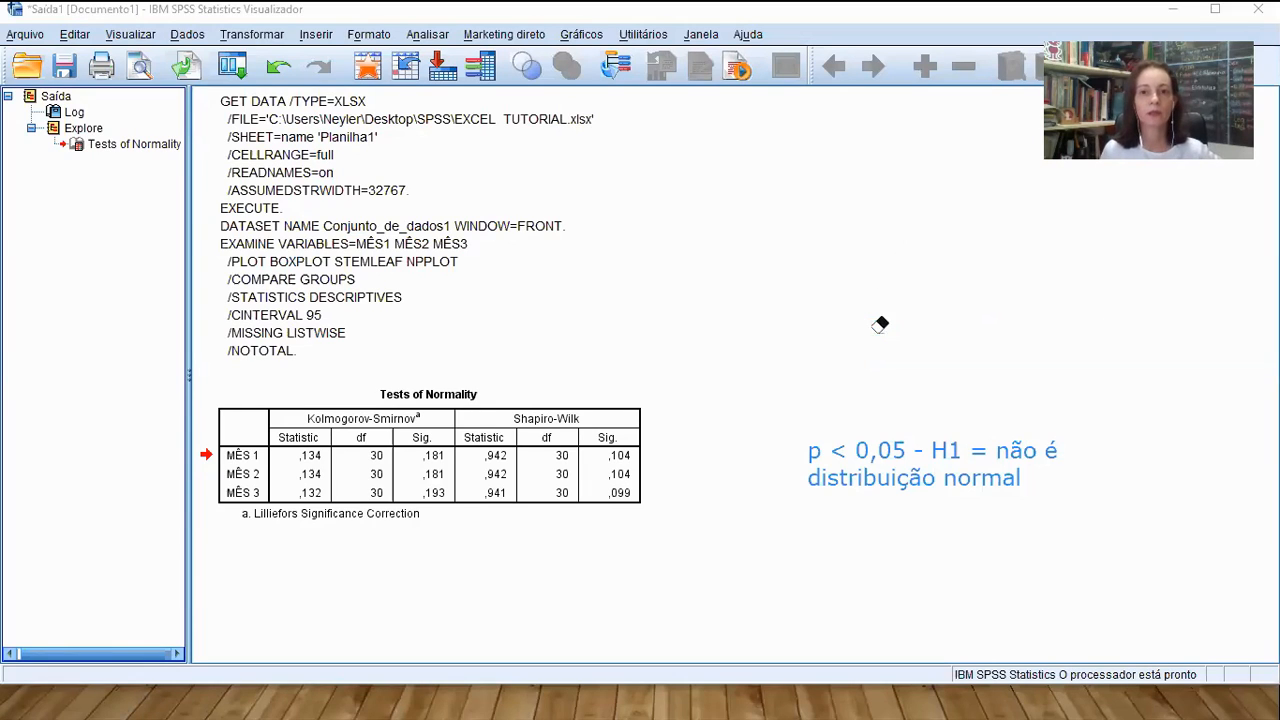
left_click(877, 447)
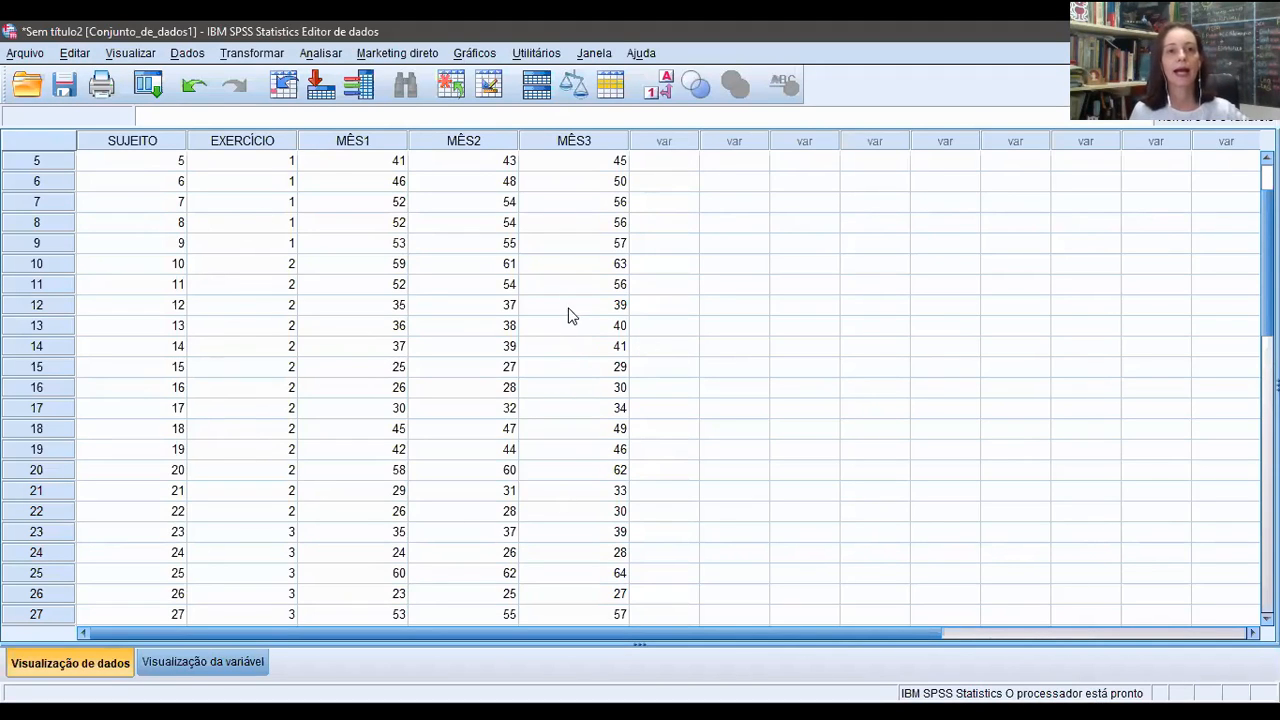
- Start a one-way ANOVA (ANOVA a um factor) from the dataset with EXERCÍCIO as the factor
left_click(326, 56)
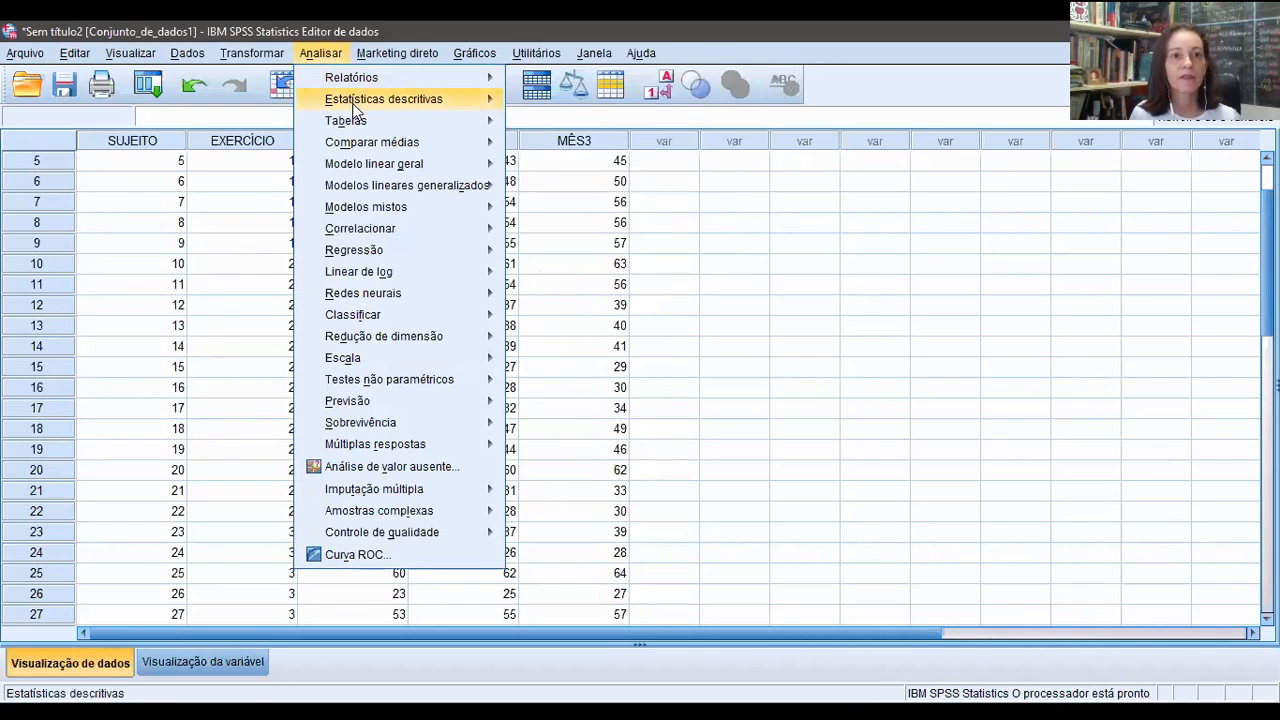
mouse_move(356, 120)
mouse_move(365, 142)
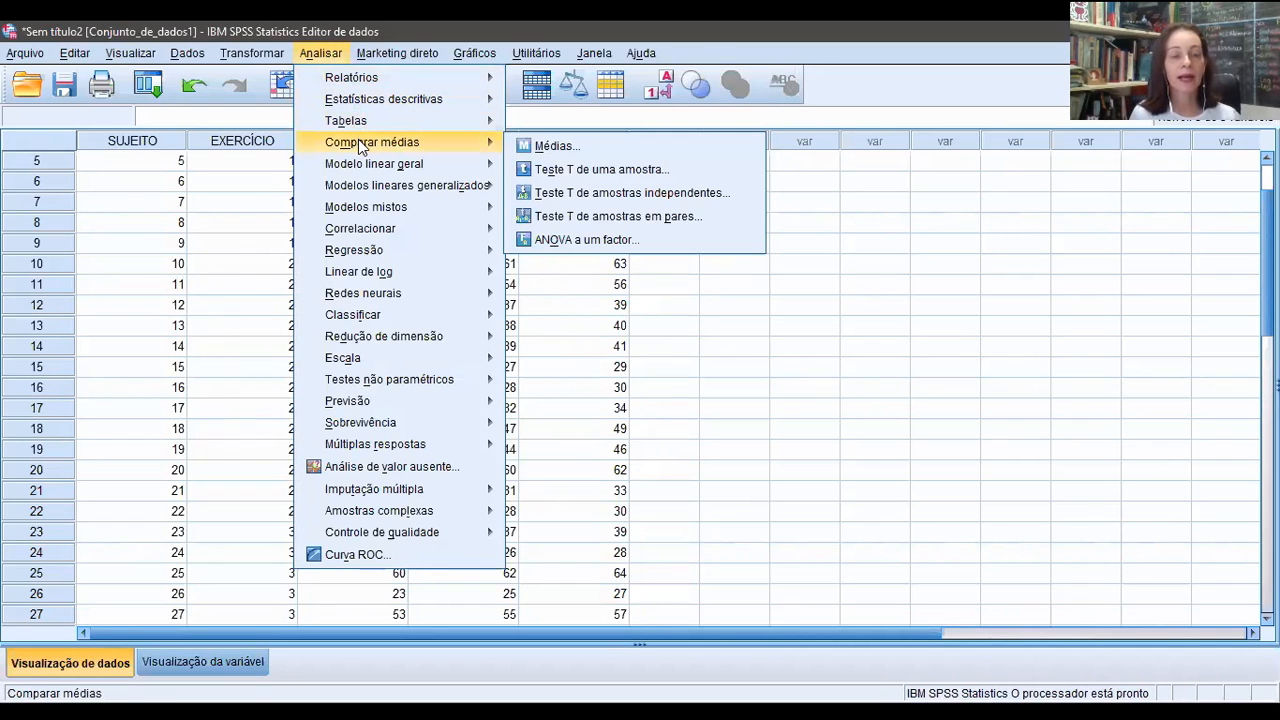
left_click(558, 242)
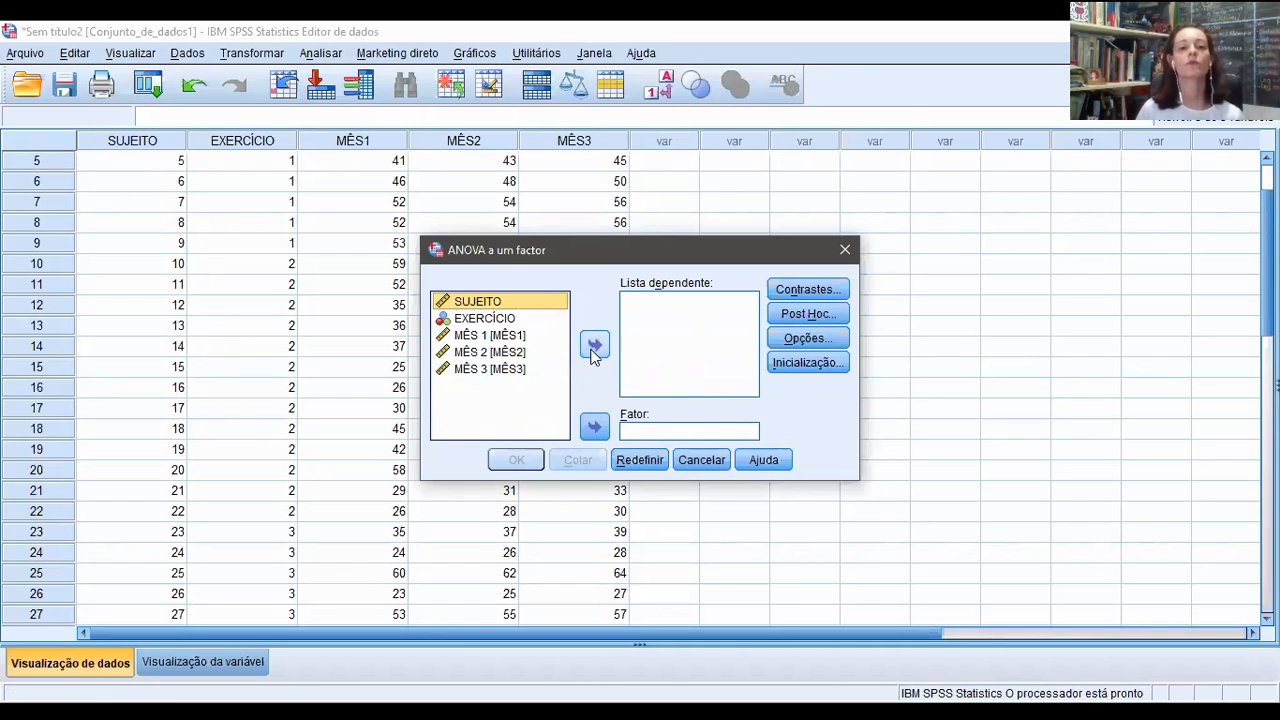
left_click(510, 319)
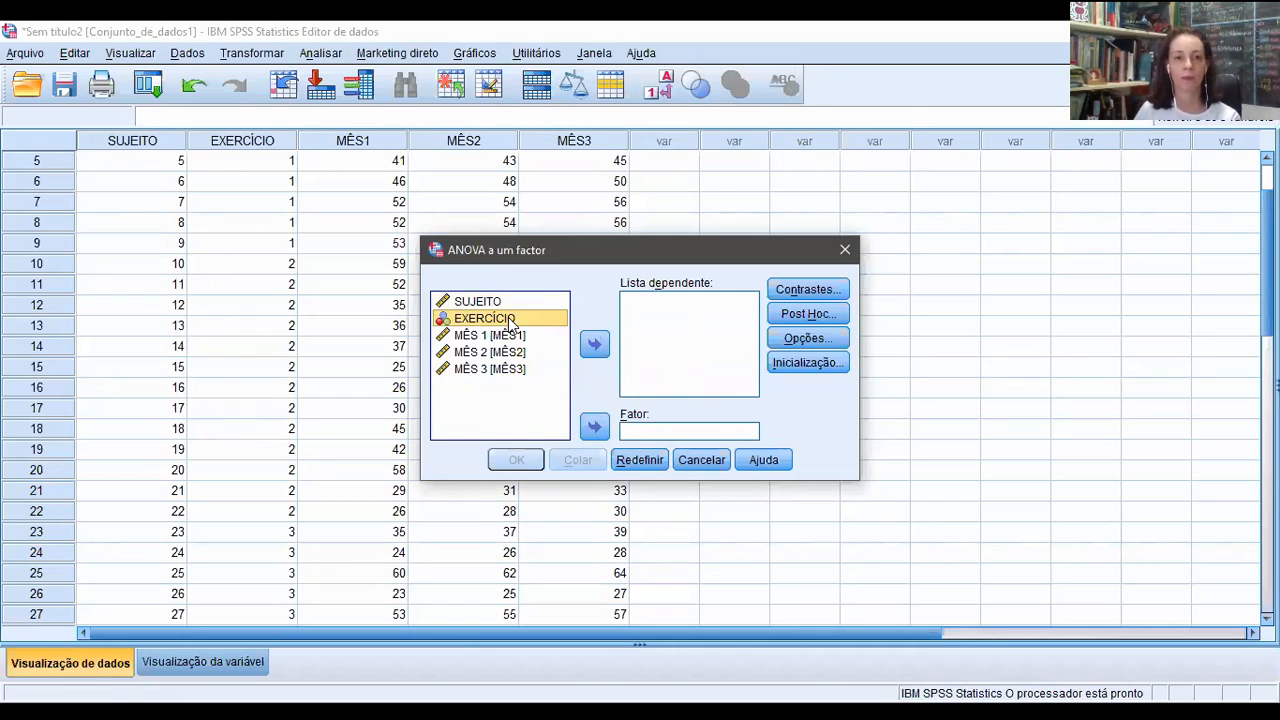
left_click(595, 429)
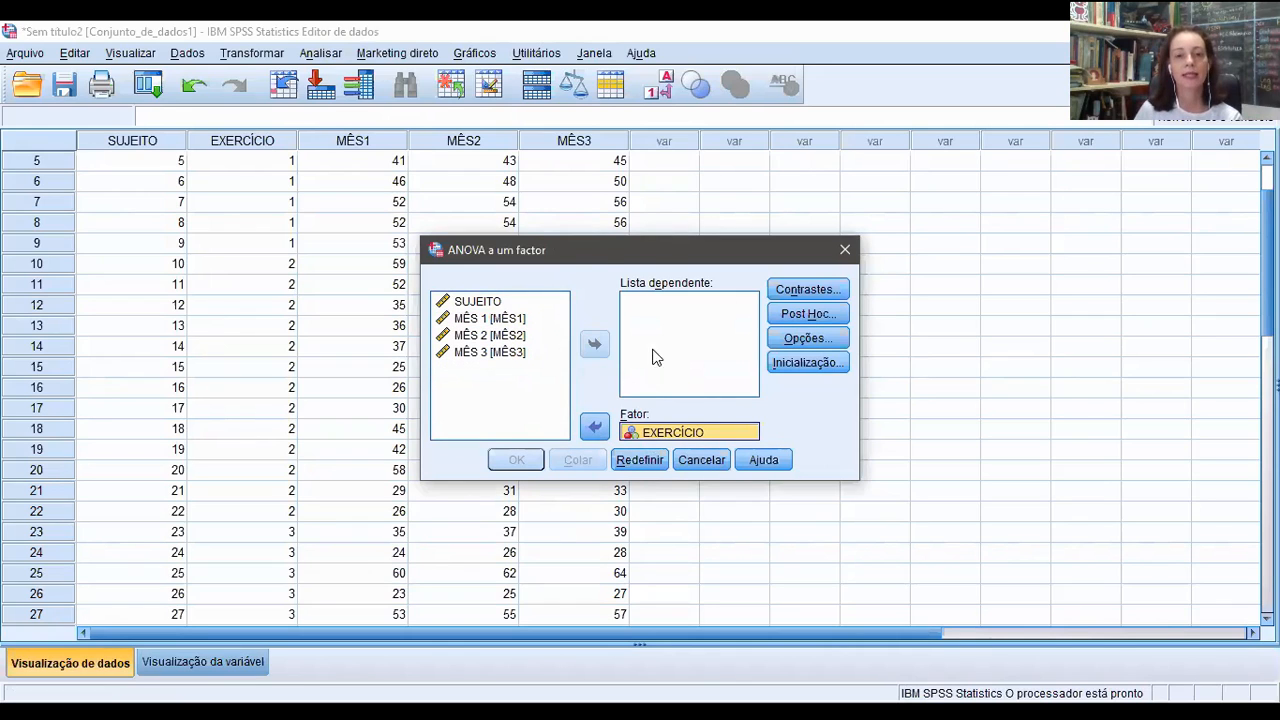
- Add MÊS1, MÊS2 and MÊS3 as the dependent variables of the one-way ANOVA
left_click(524, 318)
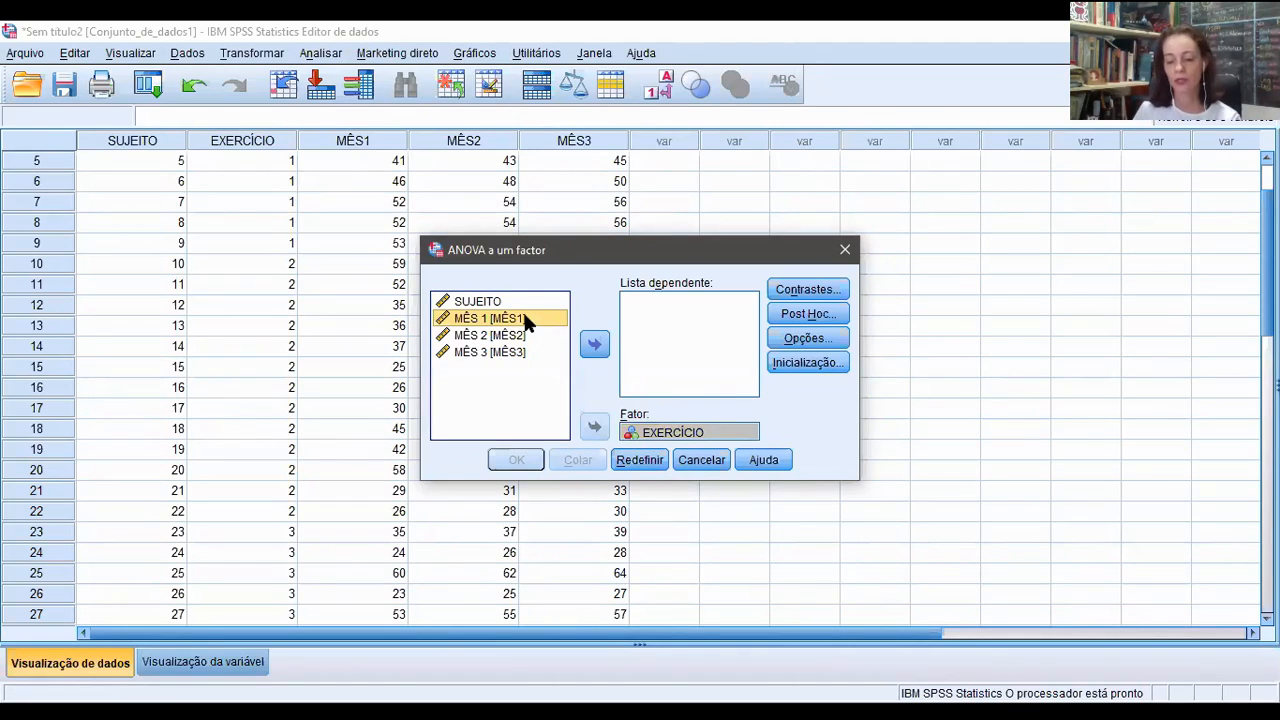
left_click(521, 335, "ctrl")
left_click(510, 352, "ctrl")
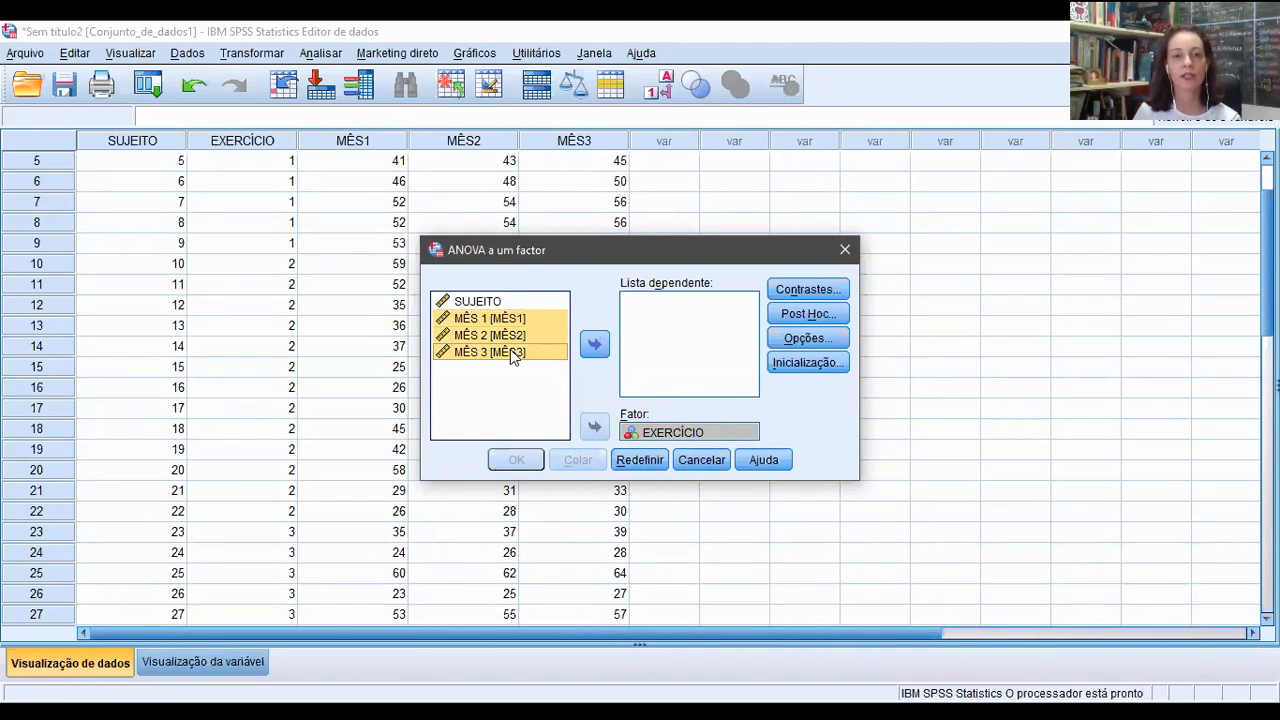
left_click(595, 344)
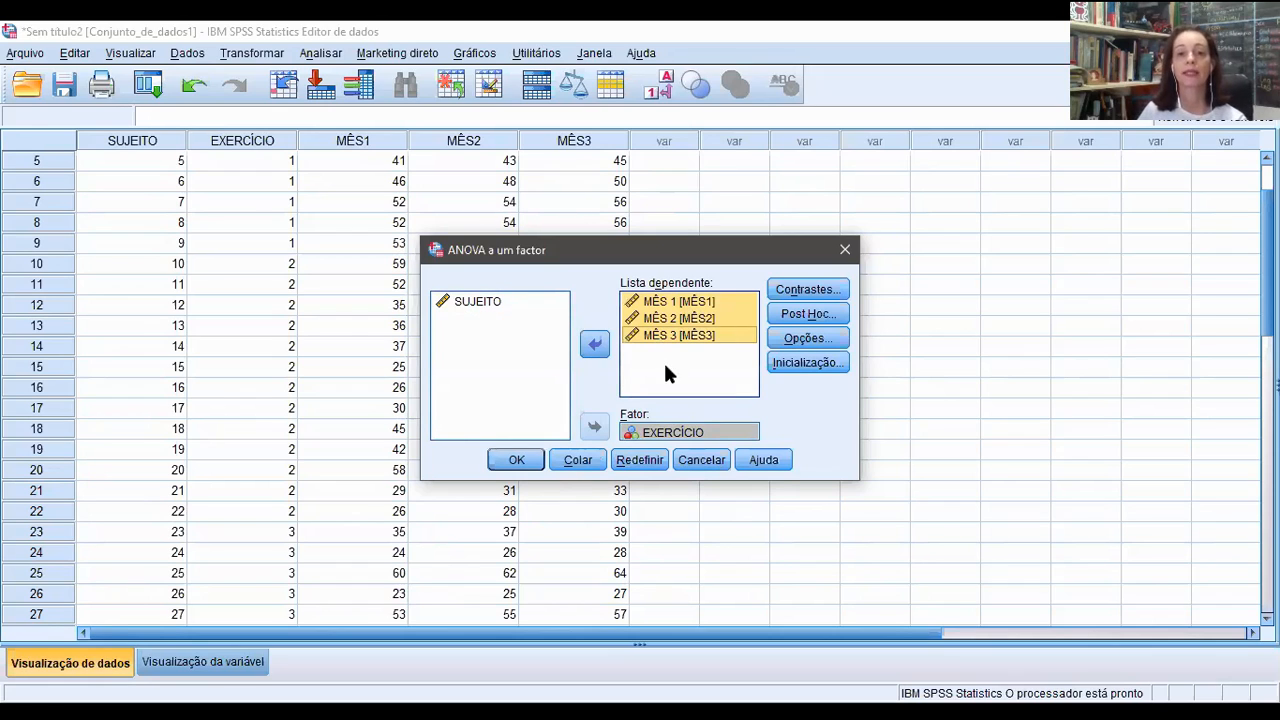
- Enable the Descritivo and Homogeneidade do teste de variância statistics for the one-way ANOVA and run the analysis
left_click(799, 340)
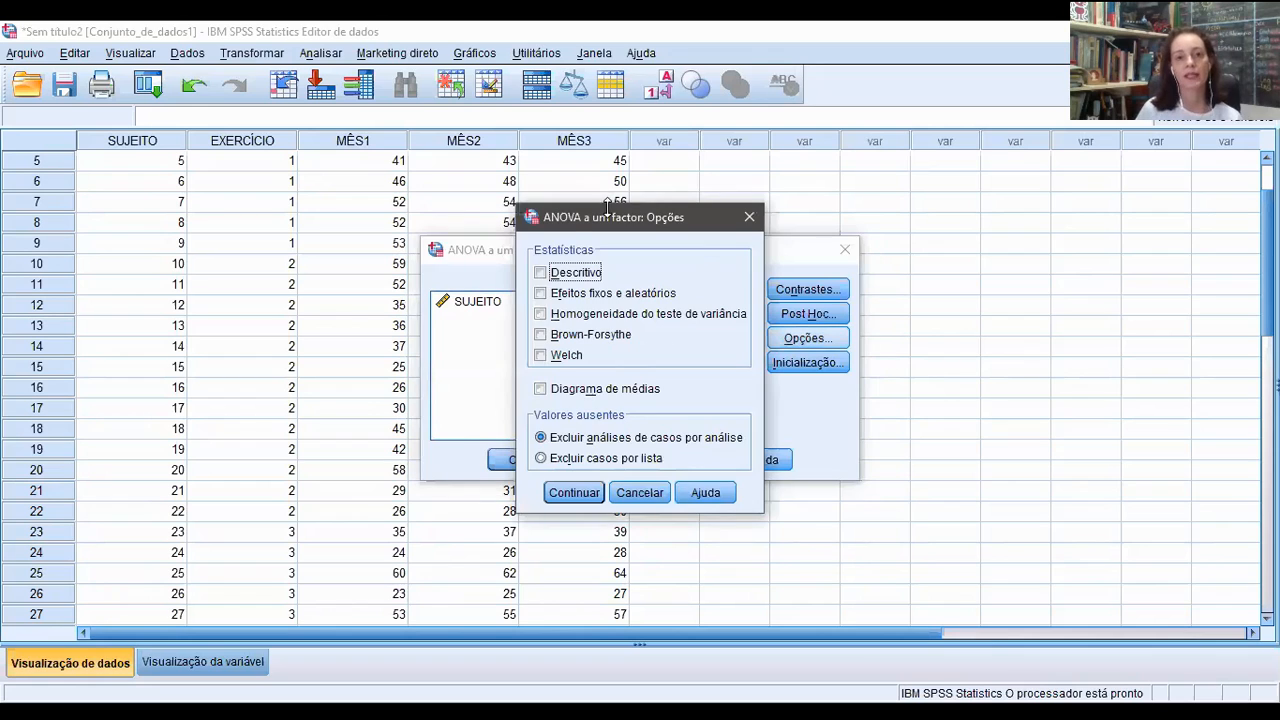
left_click(540, 273)
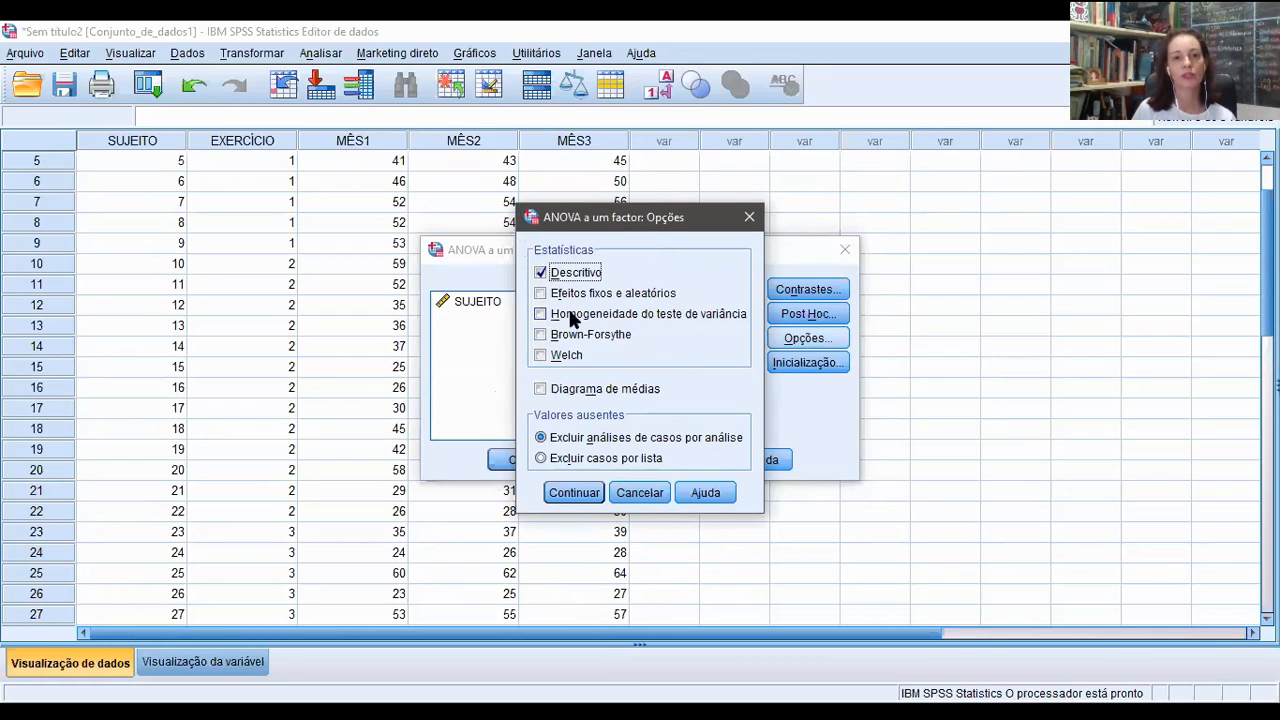
left_click(540, 314)
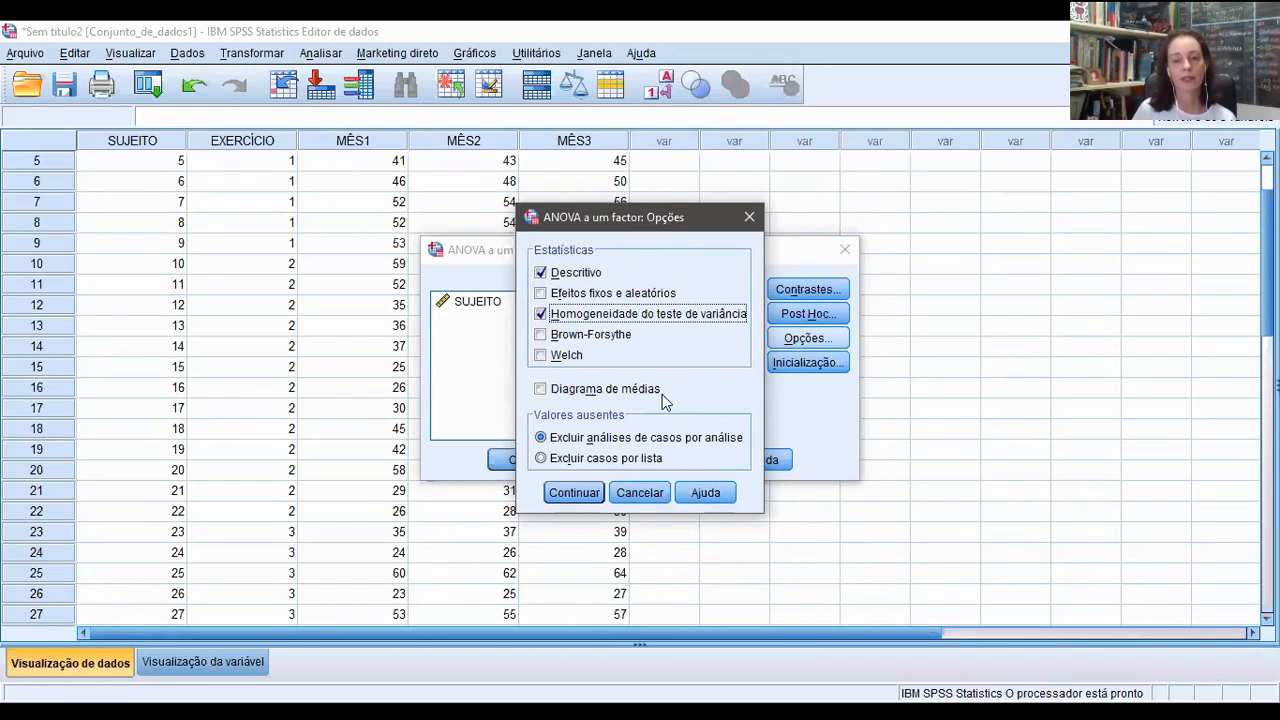
left_click(575, 492)
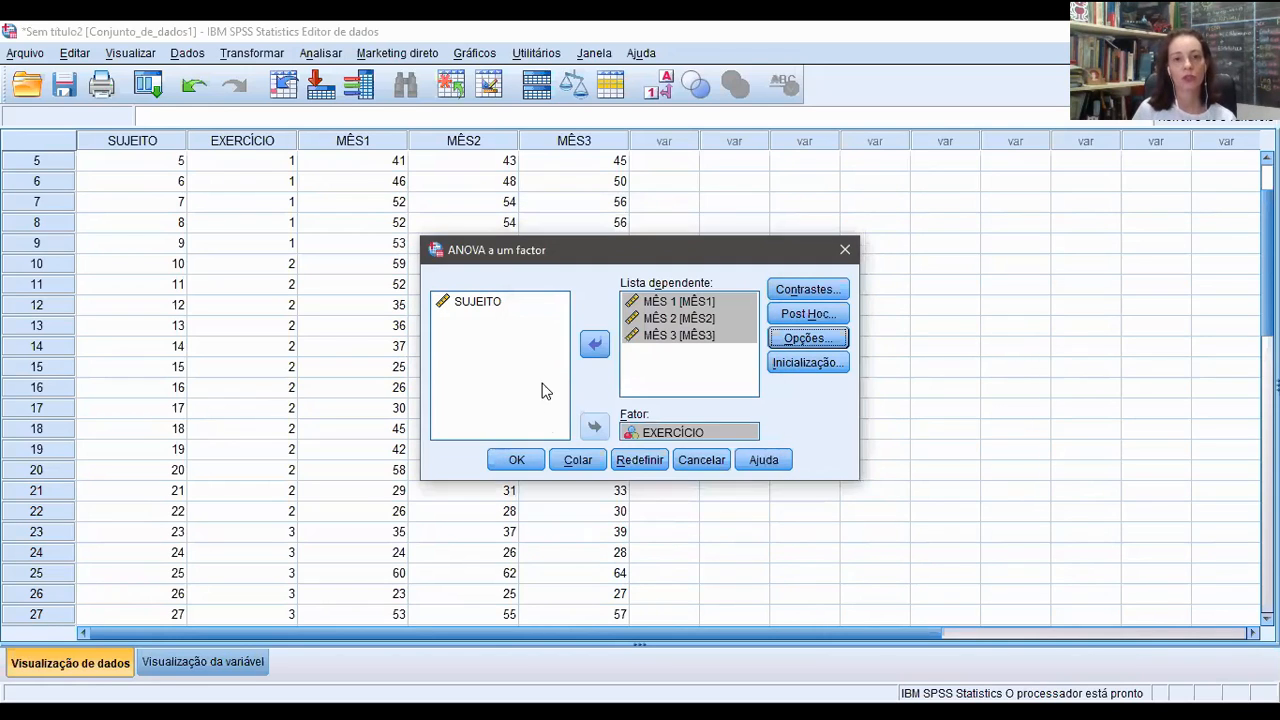
left_click(518, 460)
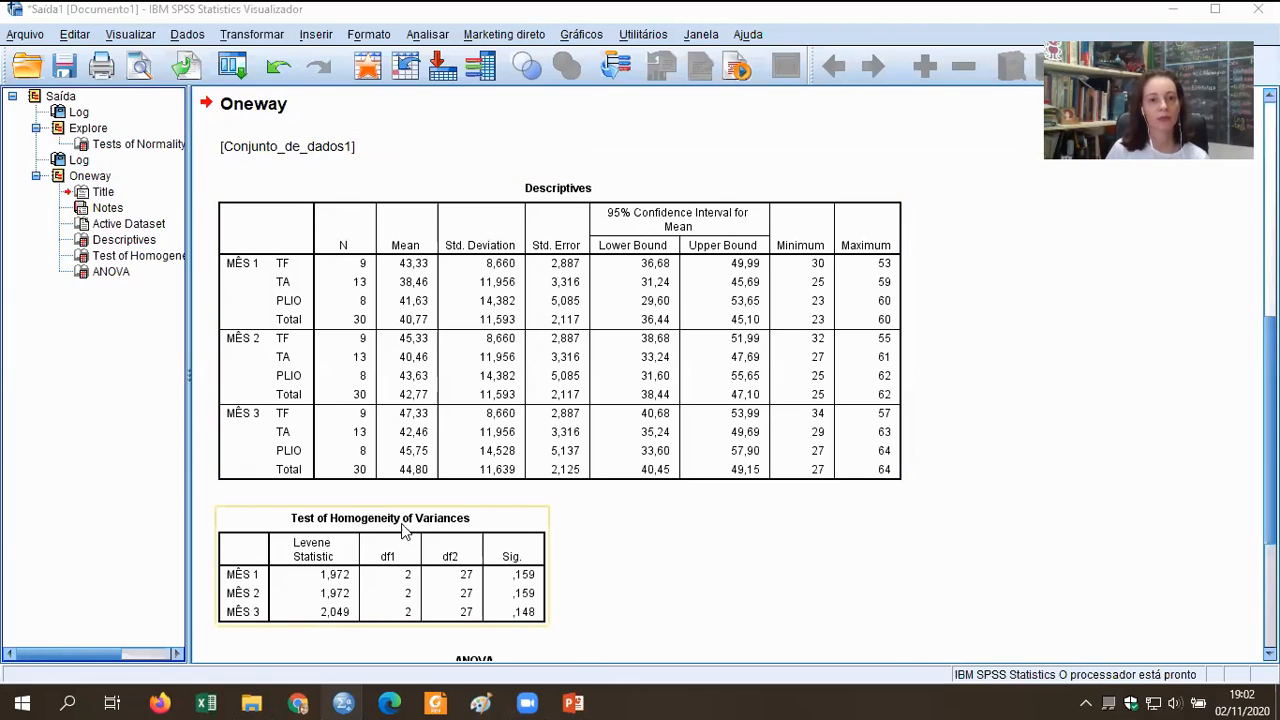
- Add a text annotation beside the Test of Homogeneity of Variances table reading "p >0,05 H0 - homogeneidade das variâncias"
scroll(580, 531, "down", 2)
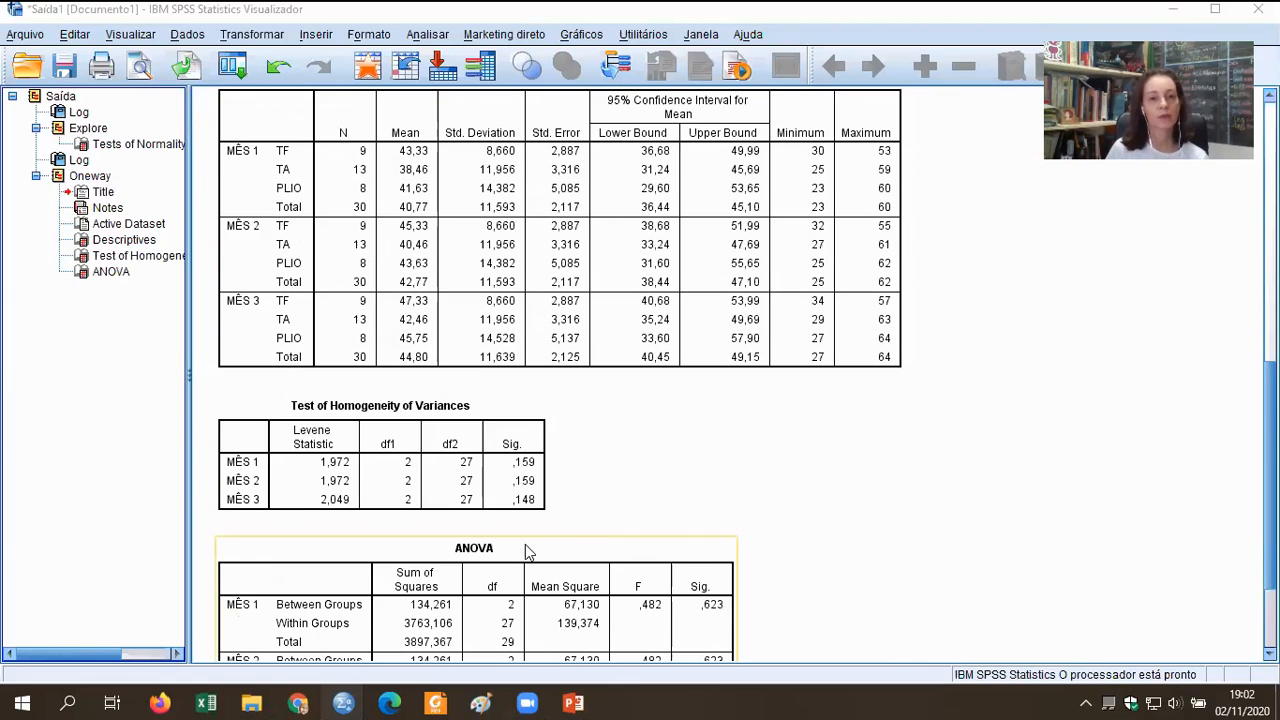
scroll(580, 530, "up", 2)
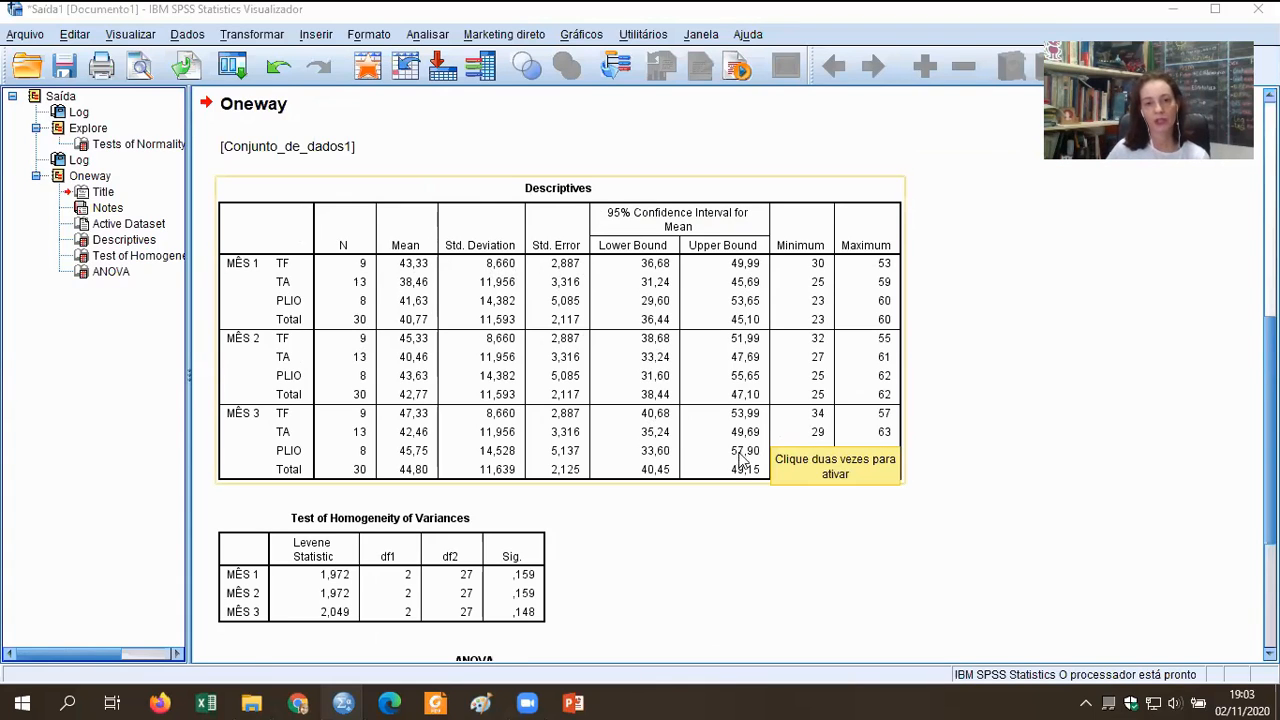
scroll(720, 480, "down", 1)
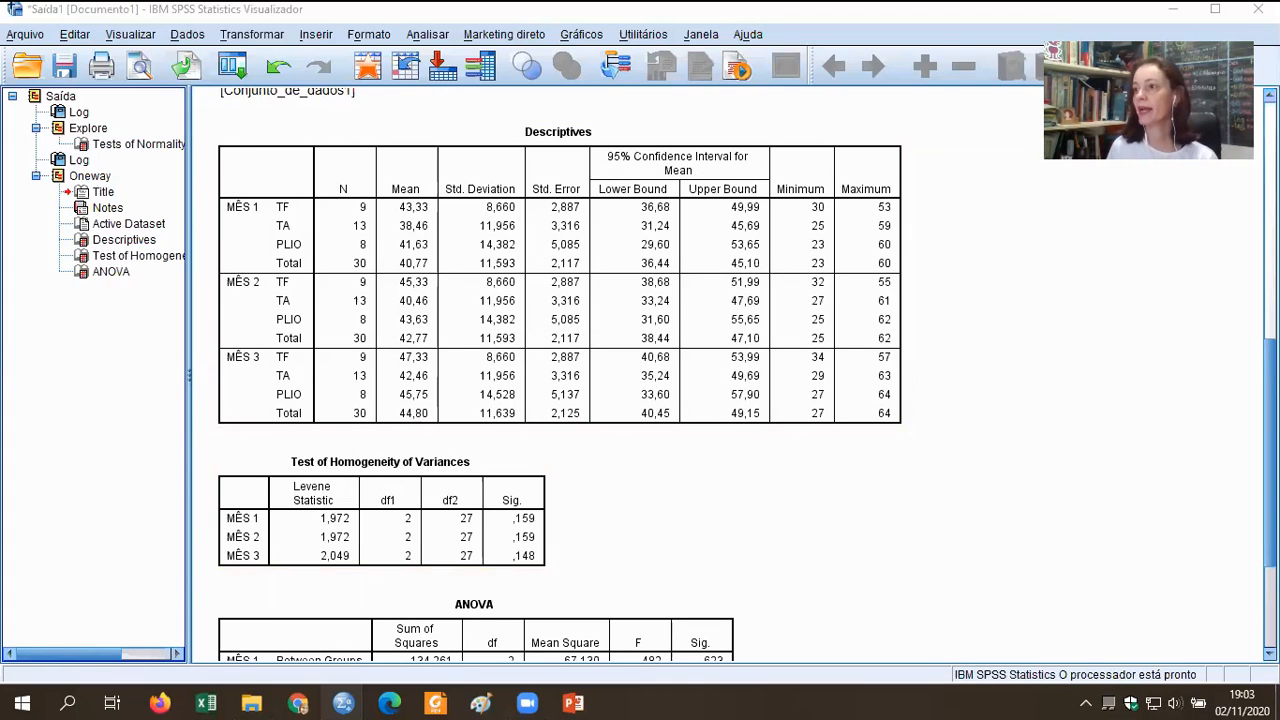
left_click(630, 461)
type("p")
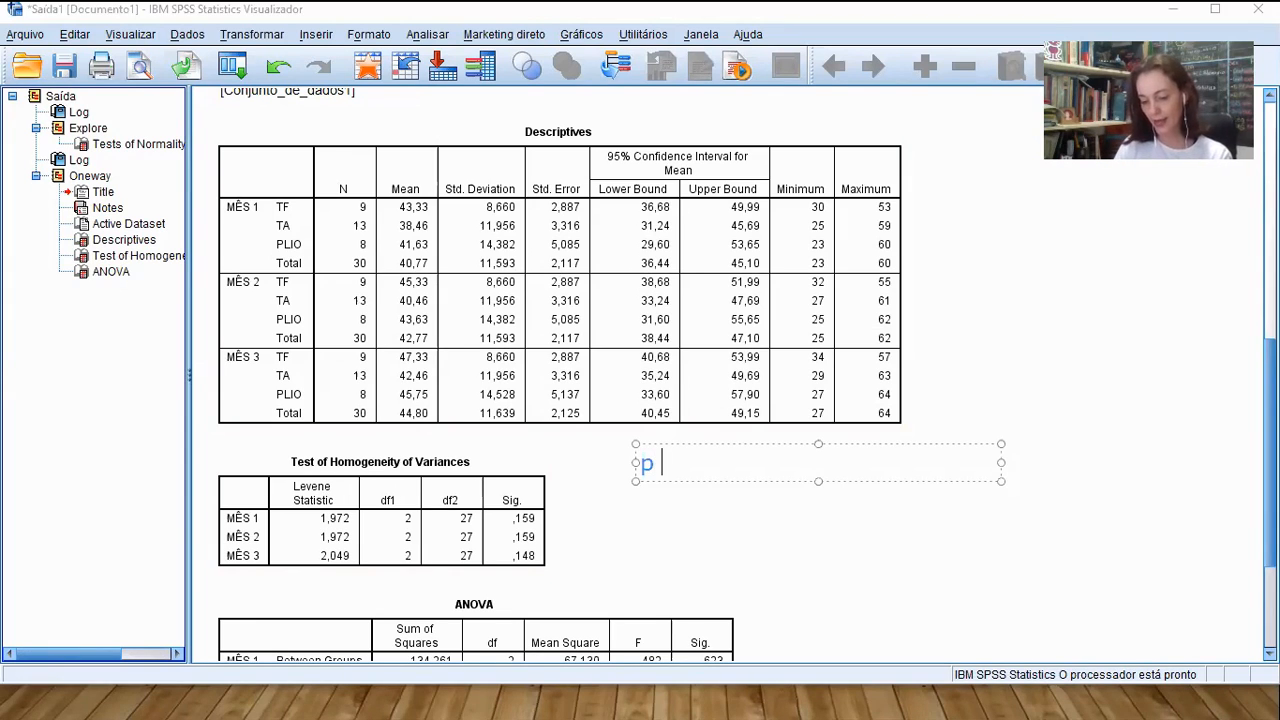
type(" >")
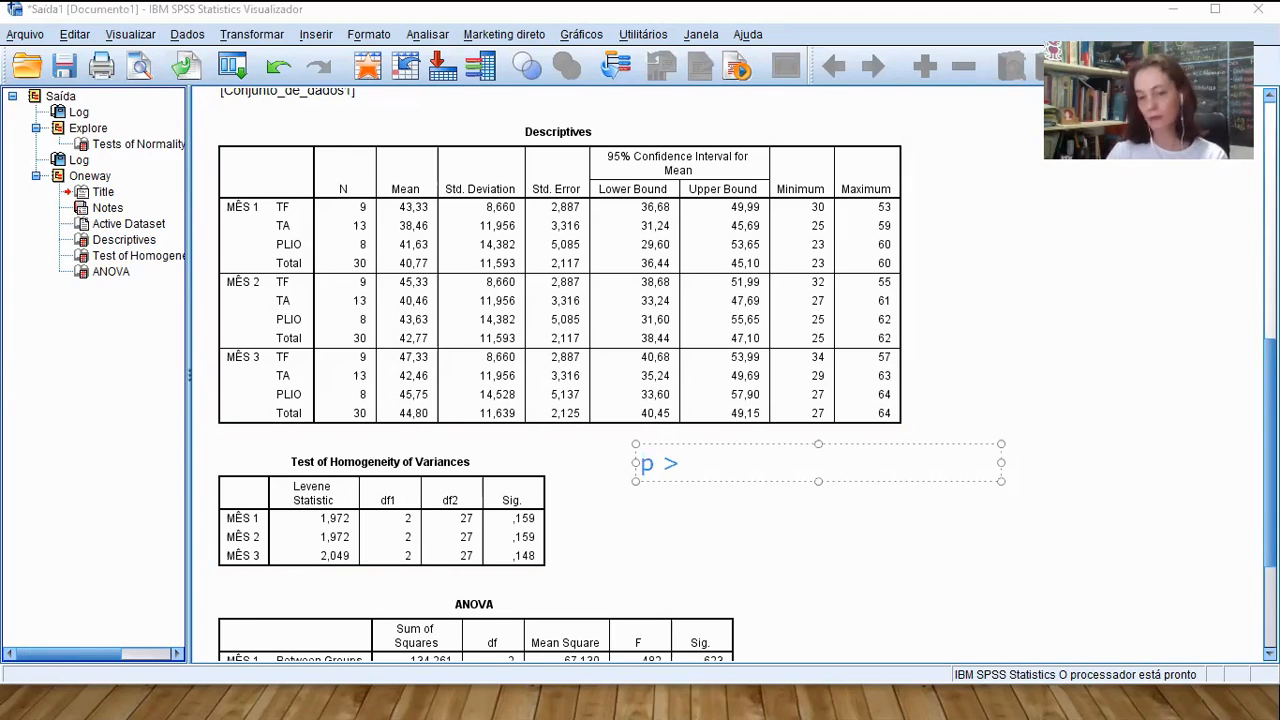
type("0,05")
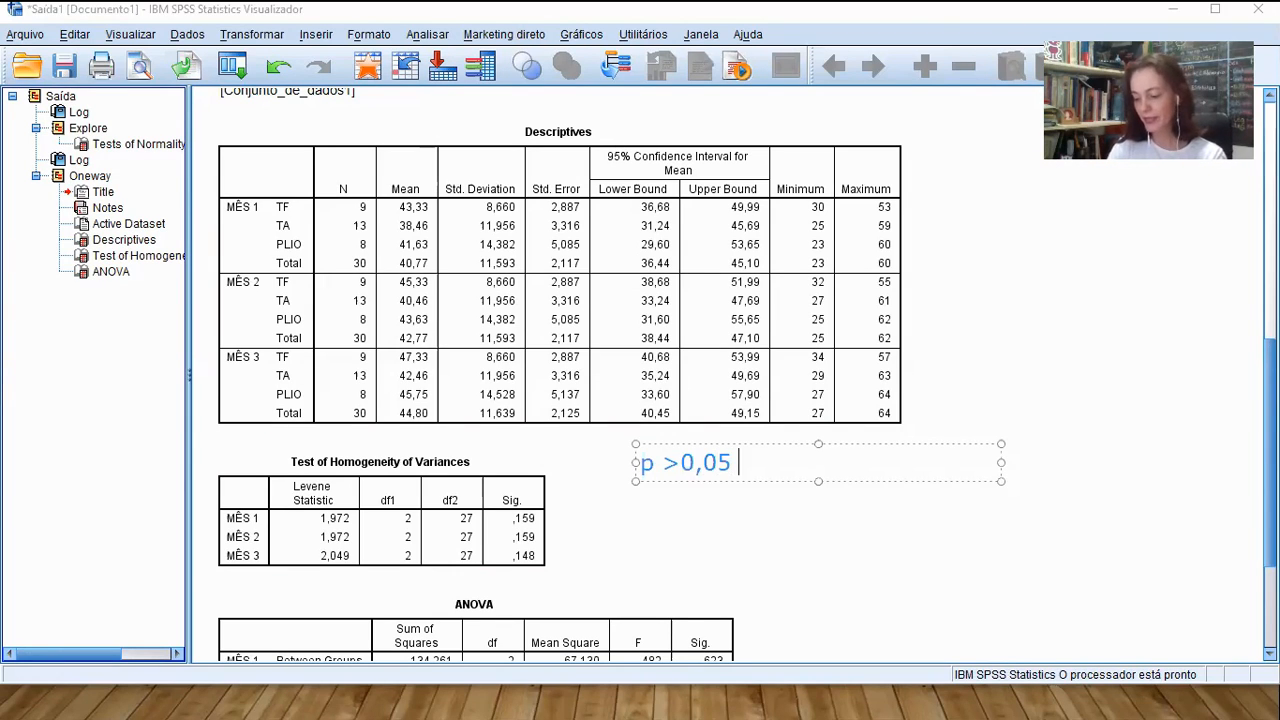
type(" H")
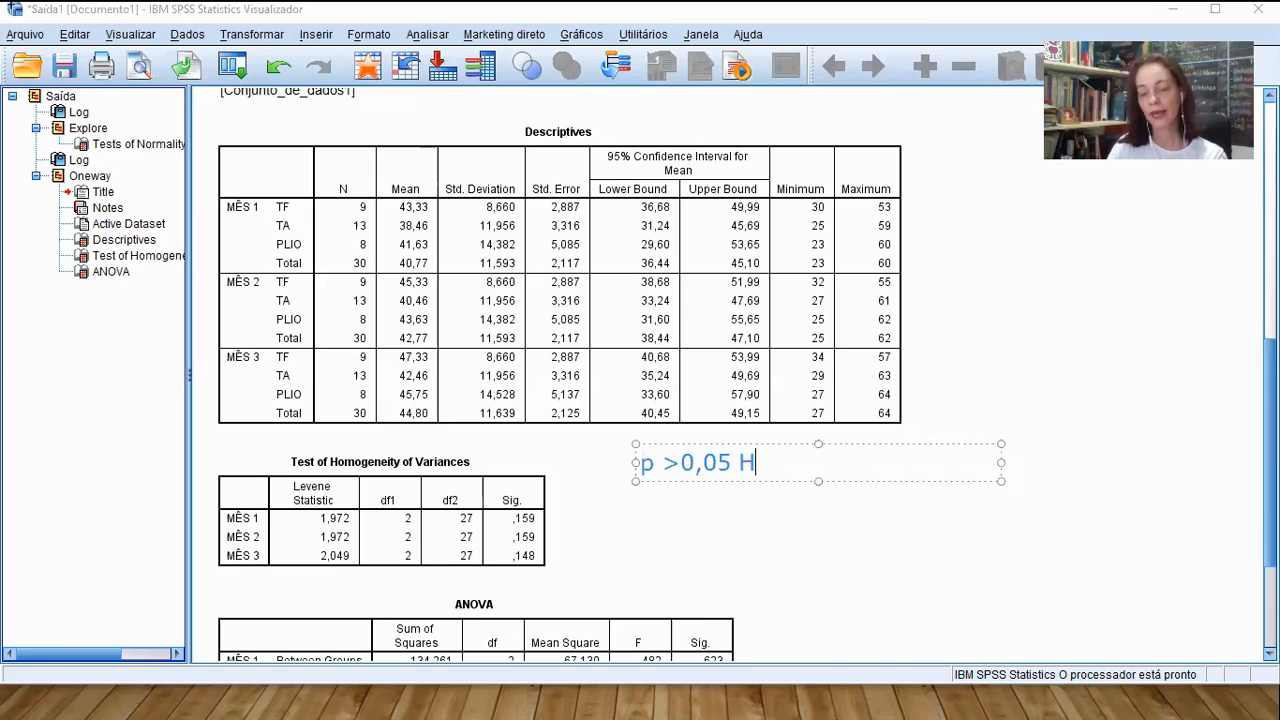
type("0")
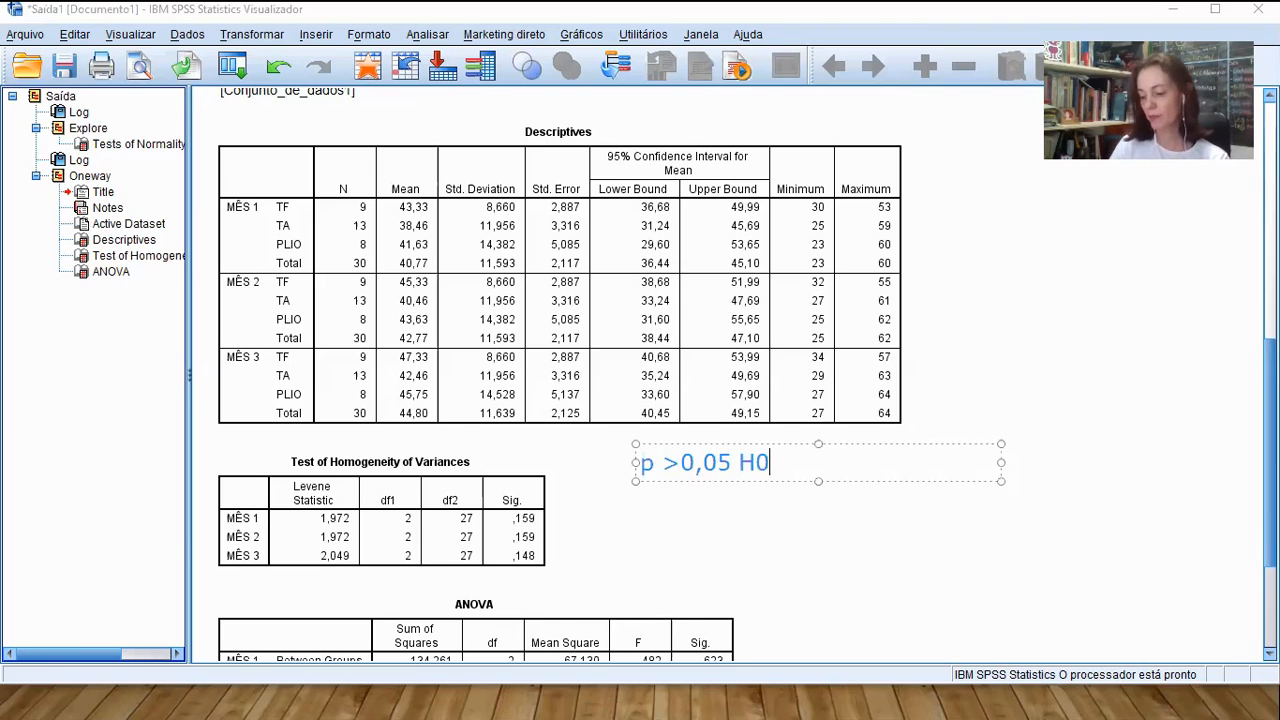
type(" - HOM")
key("BackSpace")
key("BackSpace")
key("BackSpace")
type("homge")
key("BackSpace")
key("BackSpace")
type("ogeneidade das variâncias")
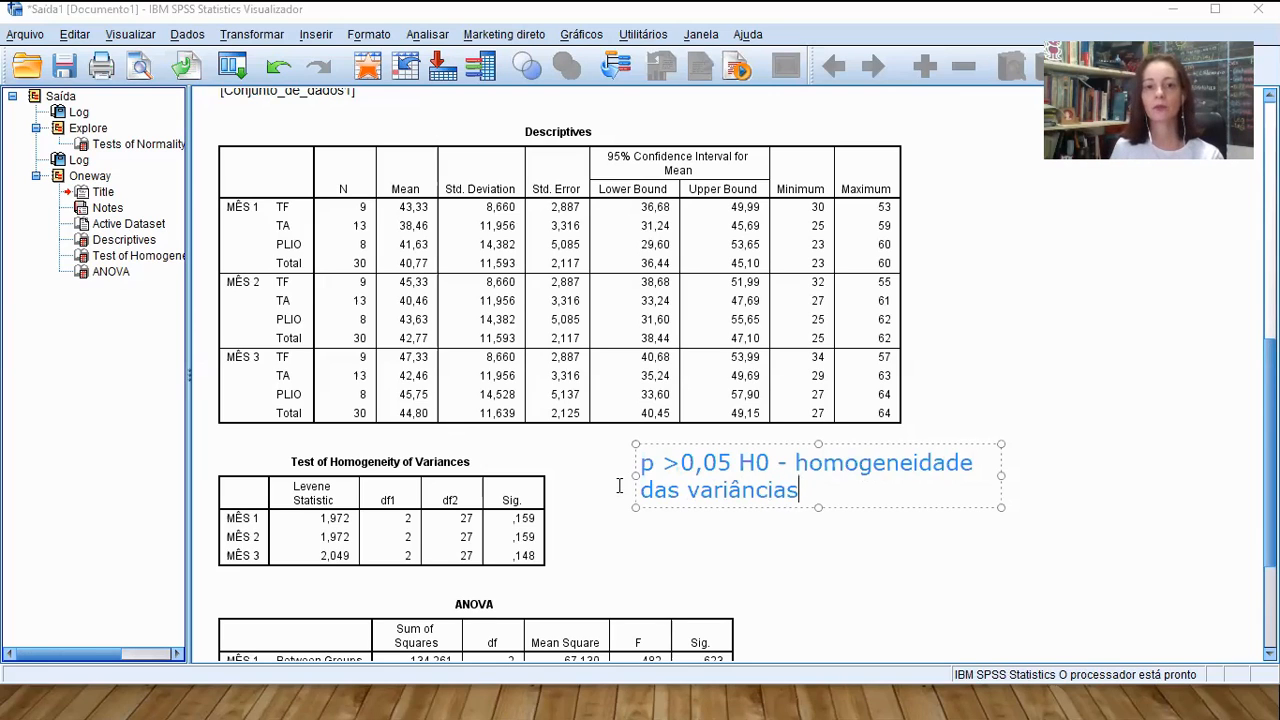
- Add a second annotation below the homogeneity note, reading "p< 0,05 - H1 - não há homogeneidade das variâncias"
left_click(646, 549)
type("p")
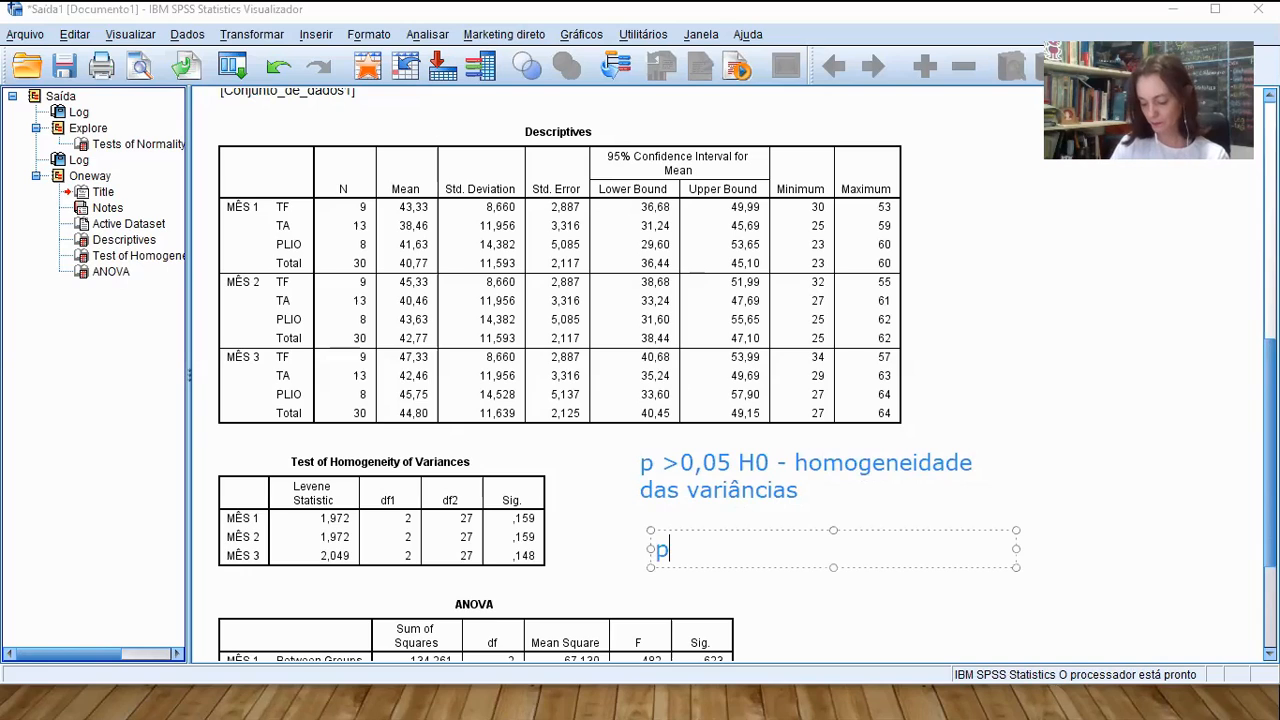
type("< 0,05")
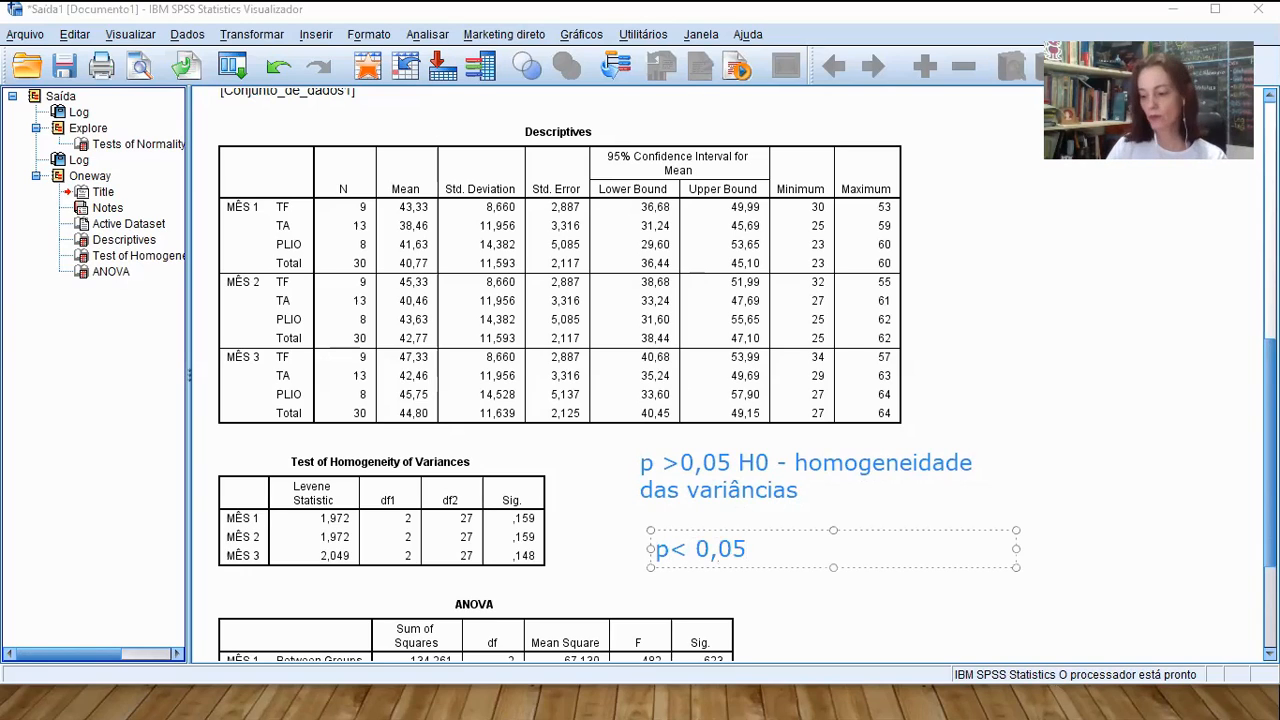
type(" - H")
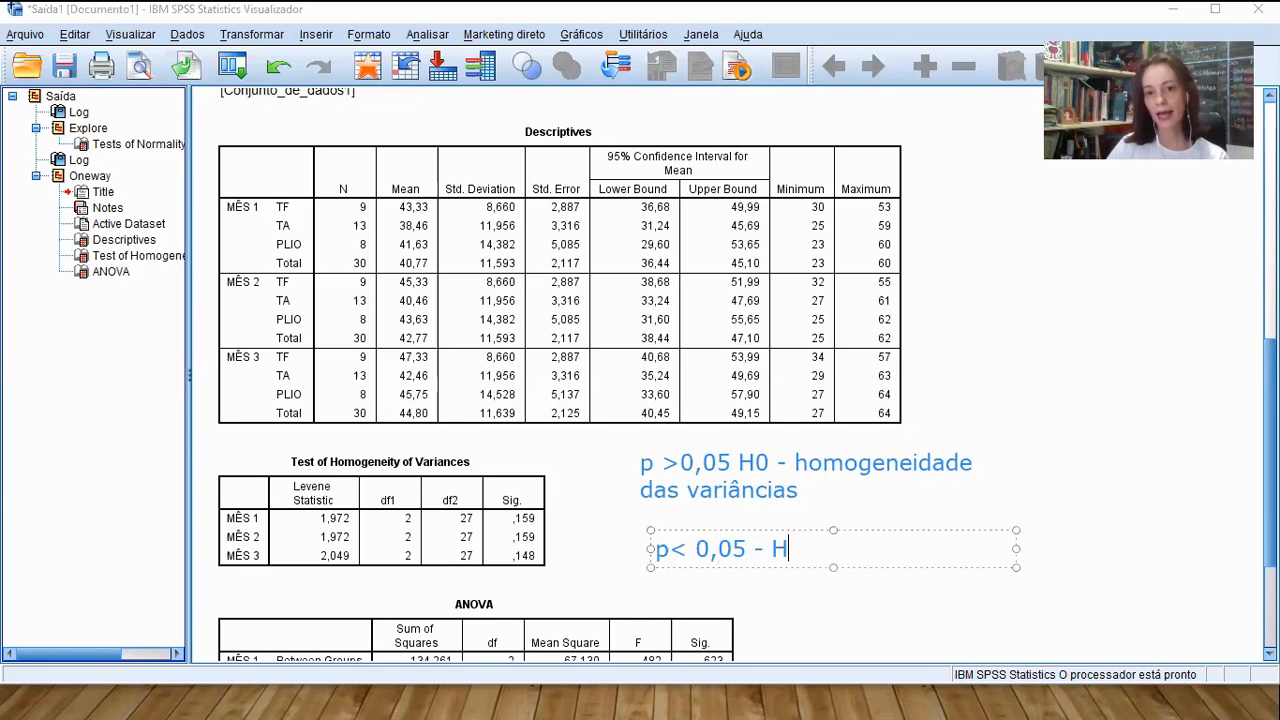
type("1 -")
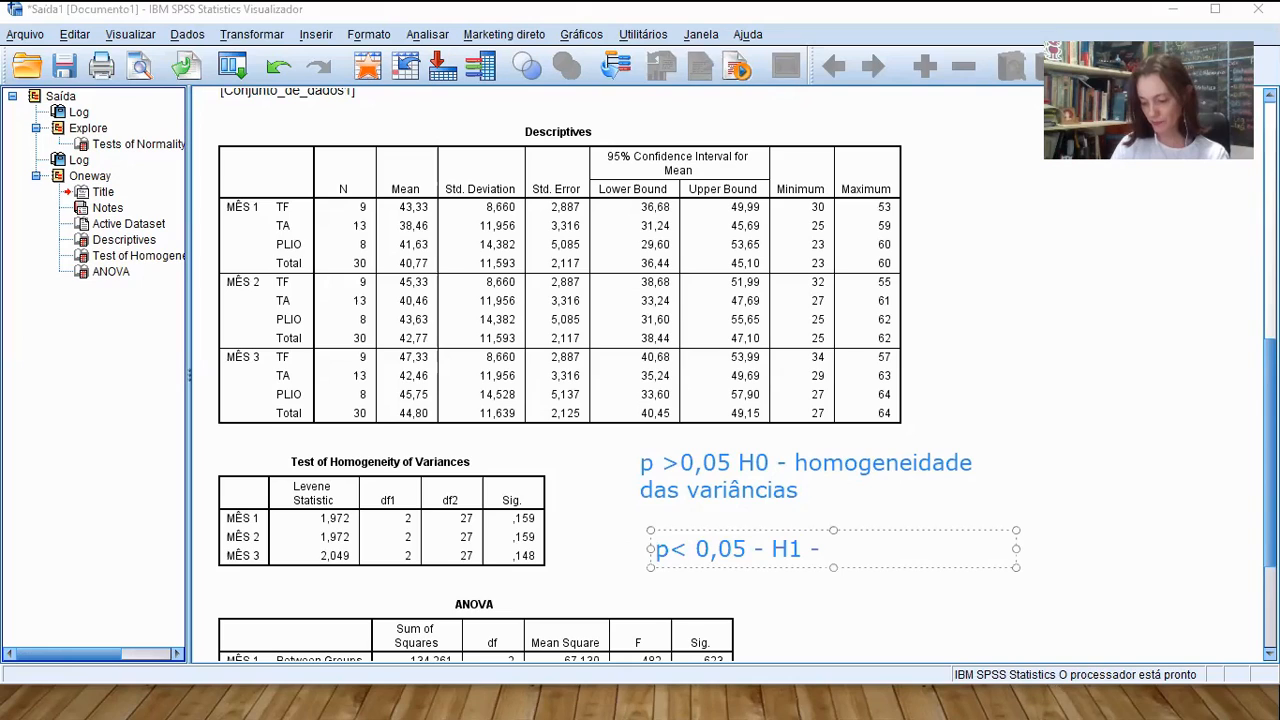
type(" não hã")
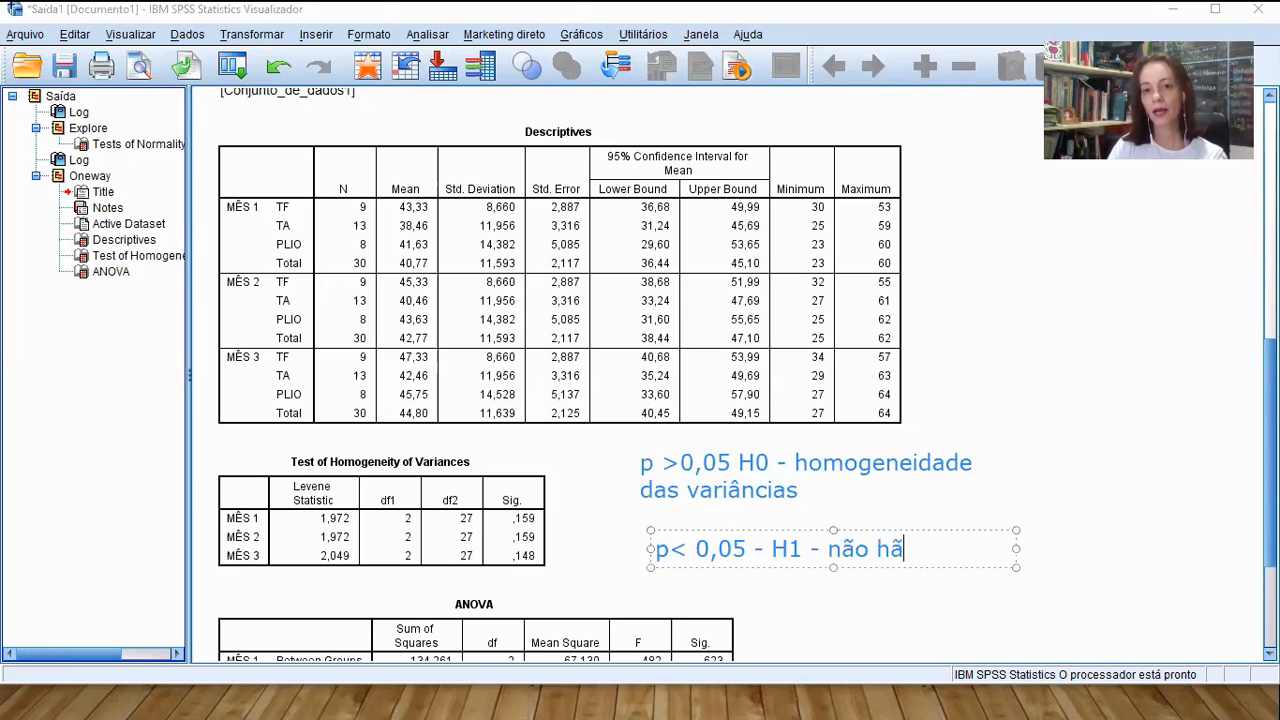
key("BackSpace")
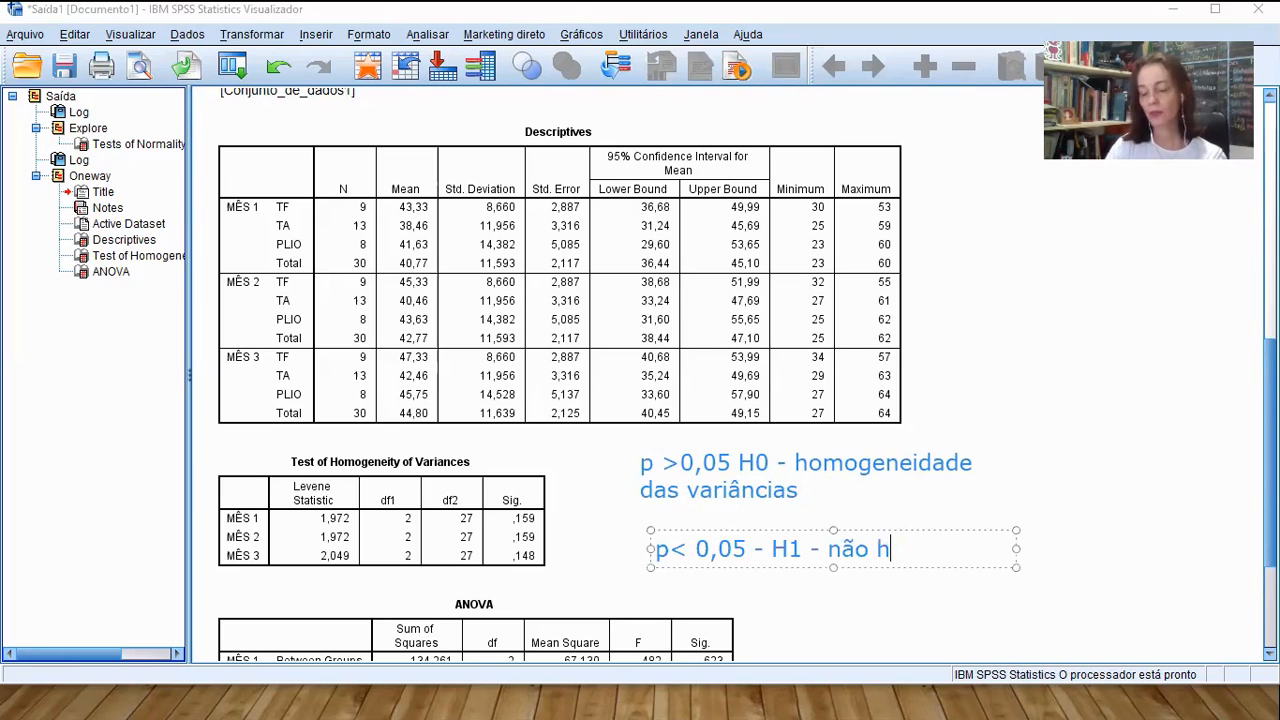
type("á homogeneidade das vari")
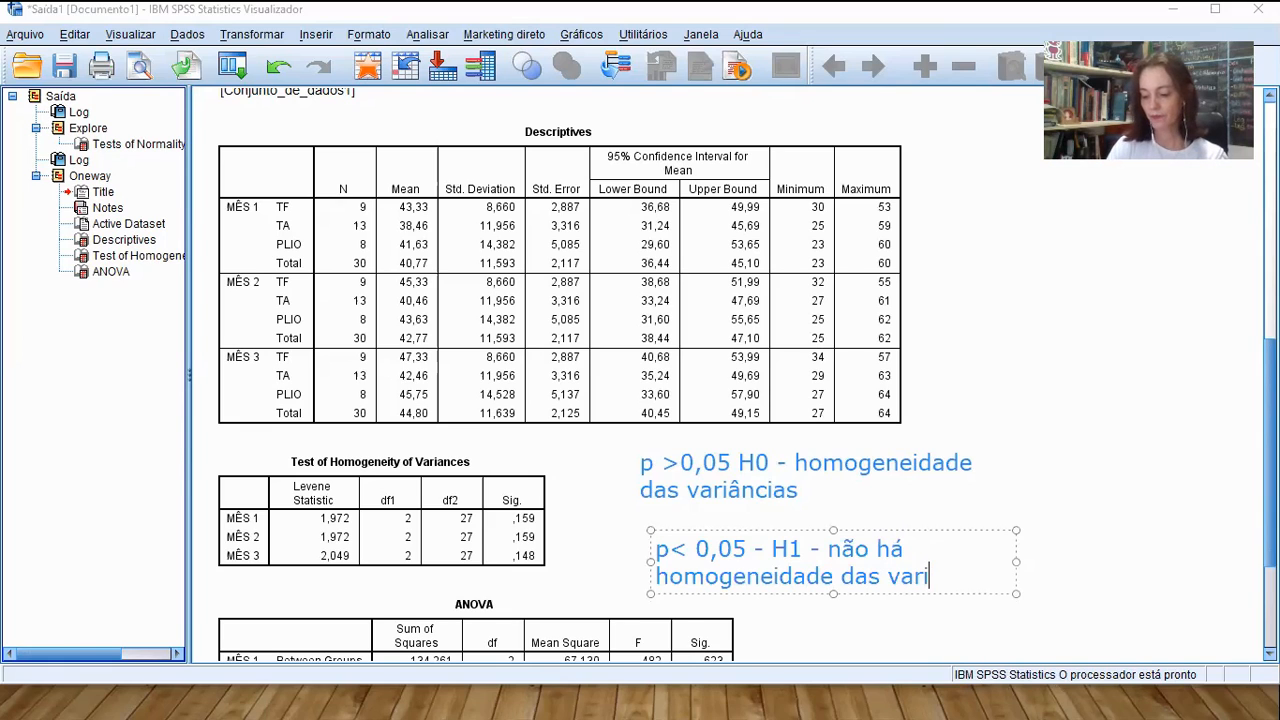
type("âncias")
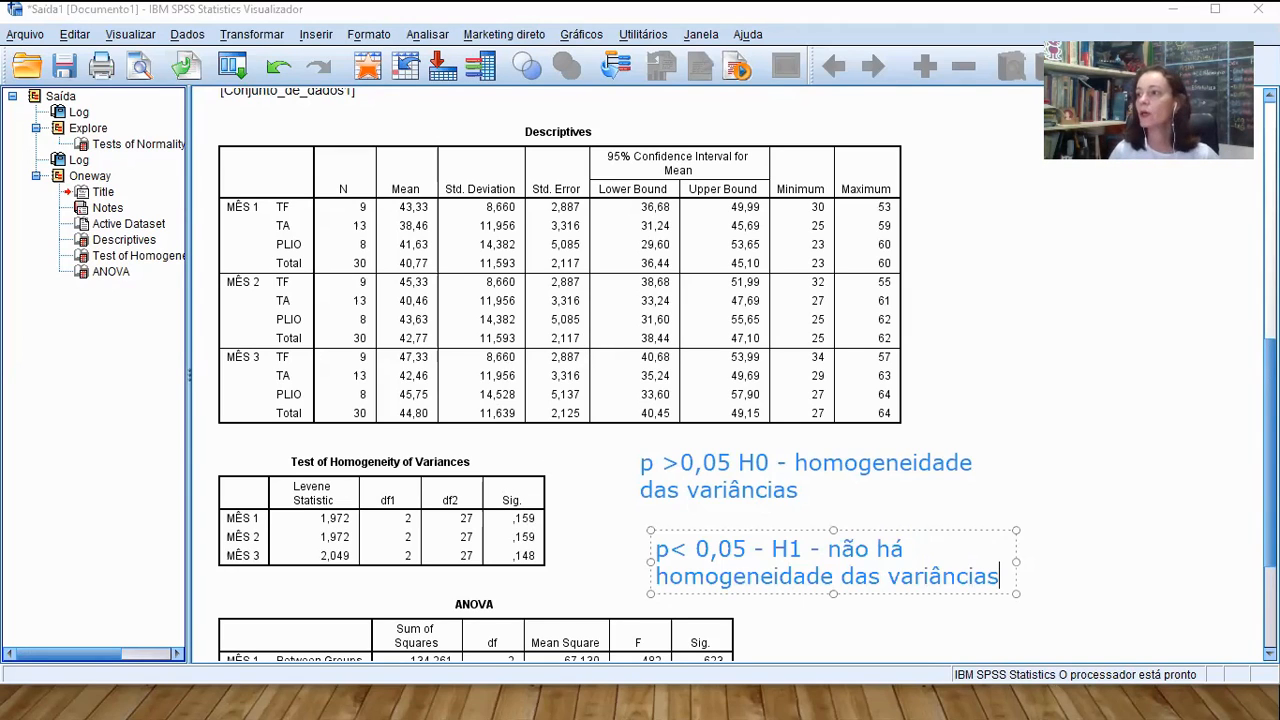
- Erase both homogeneity-of-variances annotations from the output view
left_click(964, 473)
left_click(890, 552)
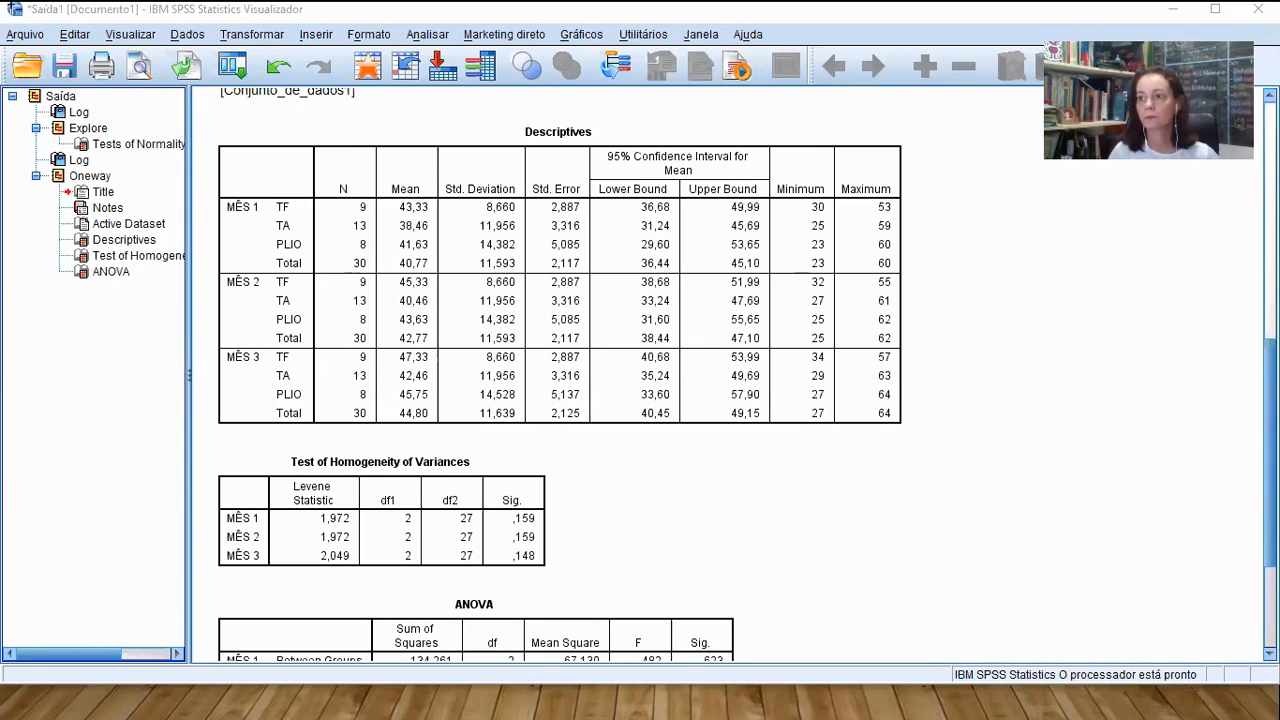
left_click(820, 483)
- Add a text annotation beside the ANOVA table reading "p > 0,05 - H0 - médias dos grupos sâo iguais"
scroll(820, 483, "down", 4)
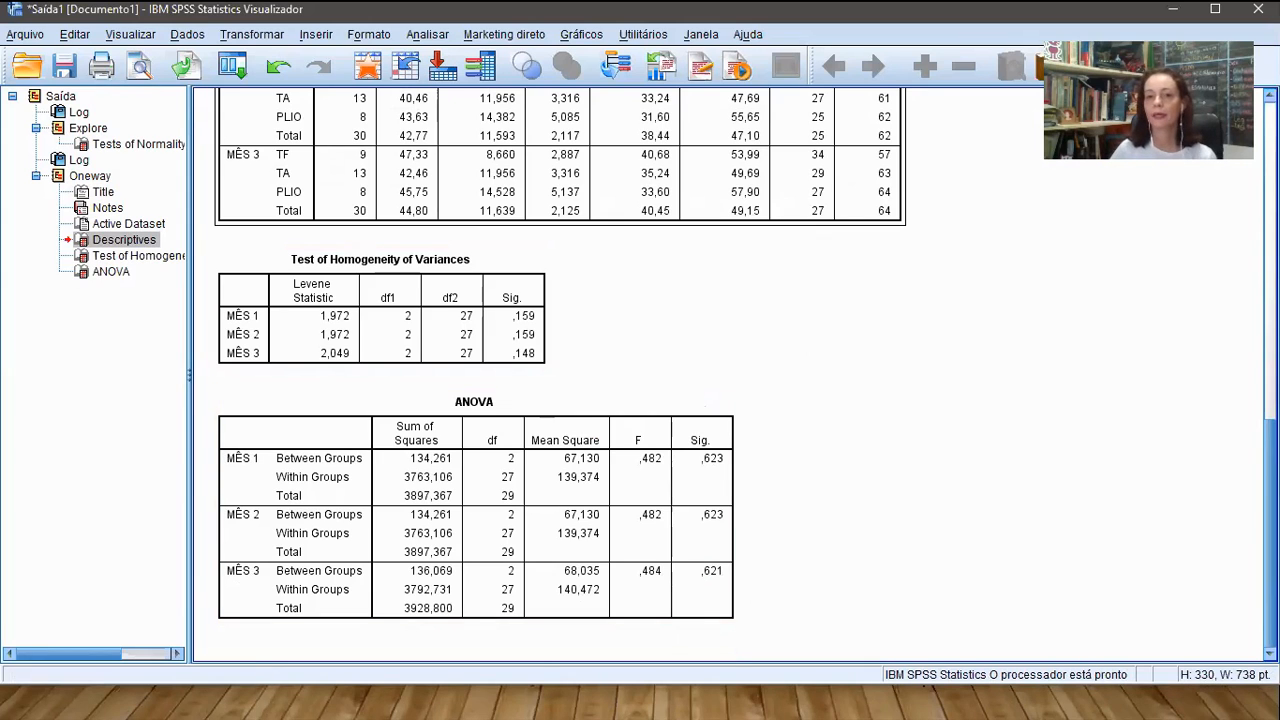
left_click(770, 428)
type("p")
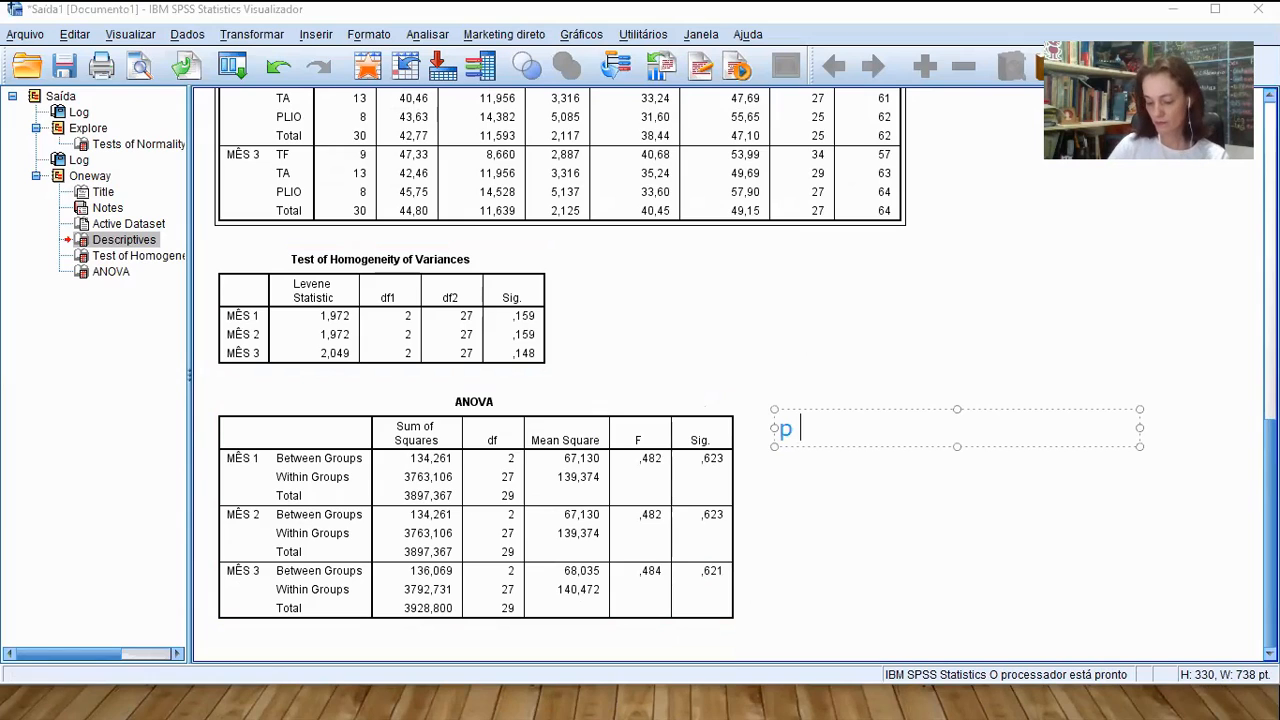
type(" > 0,")
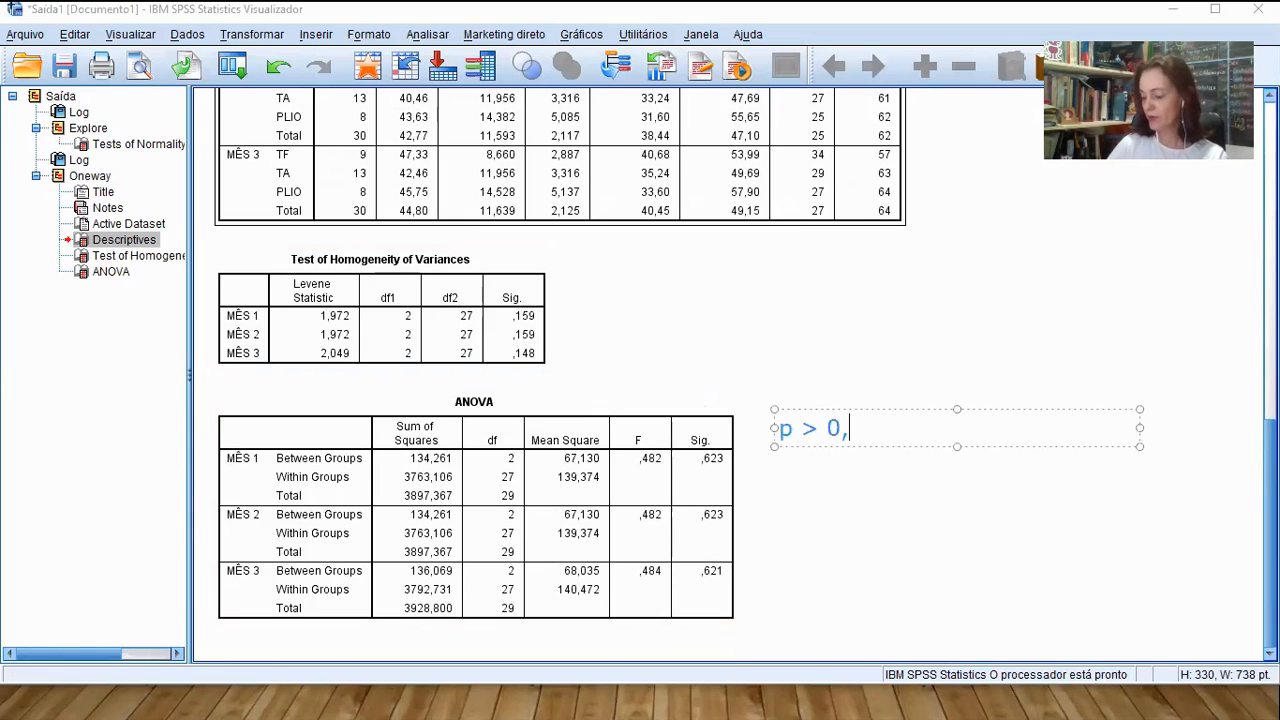
type("05 - H0")
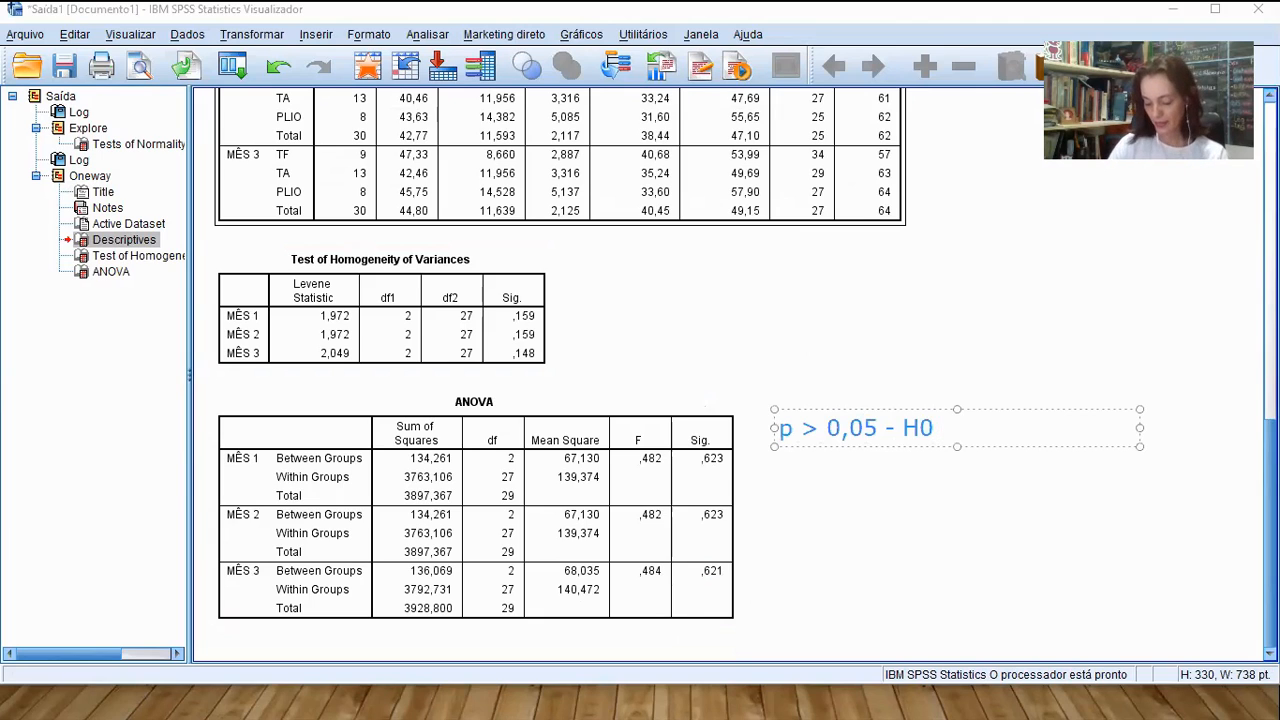
type(" - média")
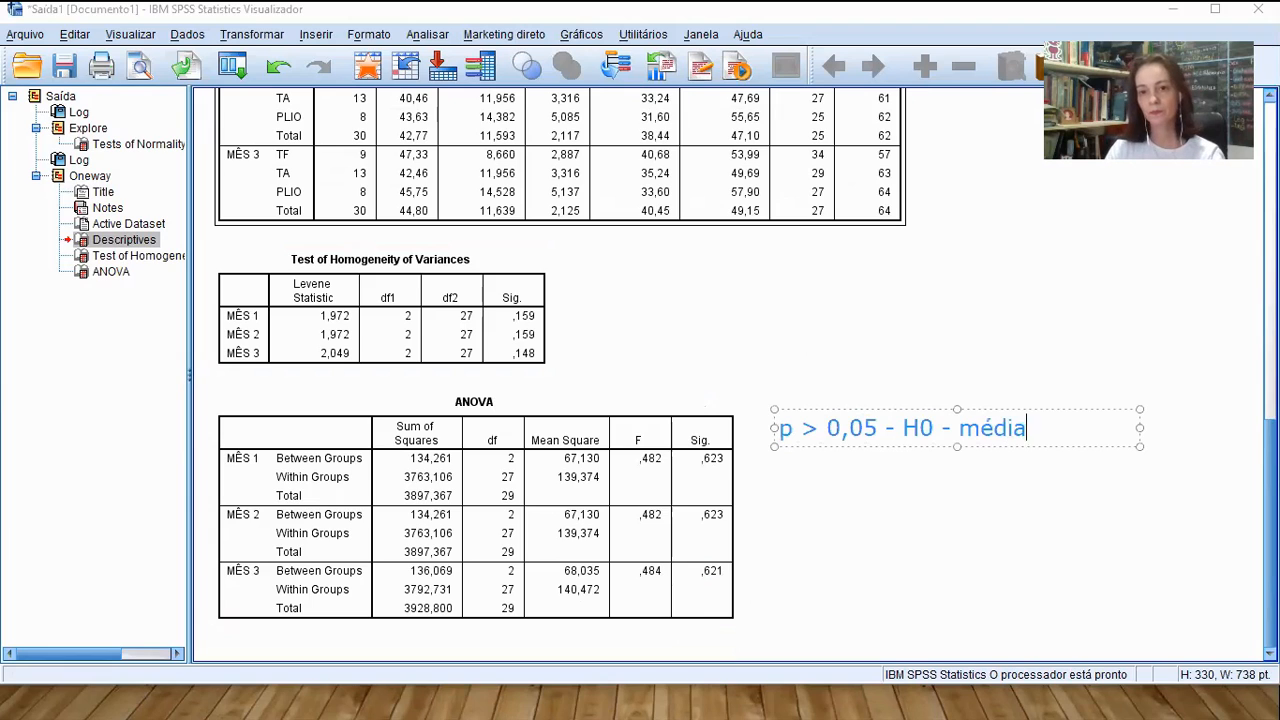
type("s dos gruo")
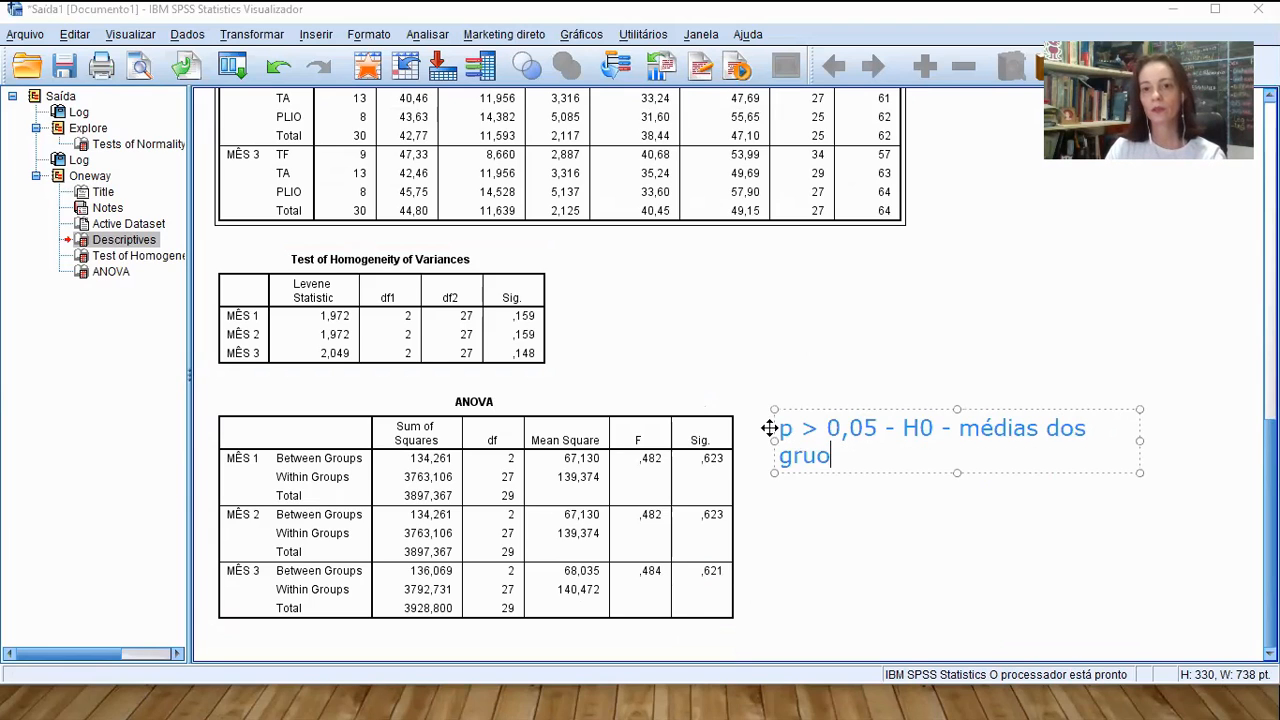
key("BackSpace")
type("pos")
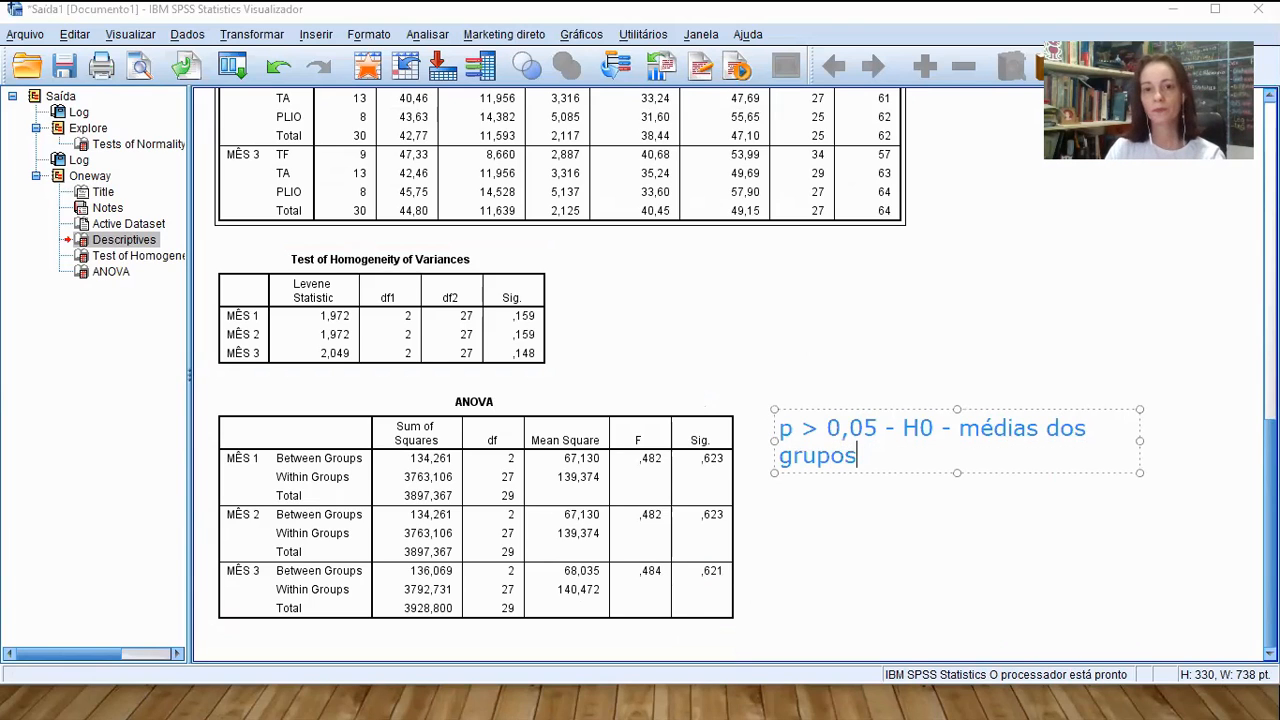
type(" sao")
key("BackSpace")
key("BackSpace")
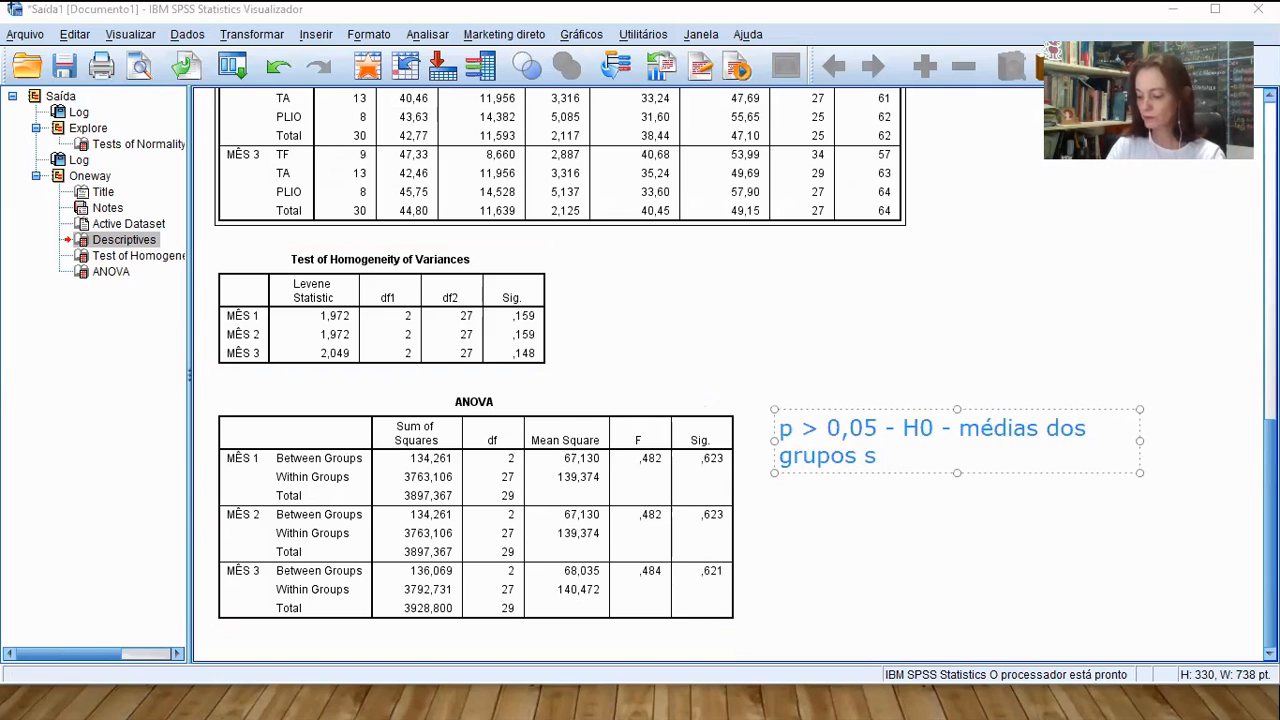
type("ão ")
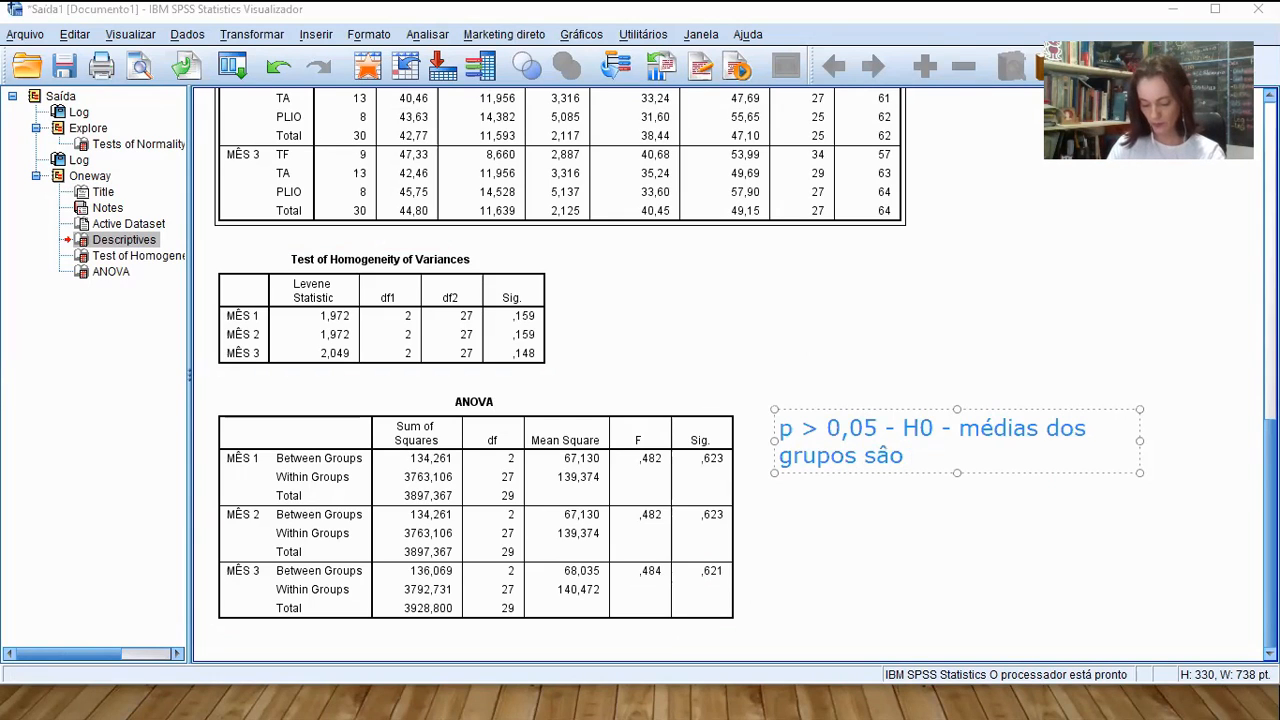
type("iguais")
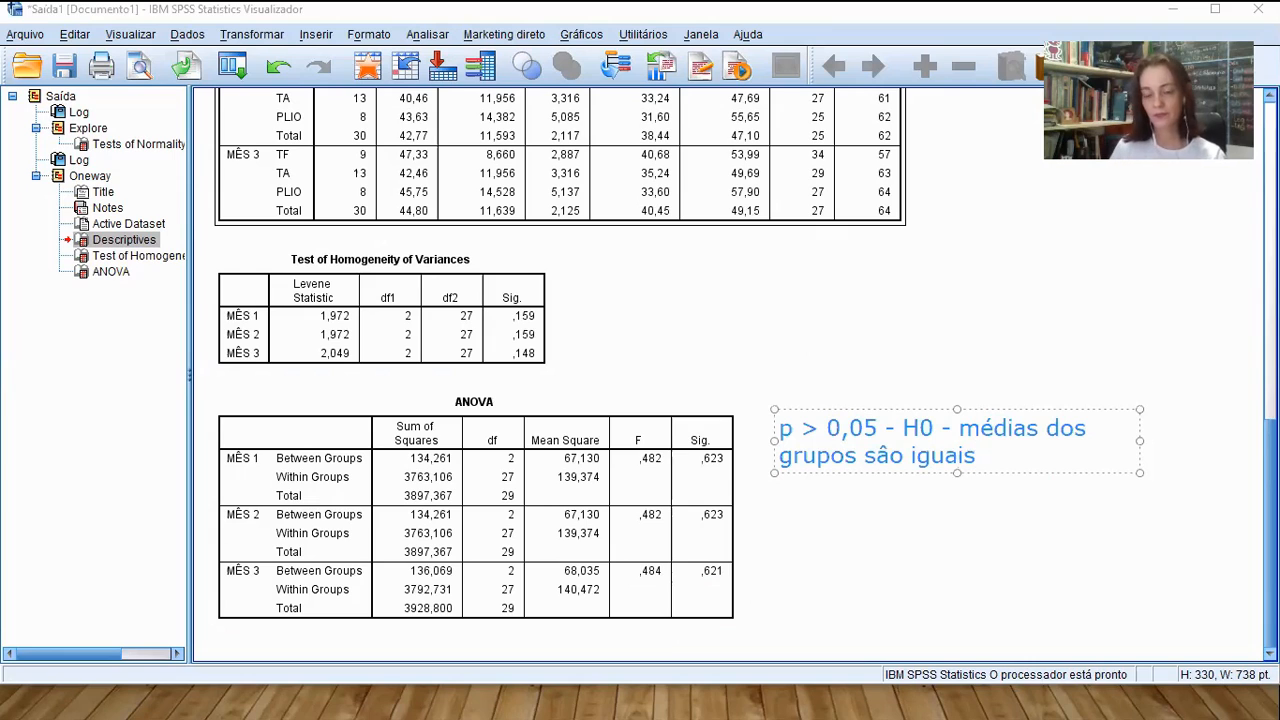
- Add a second text annotation below the H0 note beside the ANOVA table reading "p < 0,05 - H1 -não há diferença entre os grupos"
left_click(798, 525)
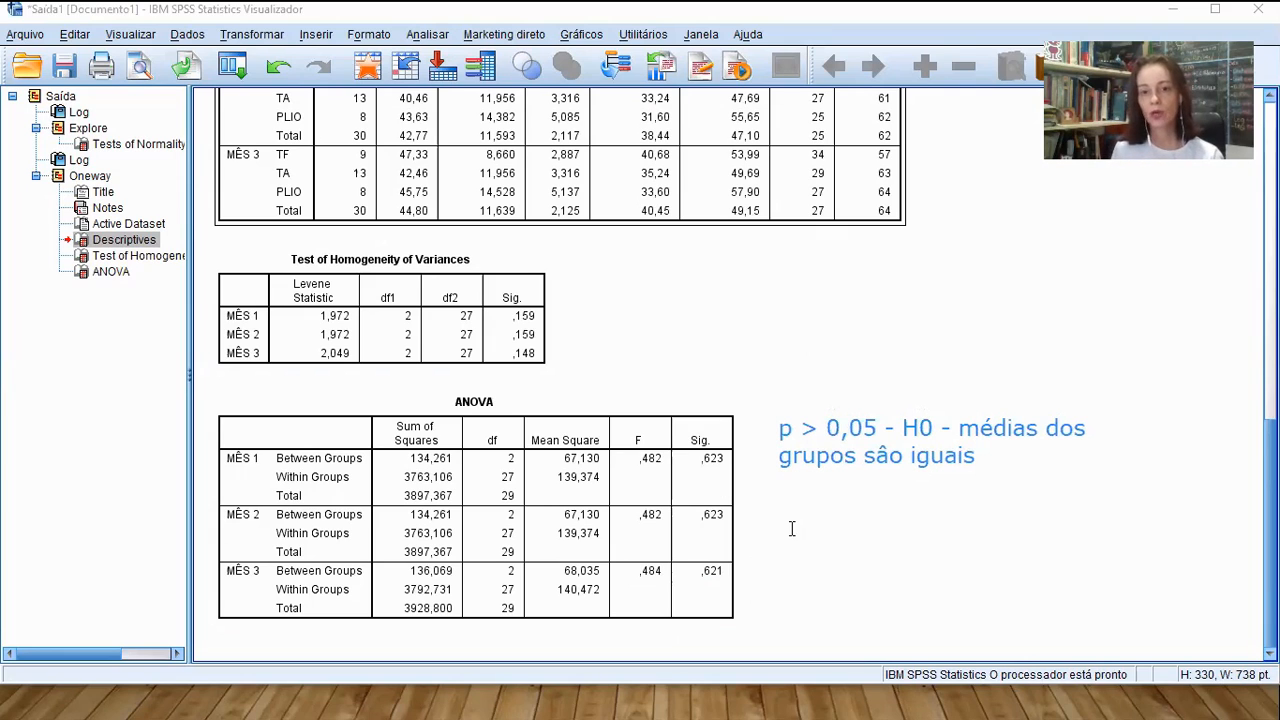
left_click(791, 528)
type("p <")
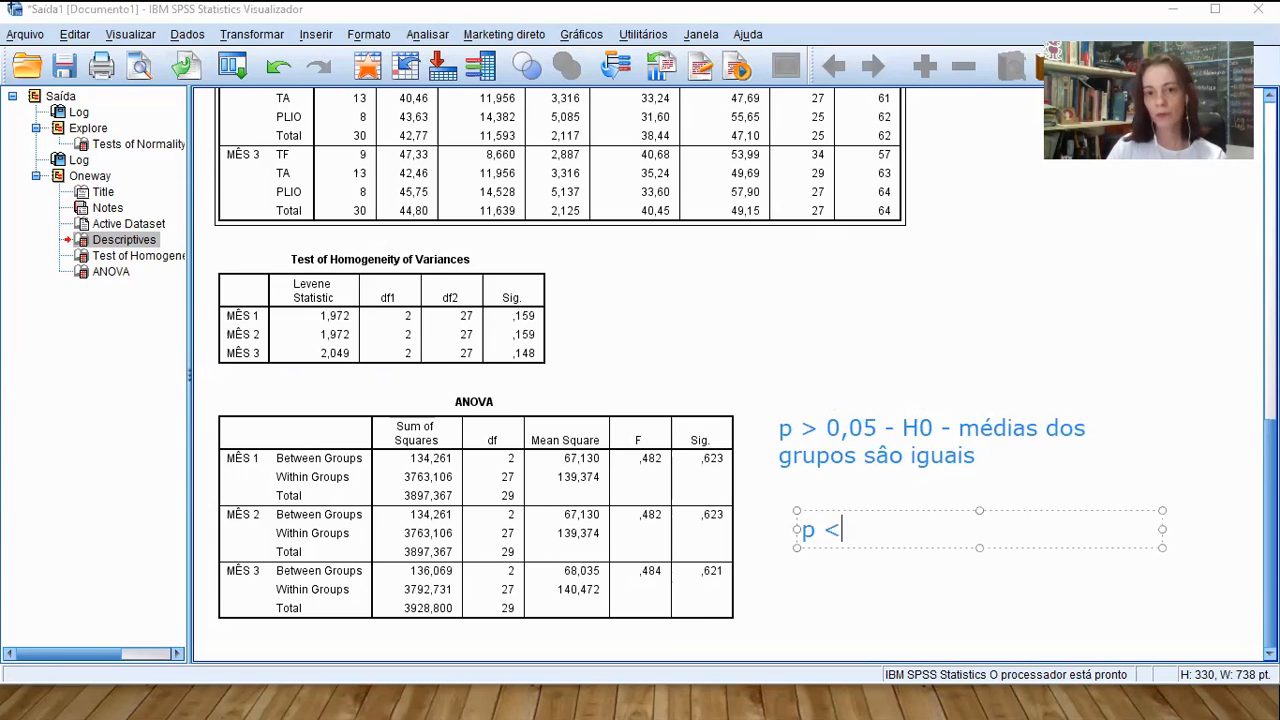
type(" 0,05 ")
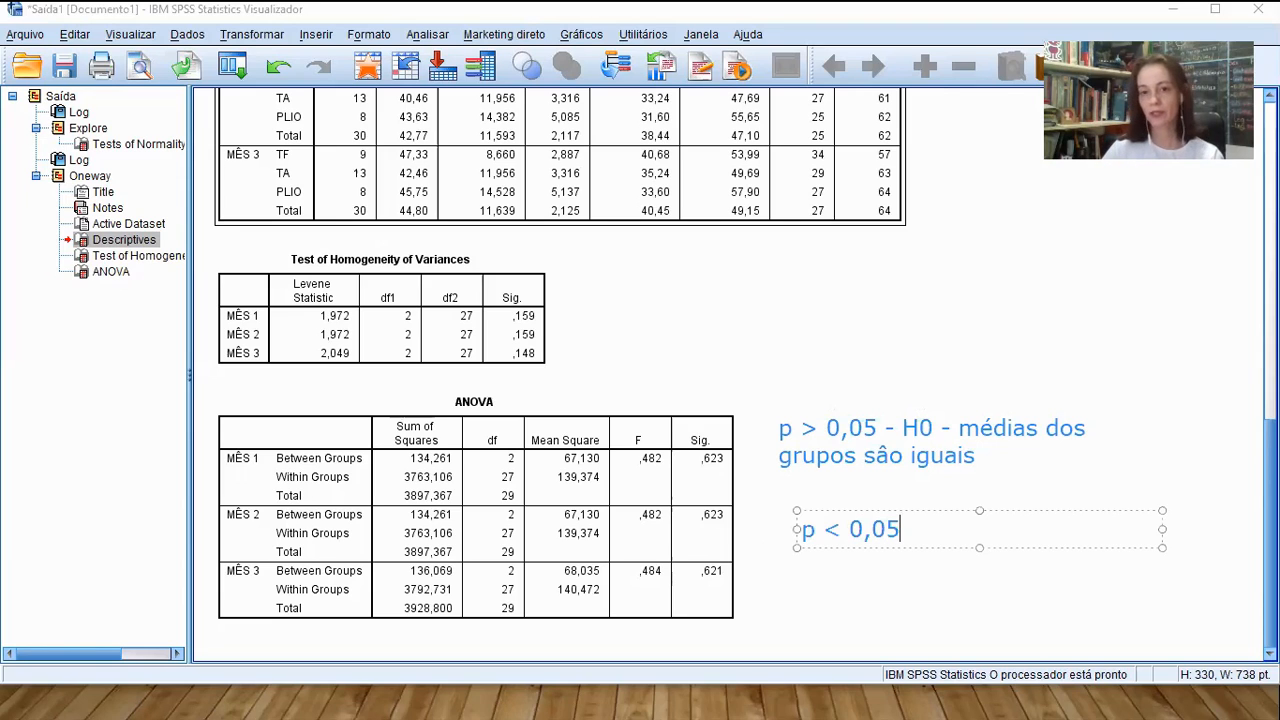
type("- ")
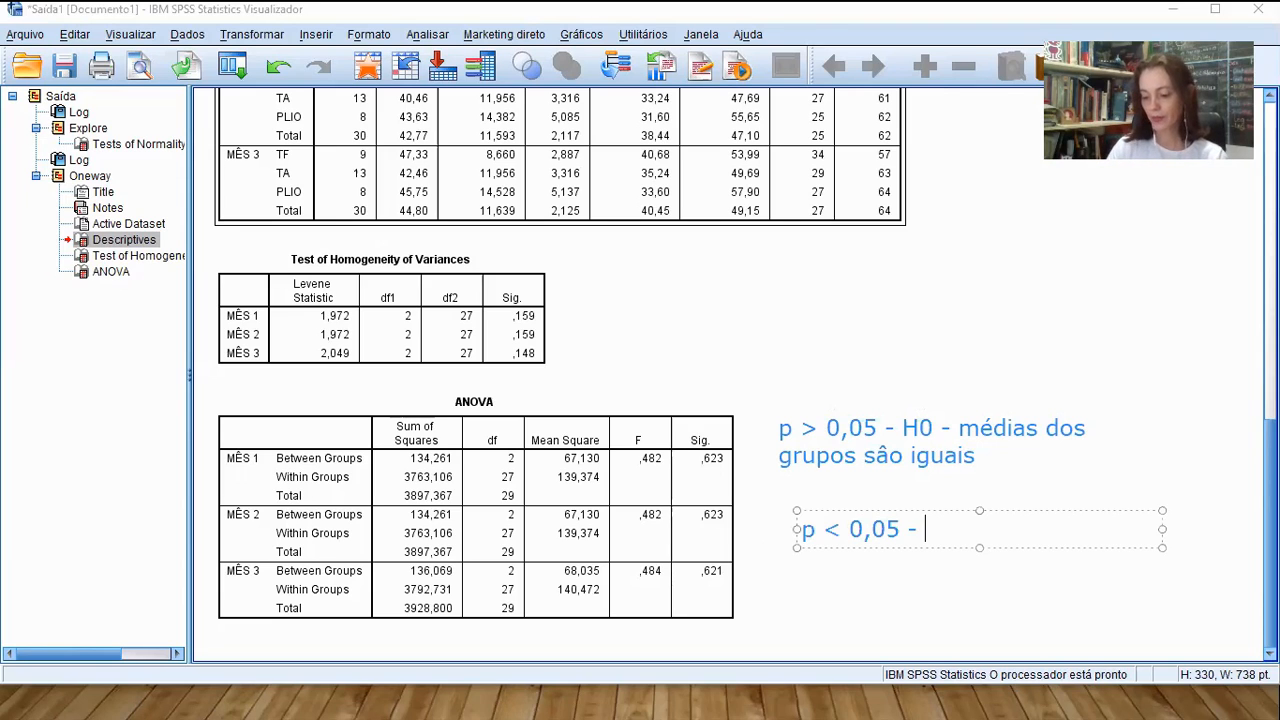
type("H1 ")
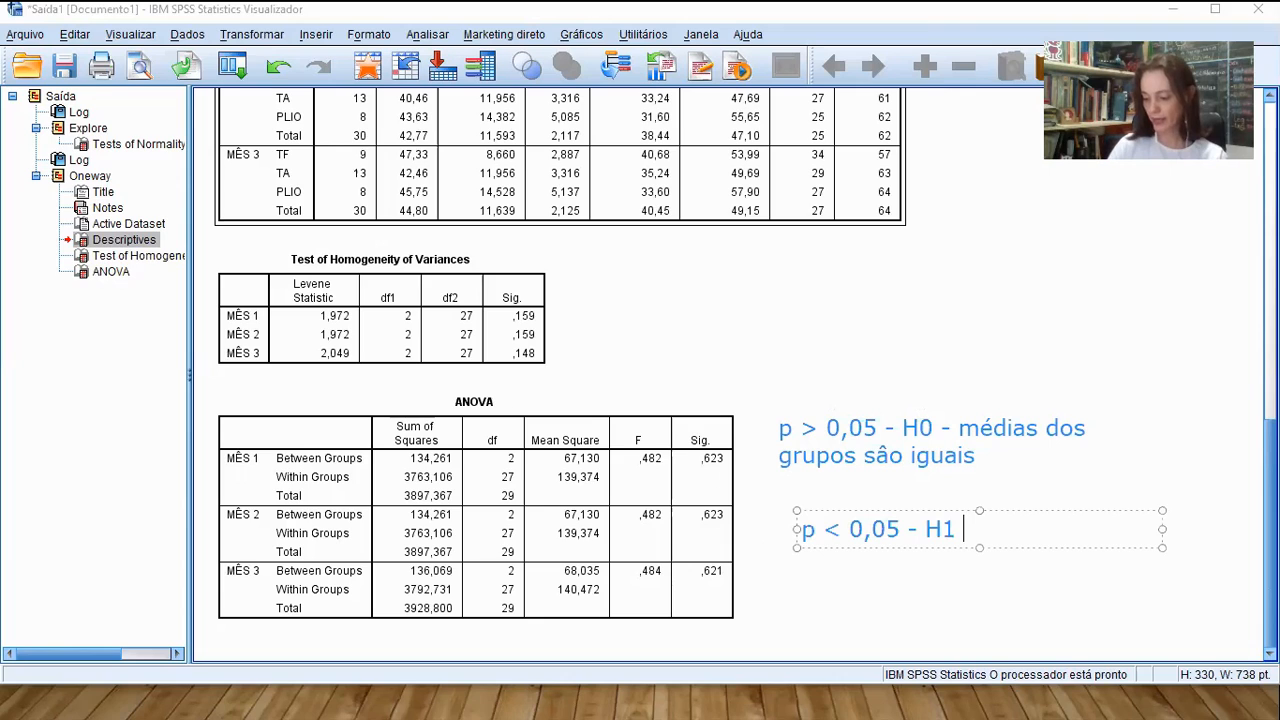
type("-")
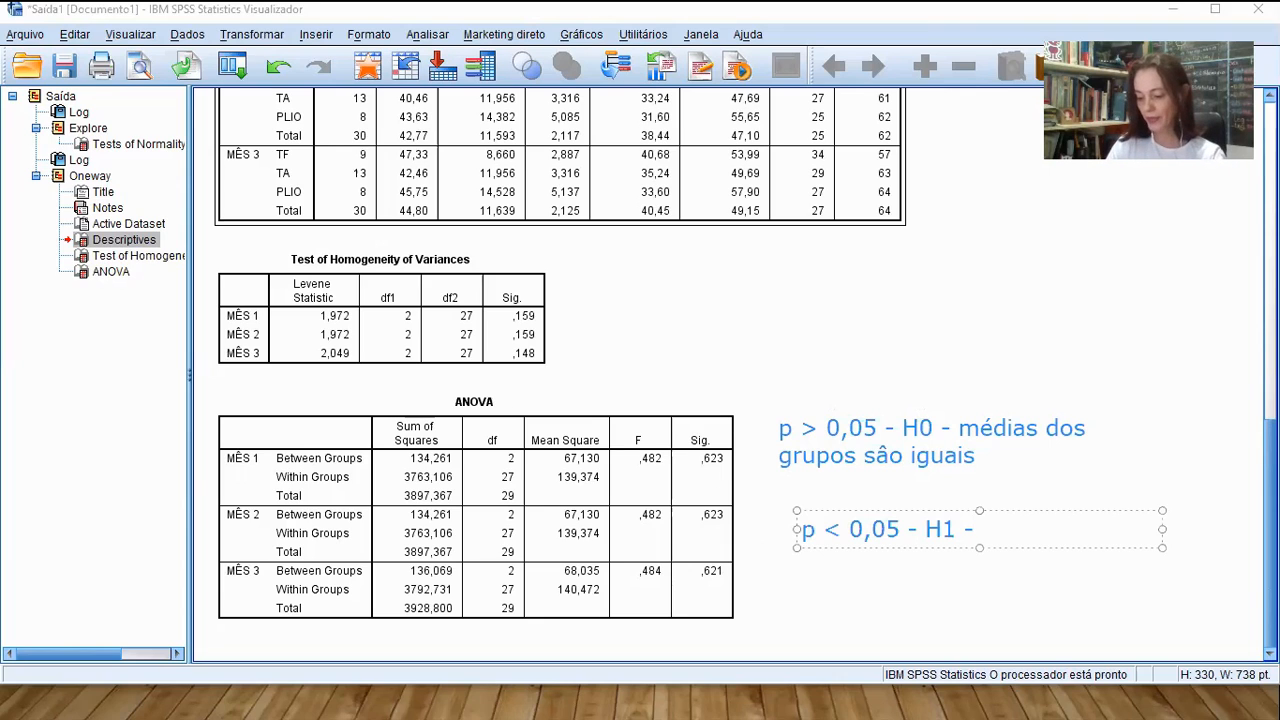
type("não")
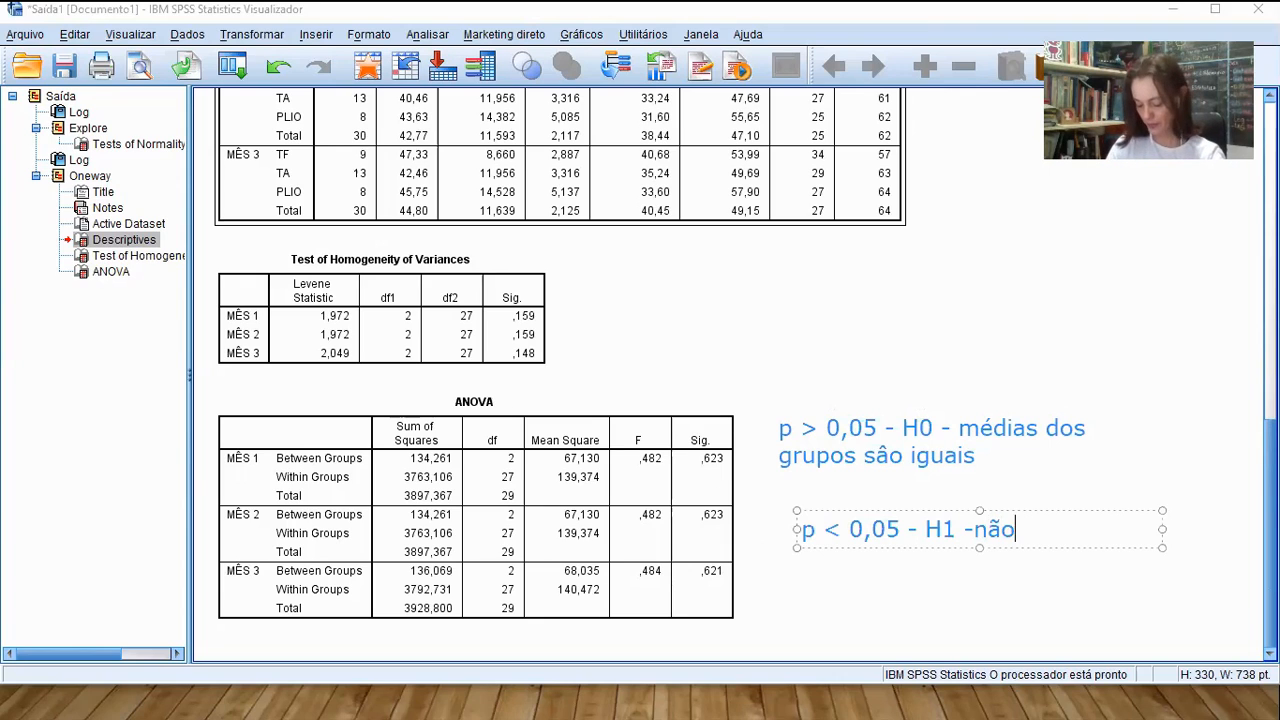
type(" há")
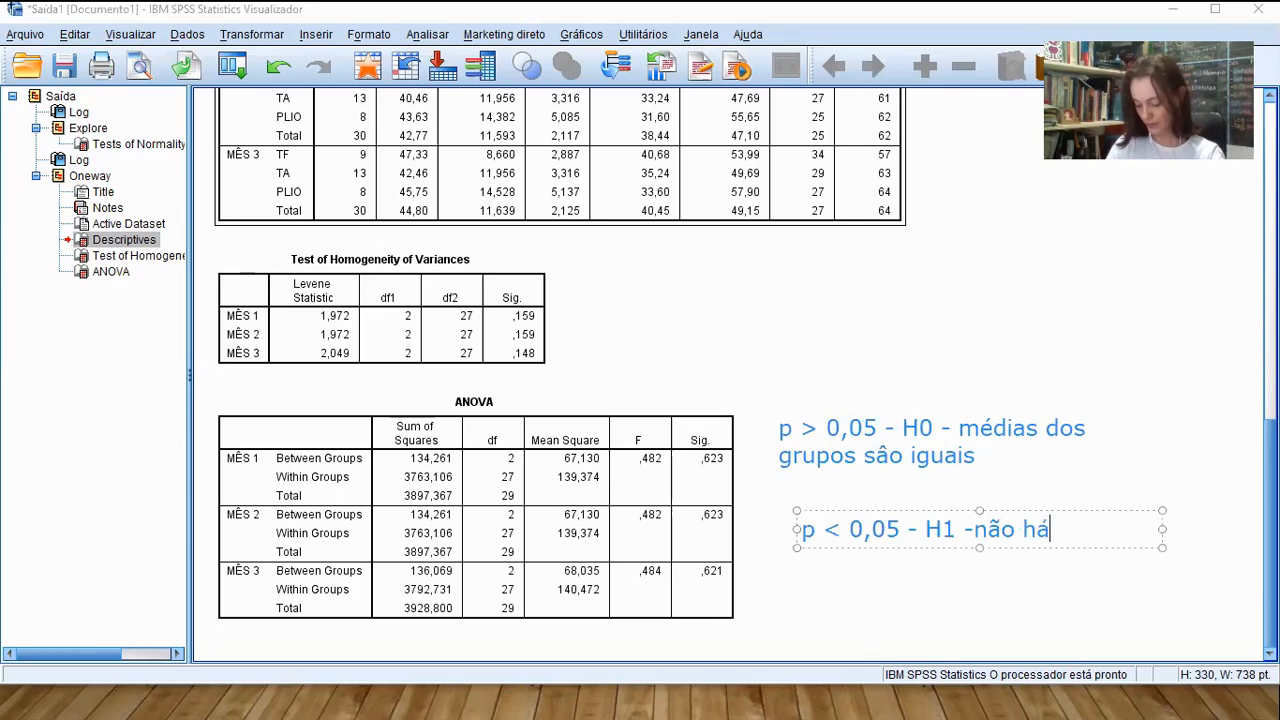
type(" di")
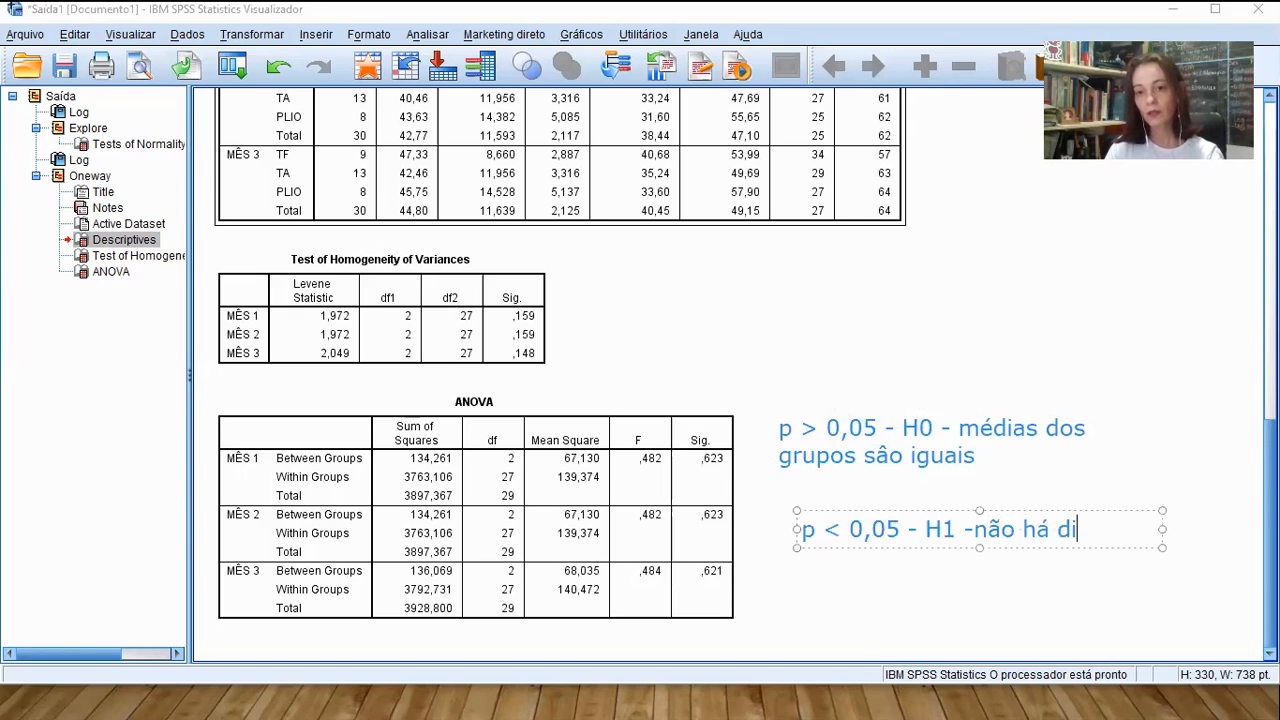
type("ferern")
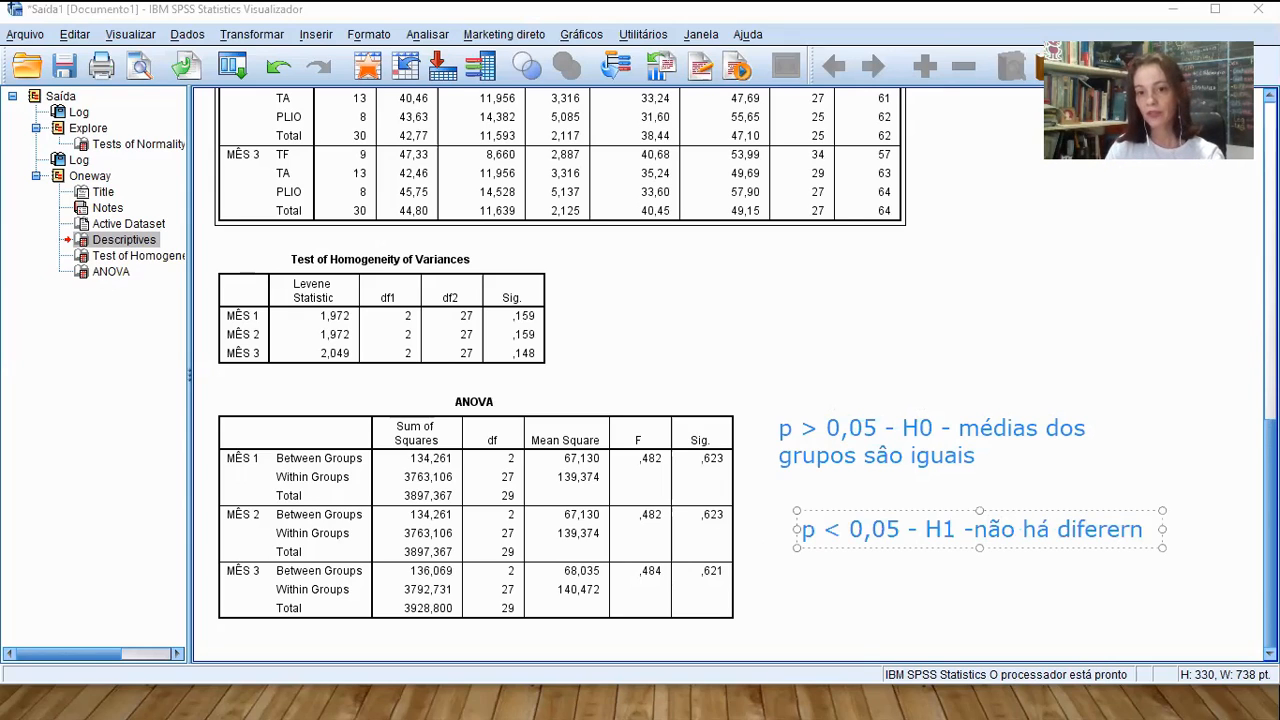
key("BackSpace")
key("BackSpace")
type("nç")
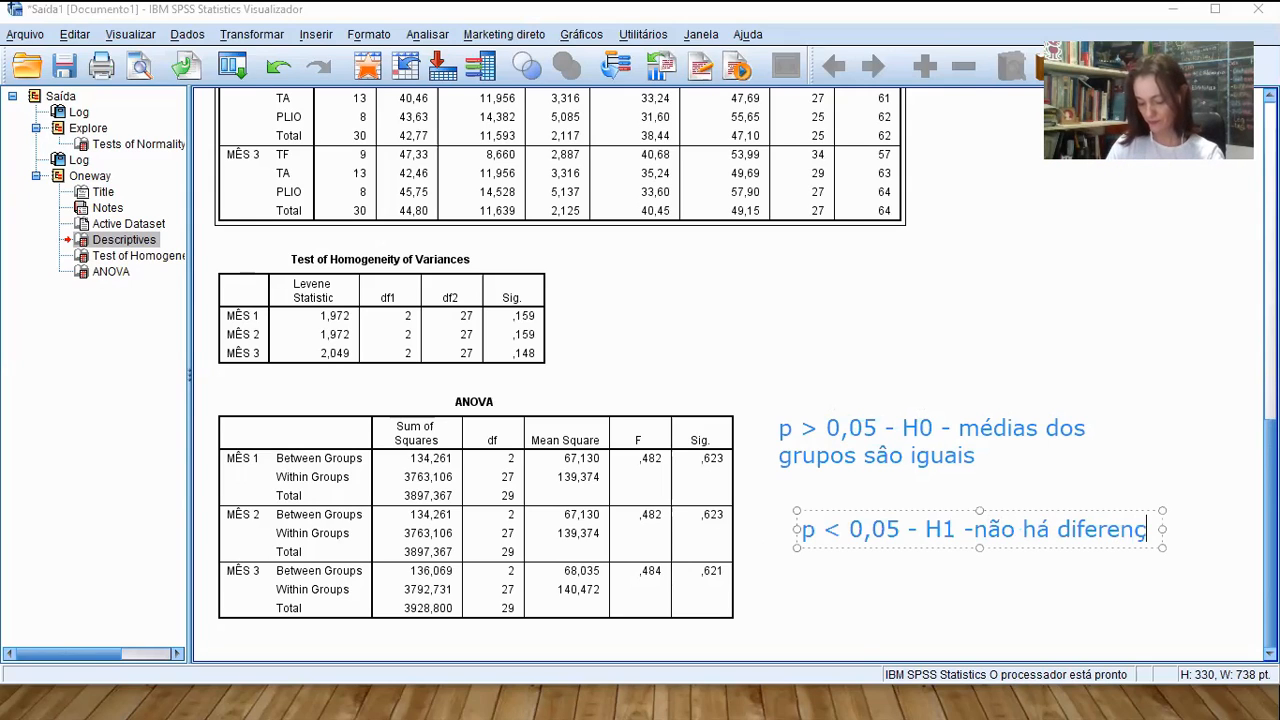
type("a entr")
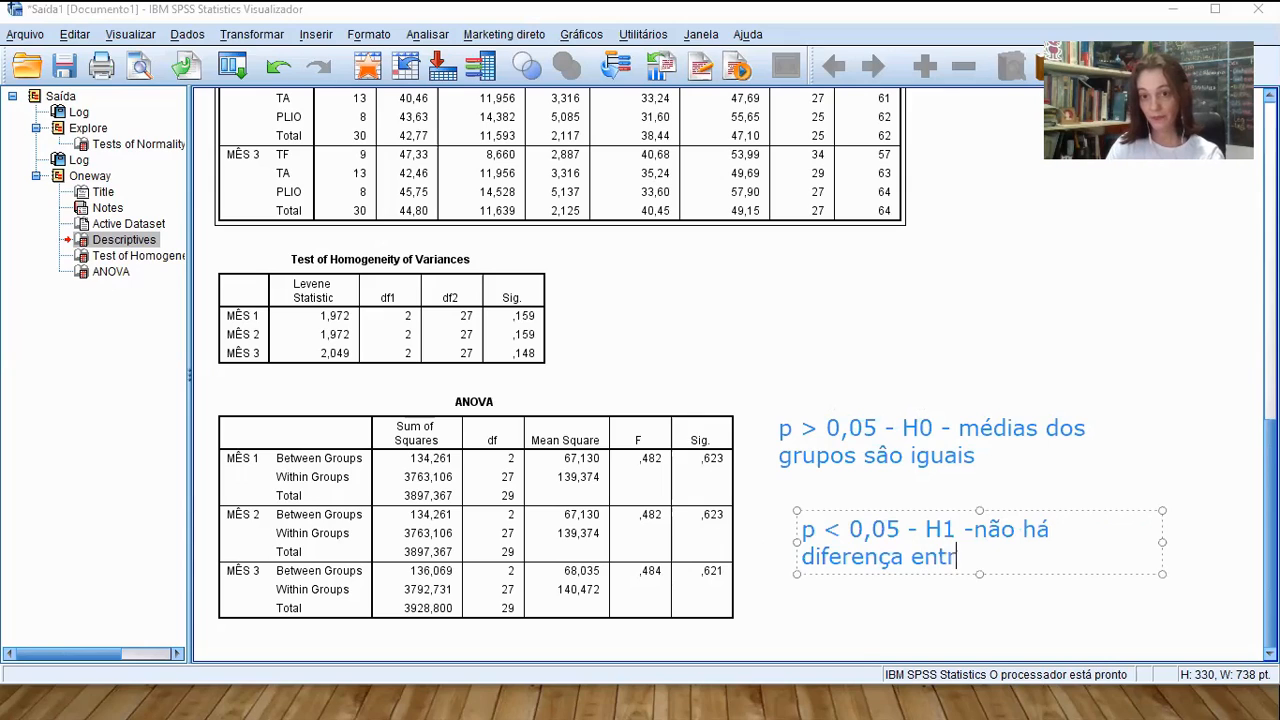
type("e os grupos")
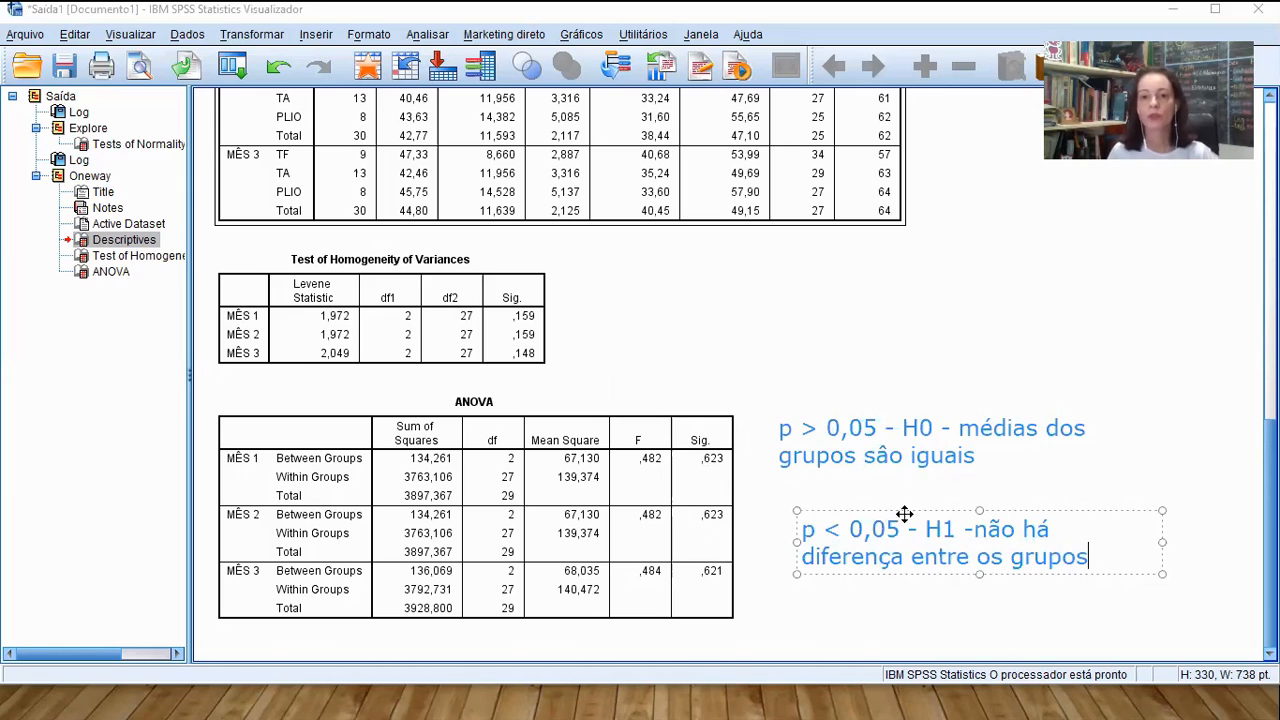
- Remove the word "não" from the H1 annotation so it reads "p < 0,05 - H1 - há diferença entre os grupos"
left_click(1015, 529)
key("BackSpace")
key("BackSpace")
key("BackSpace")
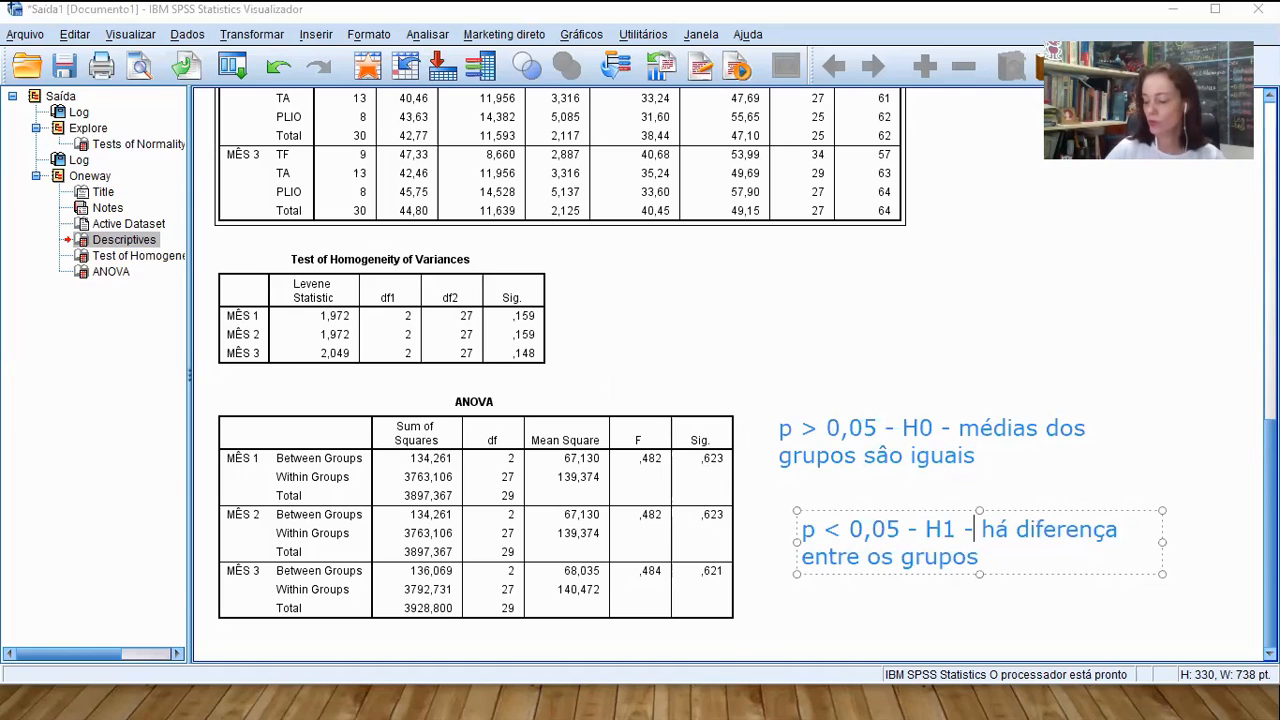